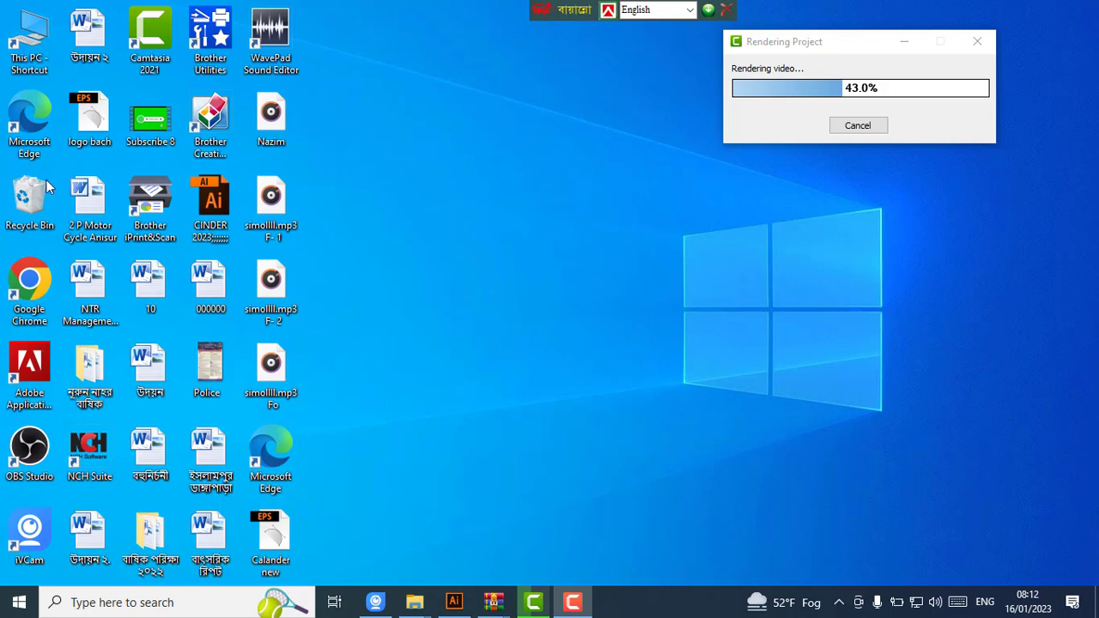
- Refresh the desktop, then restore the Illustrator window and maximize it
{"action": "right_click", "coordinate": [511, 164]}
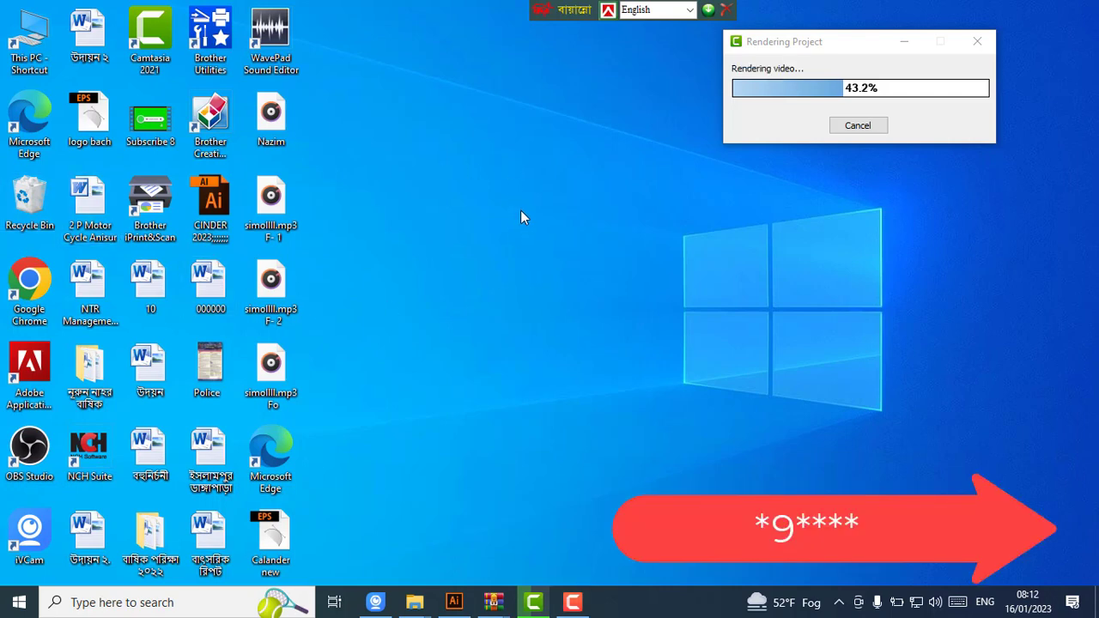
{"action": "left_click", "coordinate": [530, 215]}
{"action": "left_click", "coordinate": [453, 603]}
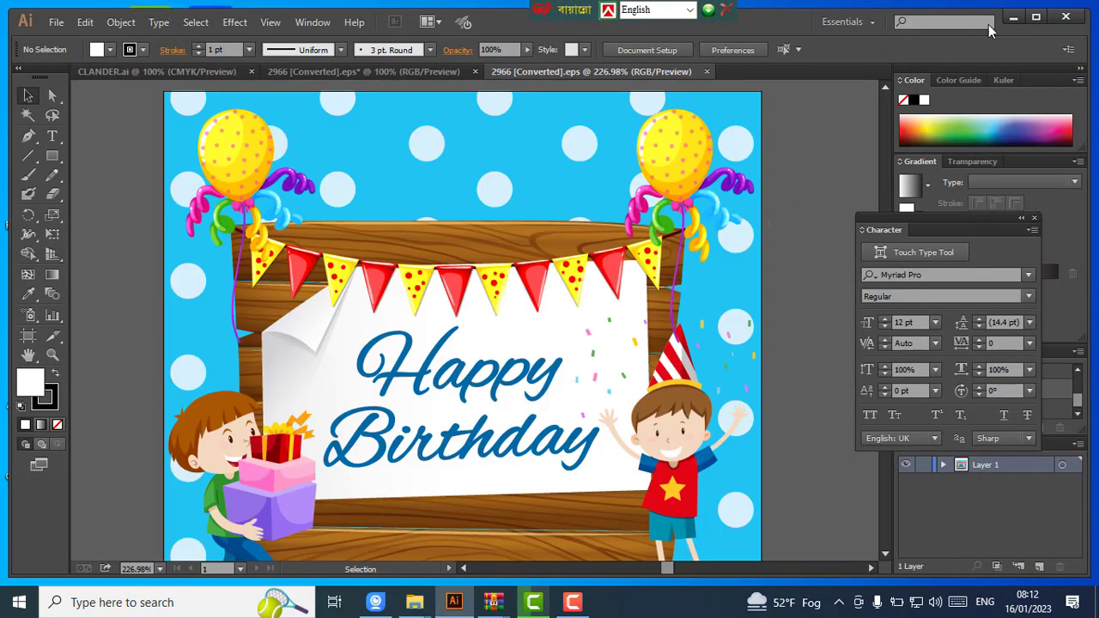
{"action": "left_click", "coordinate": [1036, 19]}
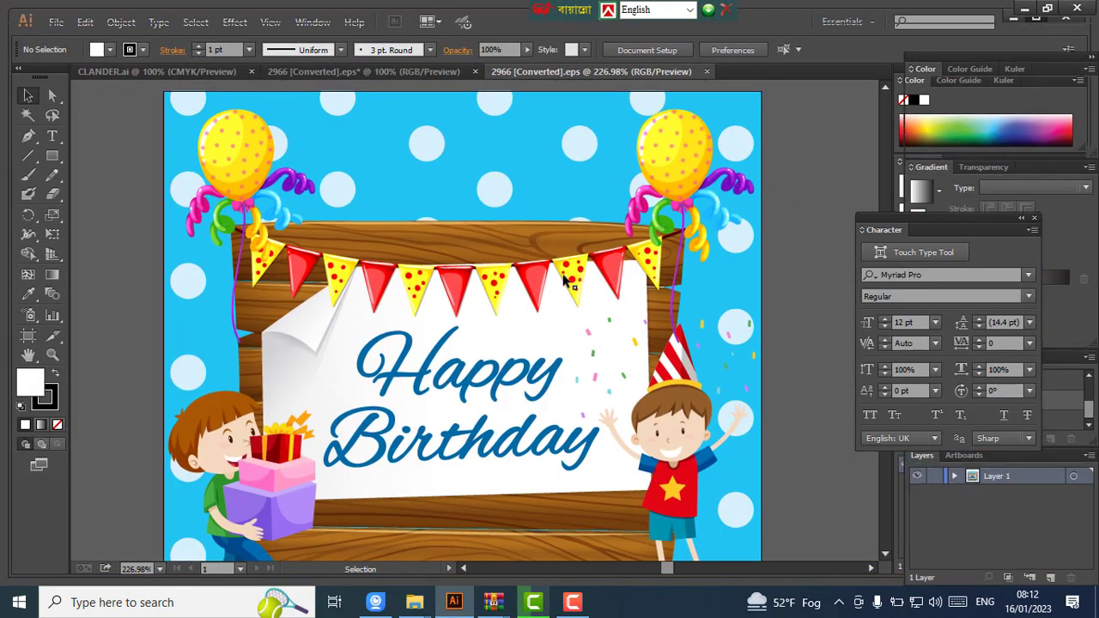
- Zoom out to 150% so the whole birthday card artwork is in view, leaving nothing selected
{"action": "key", "text": "ctrl+minus"}
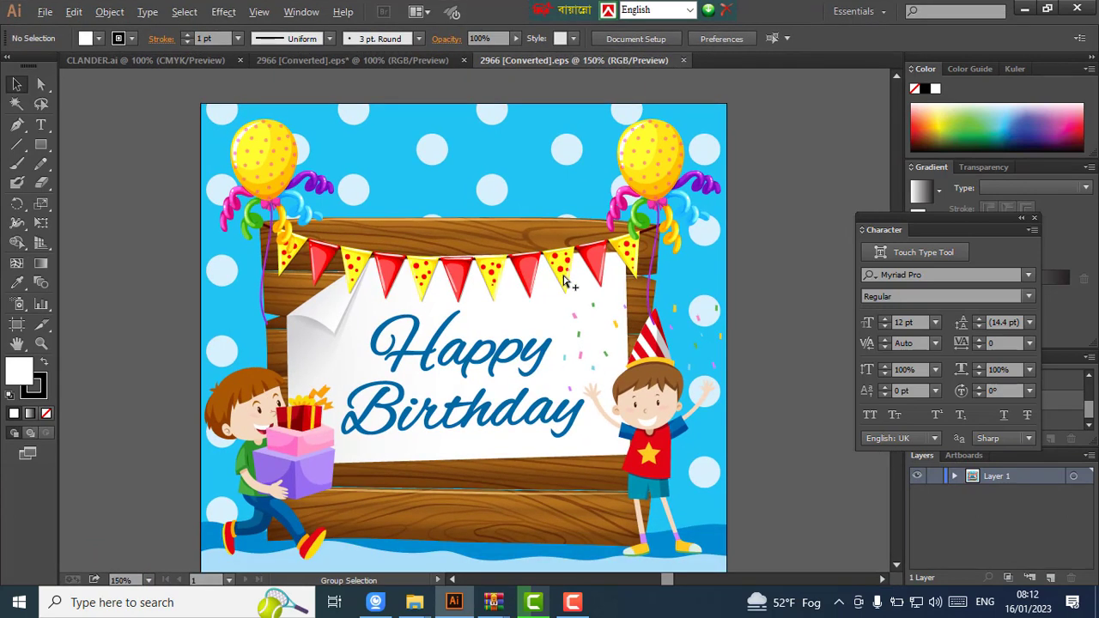
{"action": "scroll", "coordinate": [564, 277], "scroll_direction": "down", "scroll_amount": 1}
{"action": "scroll", "coordinate": [564, 276], "scroll_direction": "right", "scroll_amount": 2}
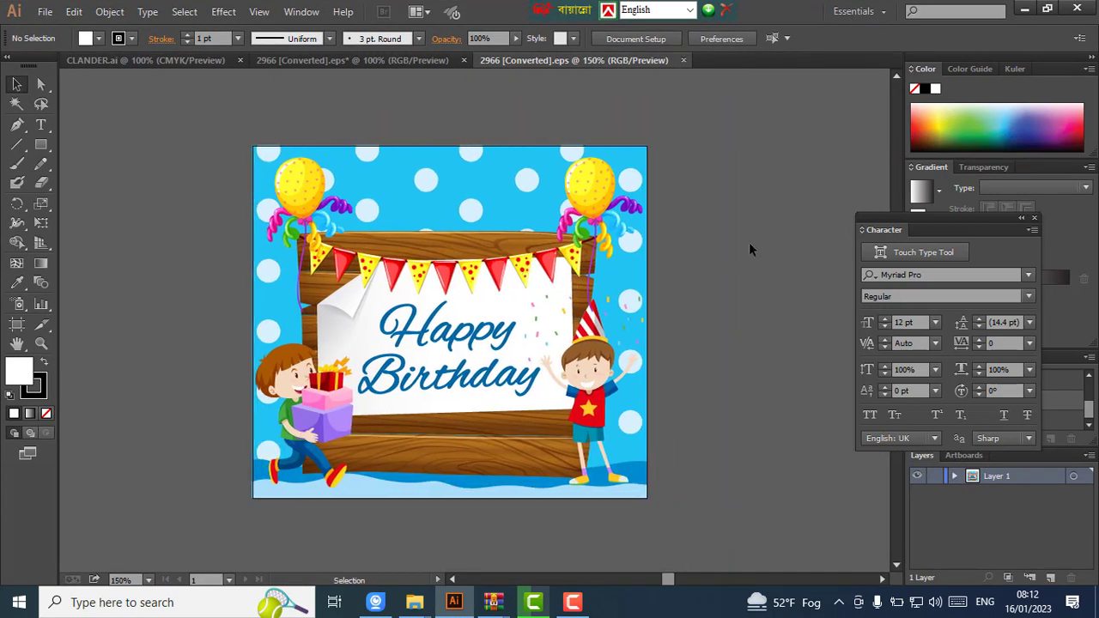
{"action": "left_click", "coordinate": [599, 200]}
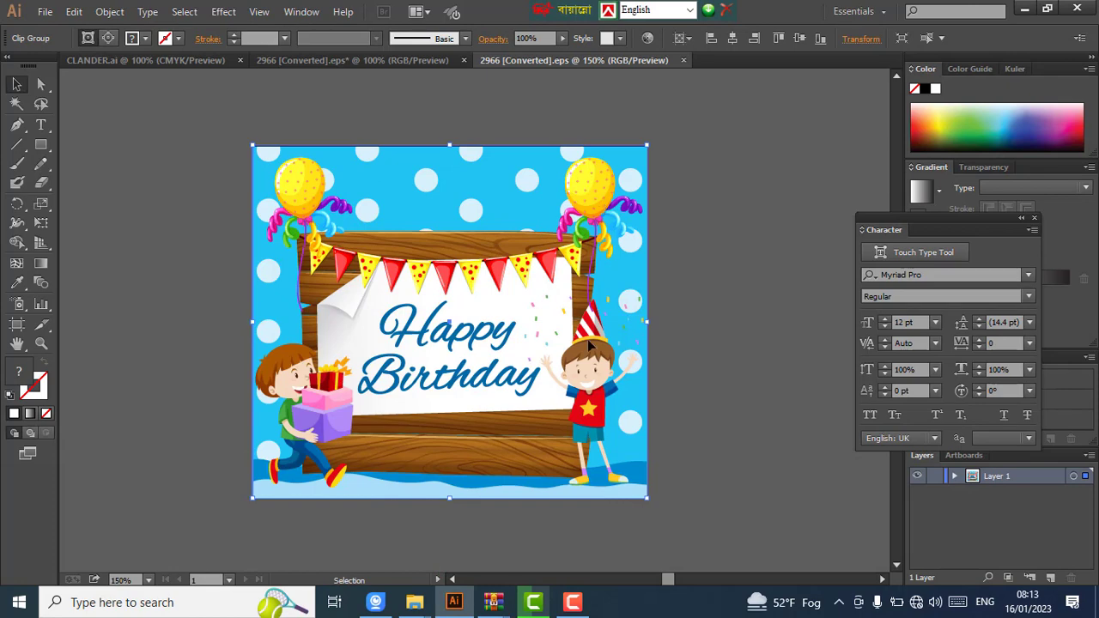
{"action": "left_click", "coordinate": [678, 164]}
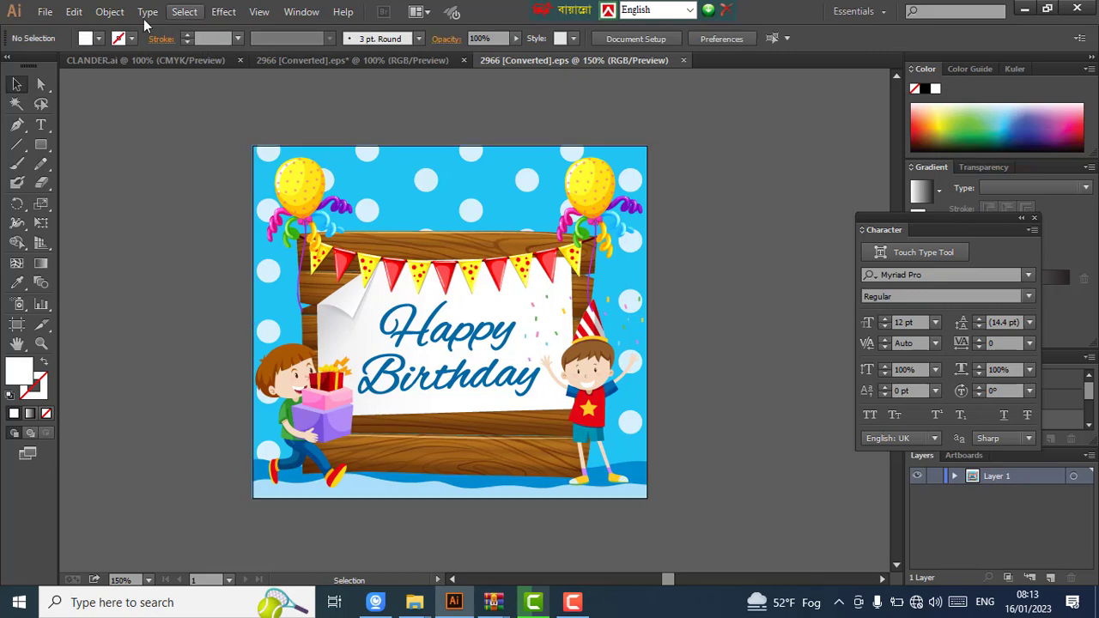
- Create a new landscape document 5 in wide by 3 in high
{"action": "left_click", "coordinate": [45, 12]}
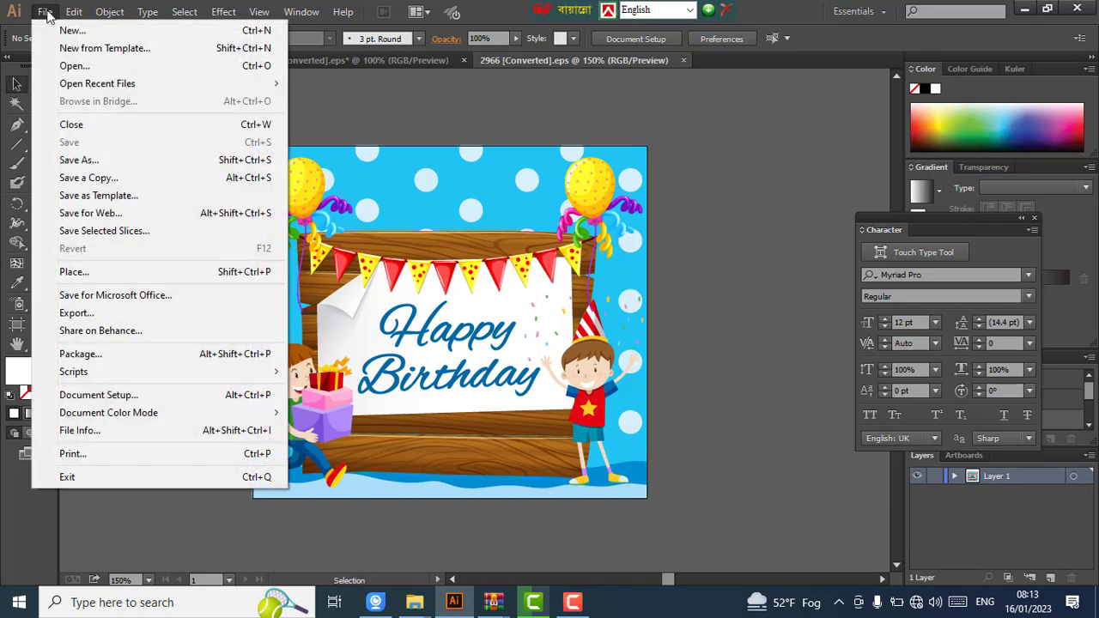
{"action": "left_click", "coordinate": [91, 29]}
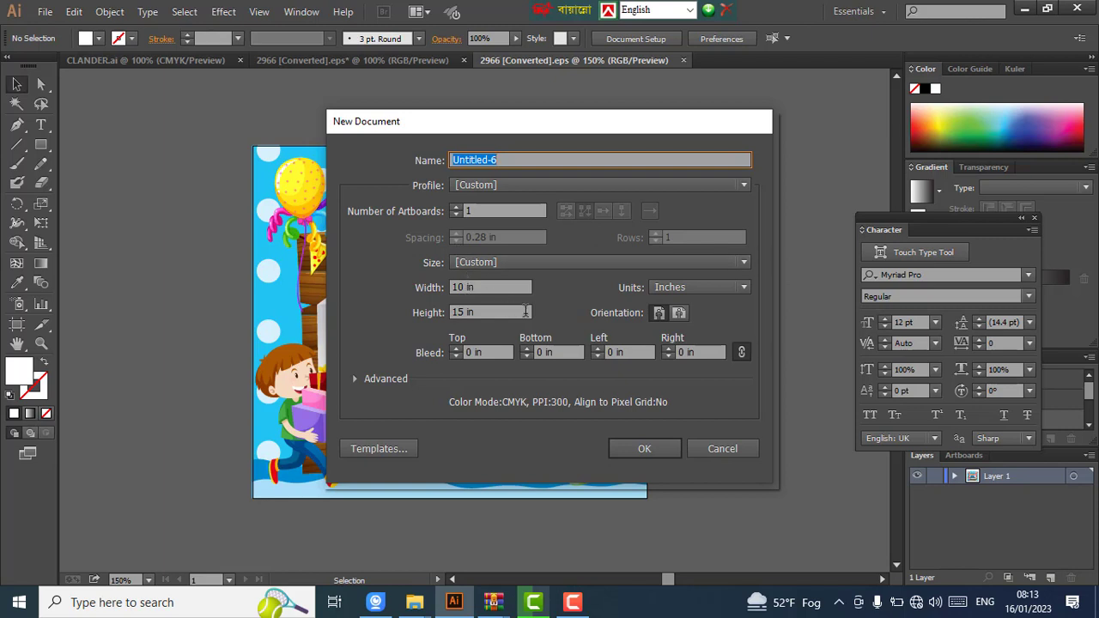
{"action": "left_click", "coordinate": [679, 314]}
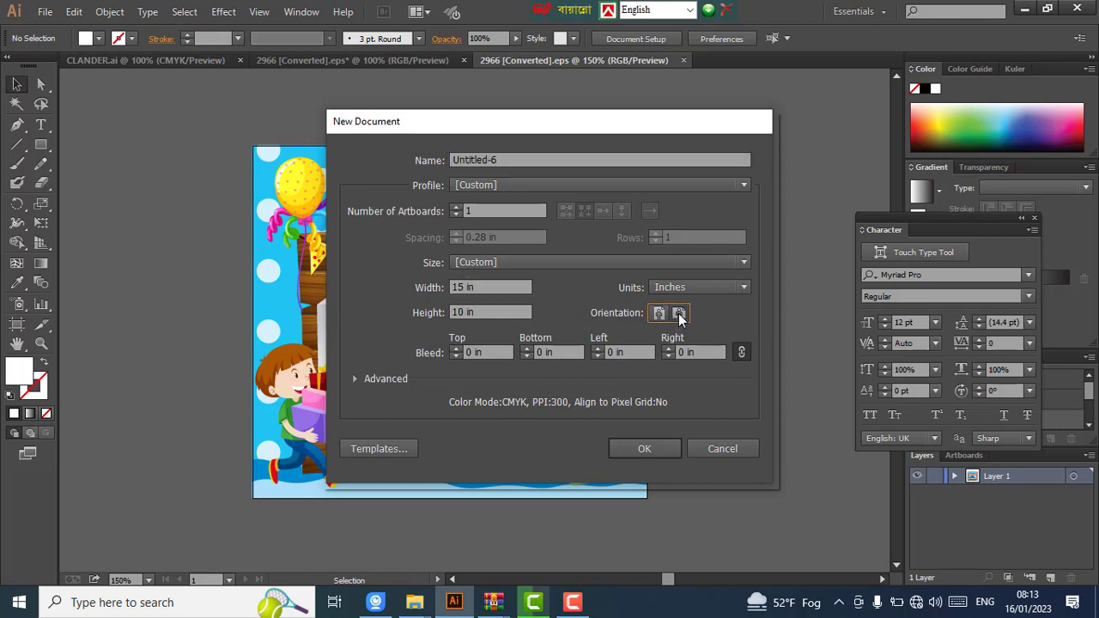
{"action": "double_click", "coordinate": [460, 287]}
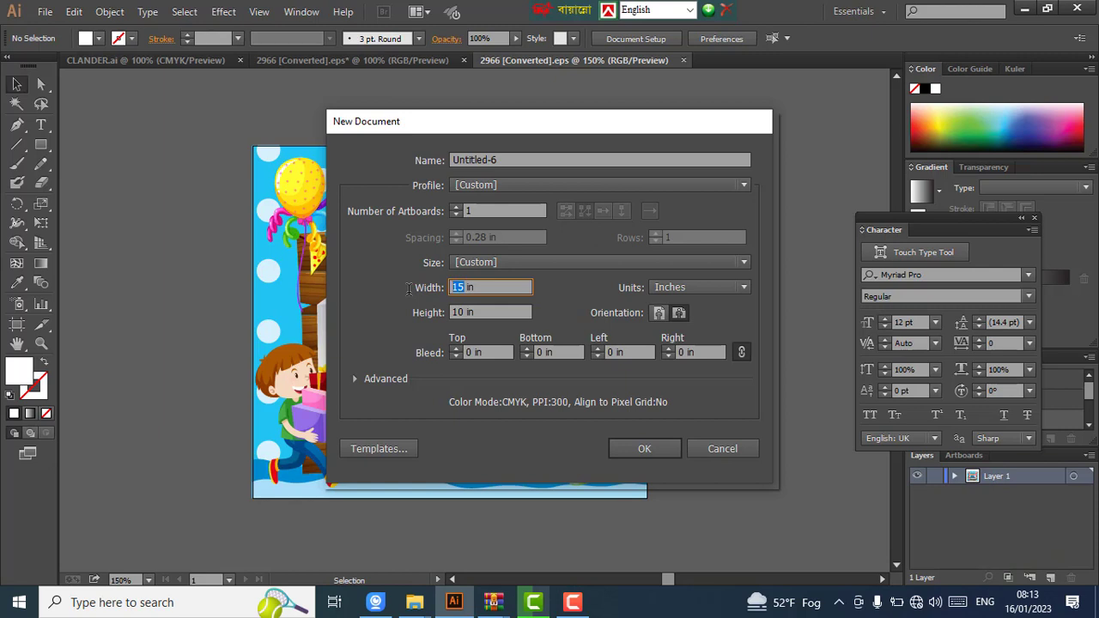
{"action": "type", "text": "5"}
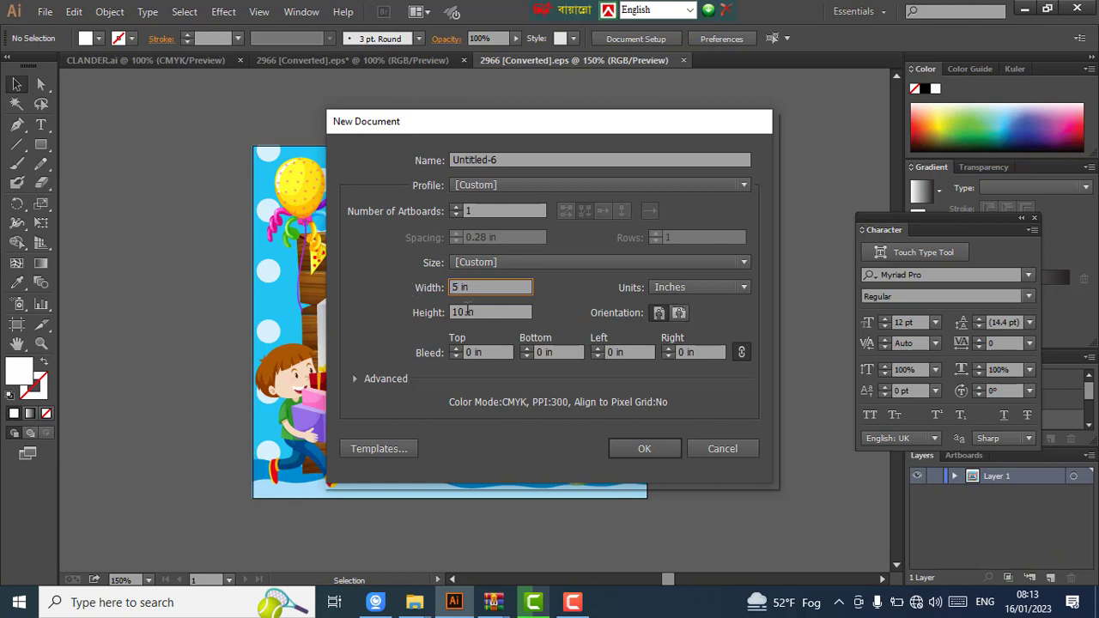
{"action": "double_click", "coordinate": [467, 311]}
{"action": "type", "text": "10"}
{"action": "left_click_drag", "start_coordinate": [464, 311], "coordinate": [445, 312]}
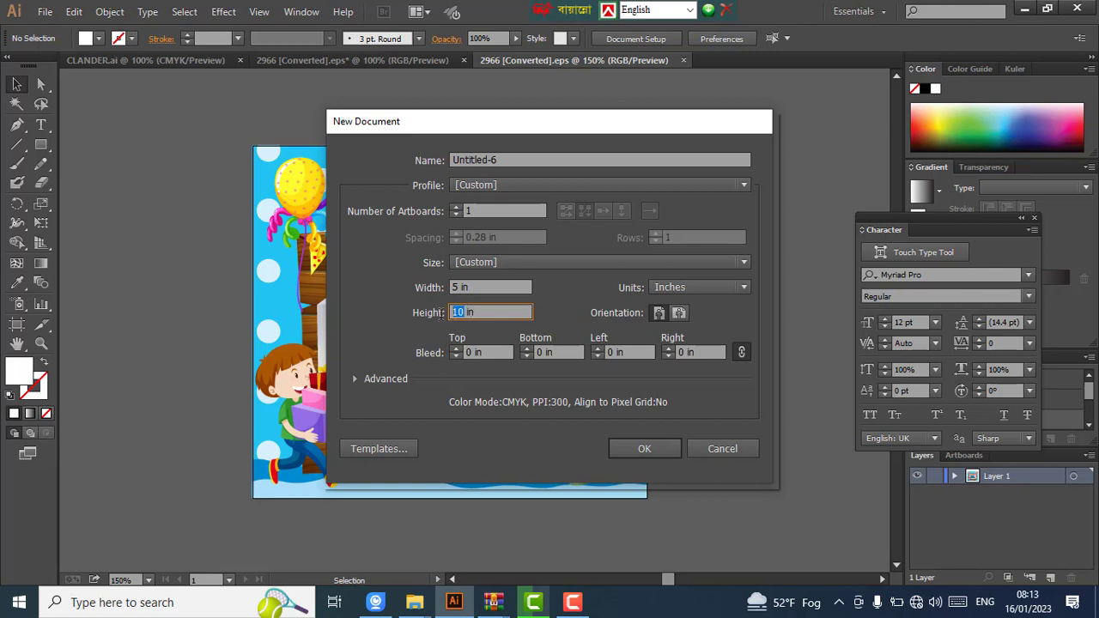
{"action": "type", "text": "3"}
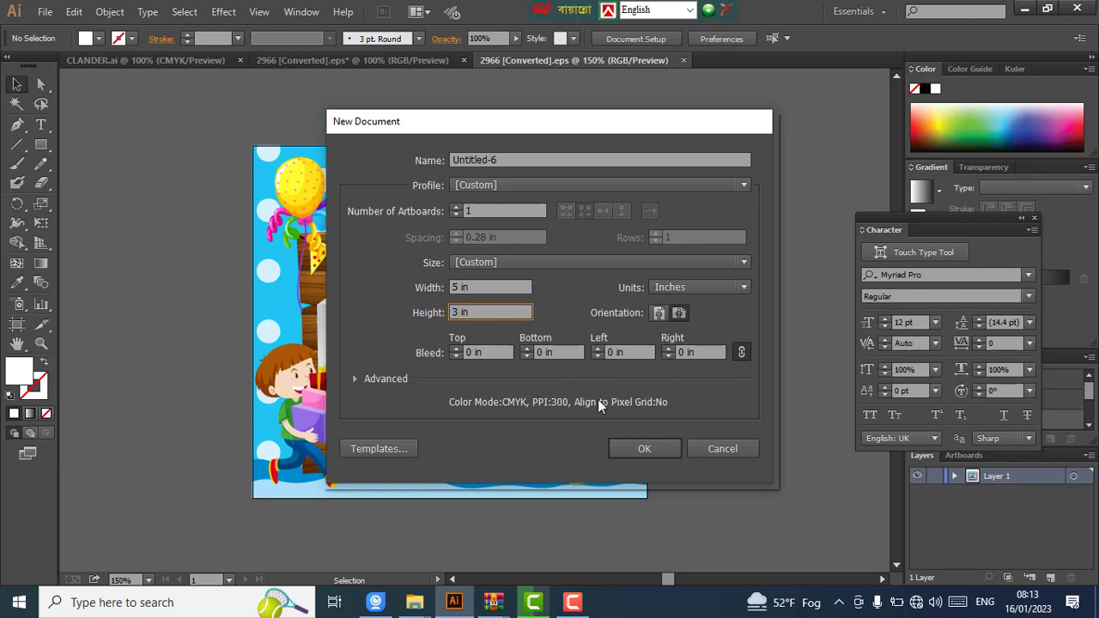
{"action": "left_click", "coordinate": [643, 442]}
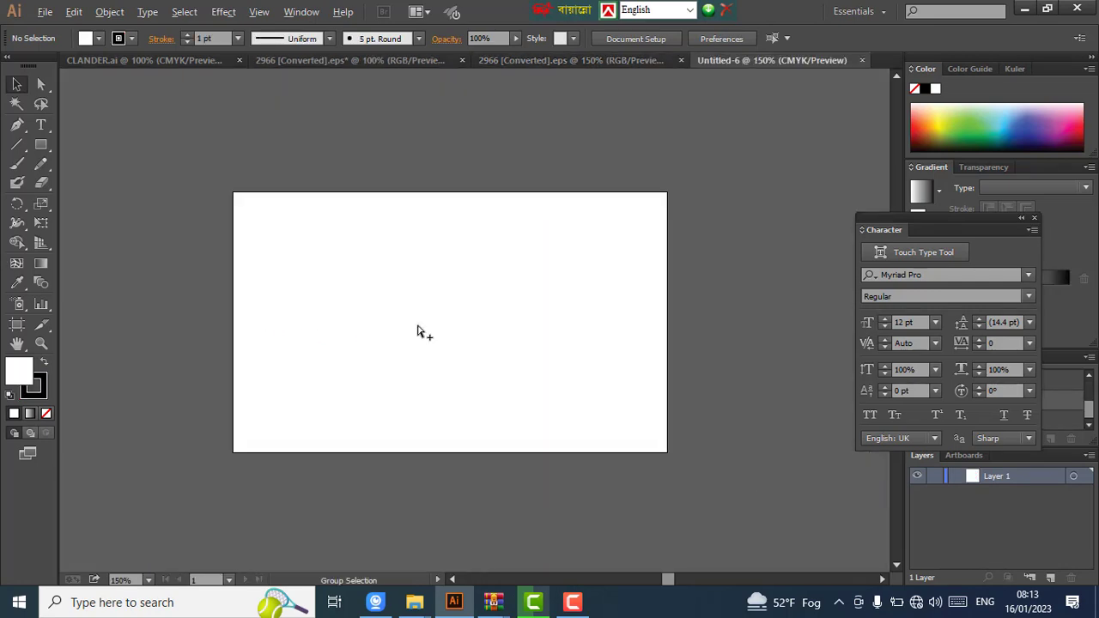
- Paste the separated card pieces into Untitled-6 and zoom out to see them all
{"action": "left_click", "coordinate": [540, 61]}
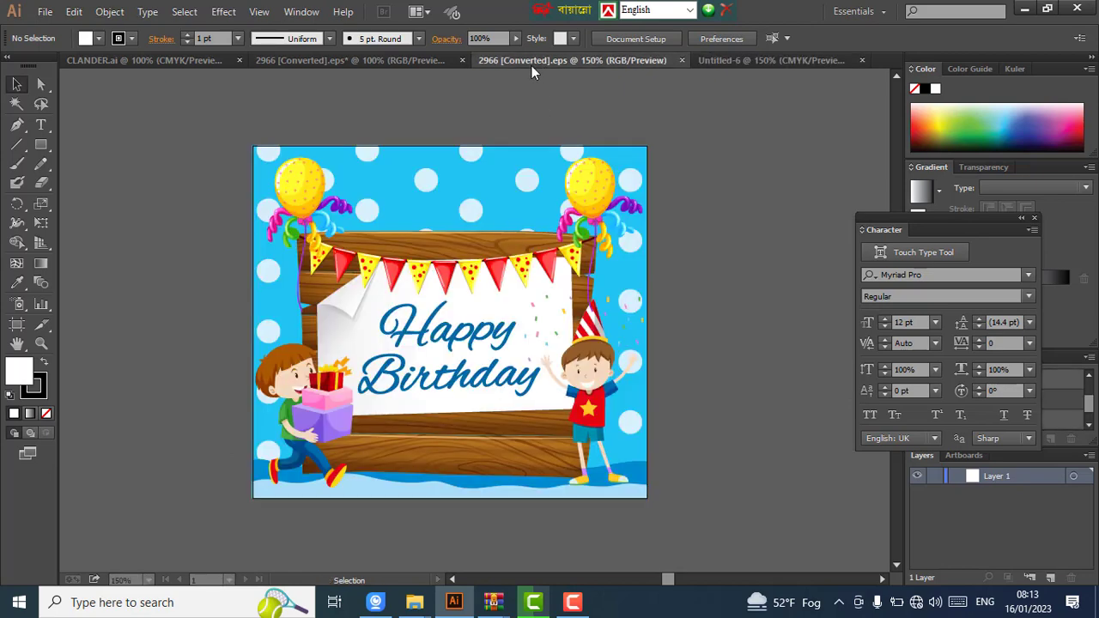
{"action": "left_click", "coordinate": [403, 60]}
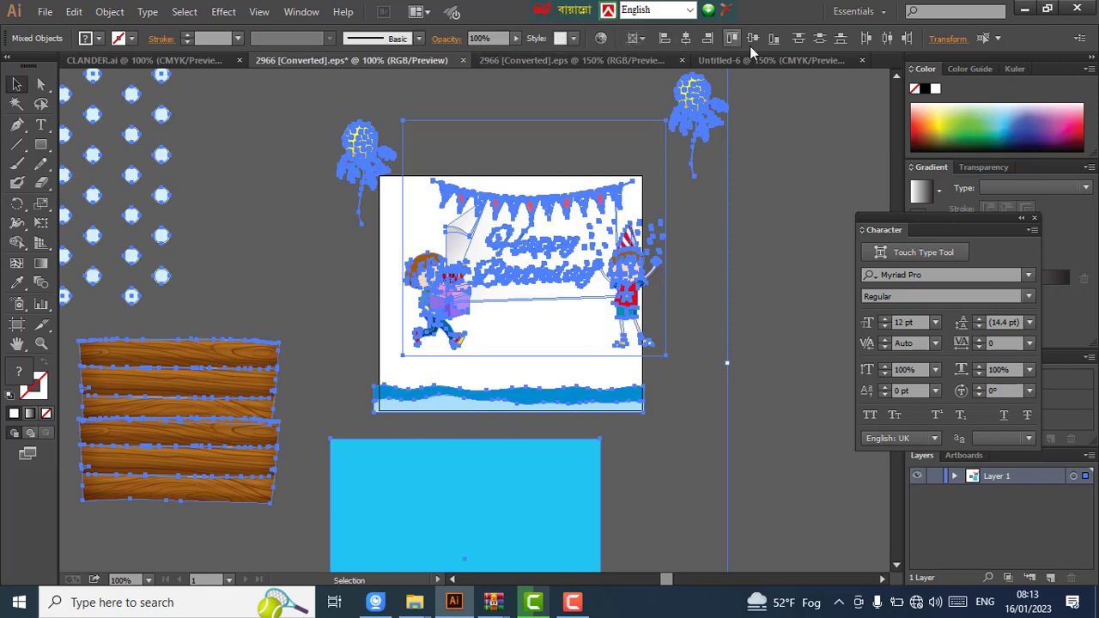
{"action": "left_click", "coordinate": [777, 59]}
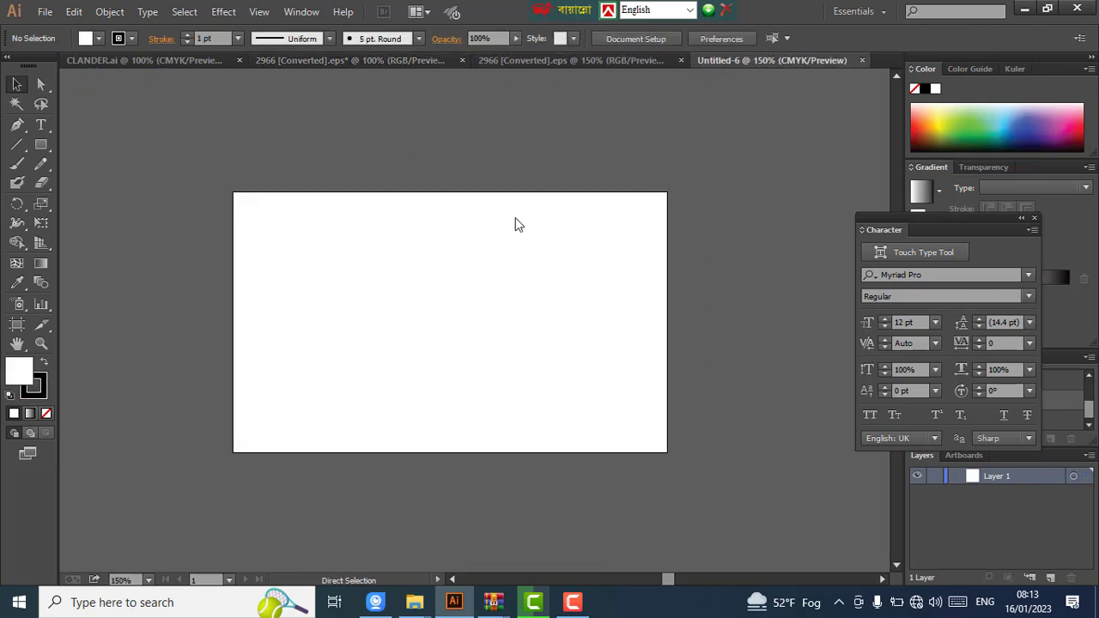
{"action": "key", "text": "ctrl+v"}
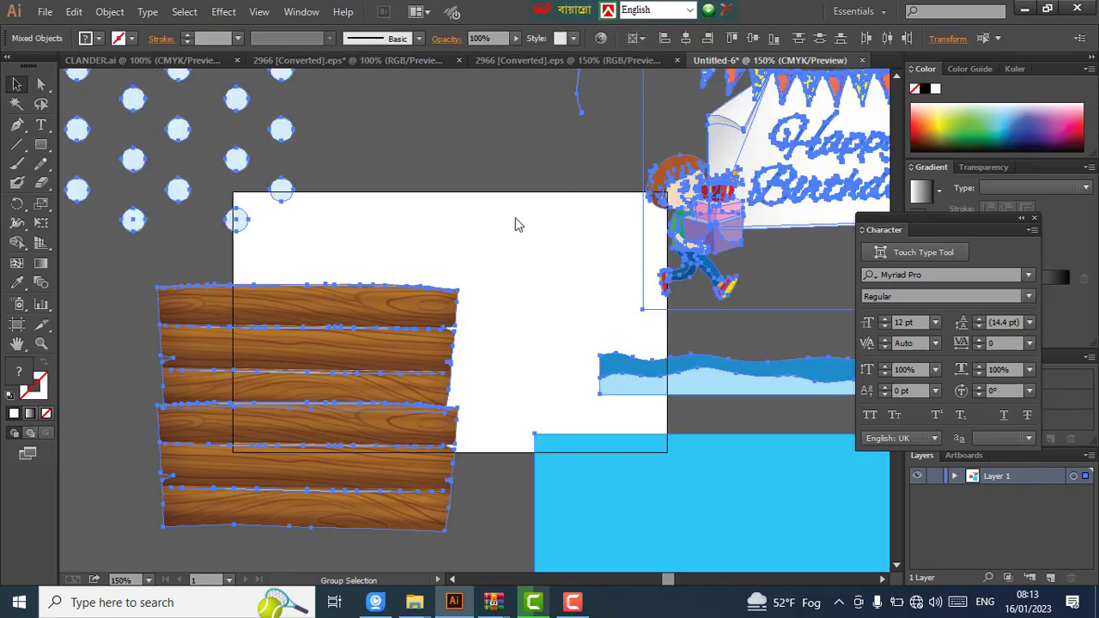
{"action": "key", "text": "ctrl+minus"}
{"action": "key", "text": "ctrl+minus"}
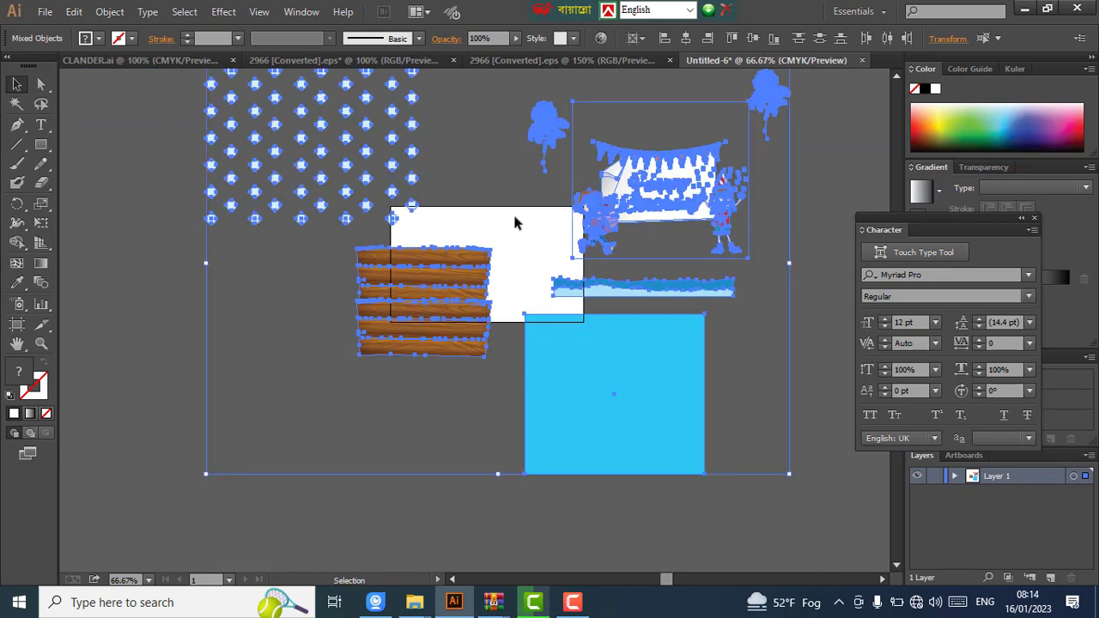
- Move the pasted pieces aside, the blue wave down-right, and the blue rectangle onto the artboard
{"action": "left_click_drag", "start_coordinate": [369, 217], "coordinate": [206, 153]}
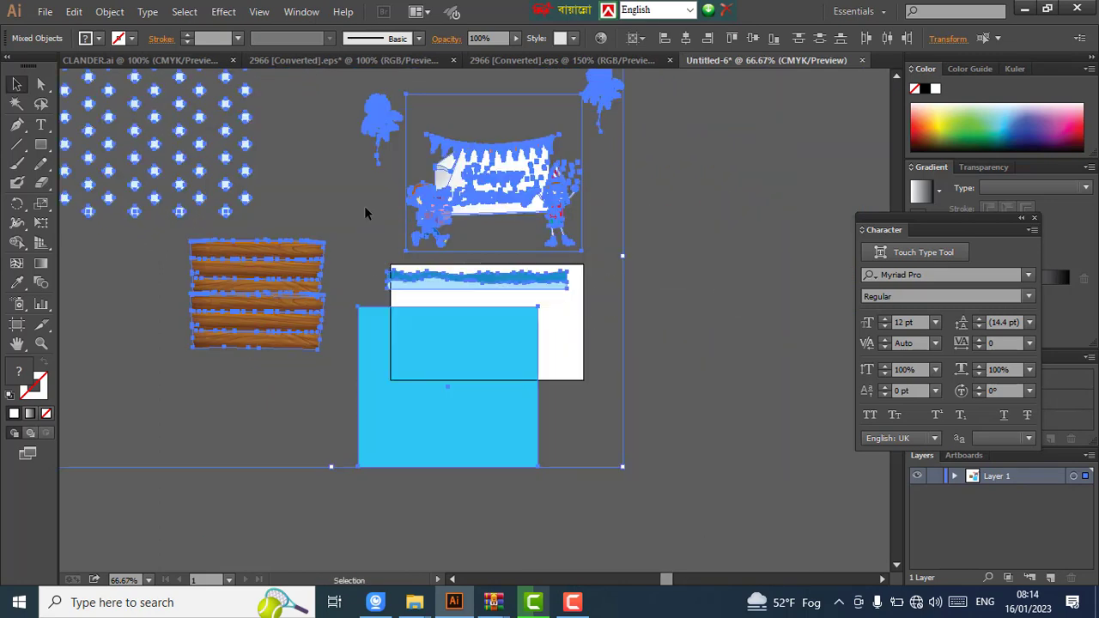
{"action": "scroll", "coordinate": [671, 215], "scroll_direction": "down", "scroll_amount": 2}
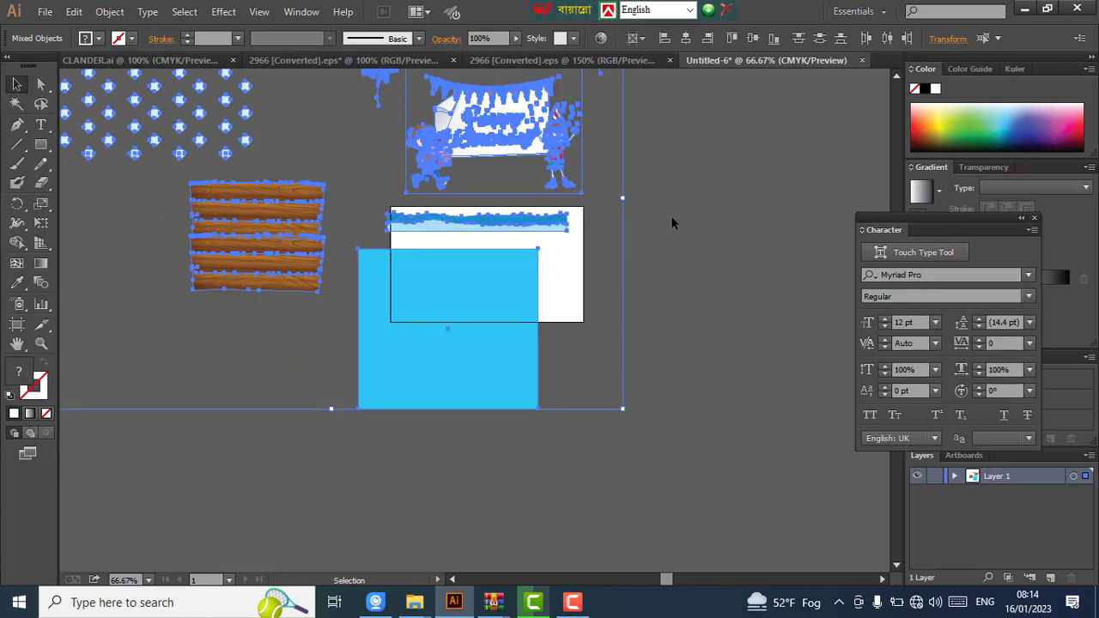
{"action": "left_click", "coordinate": [650, 227]}
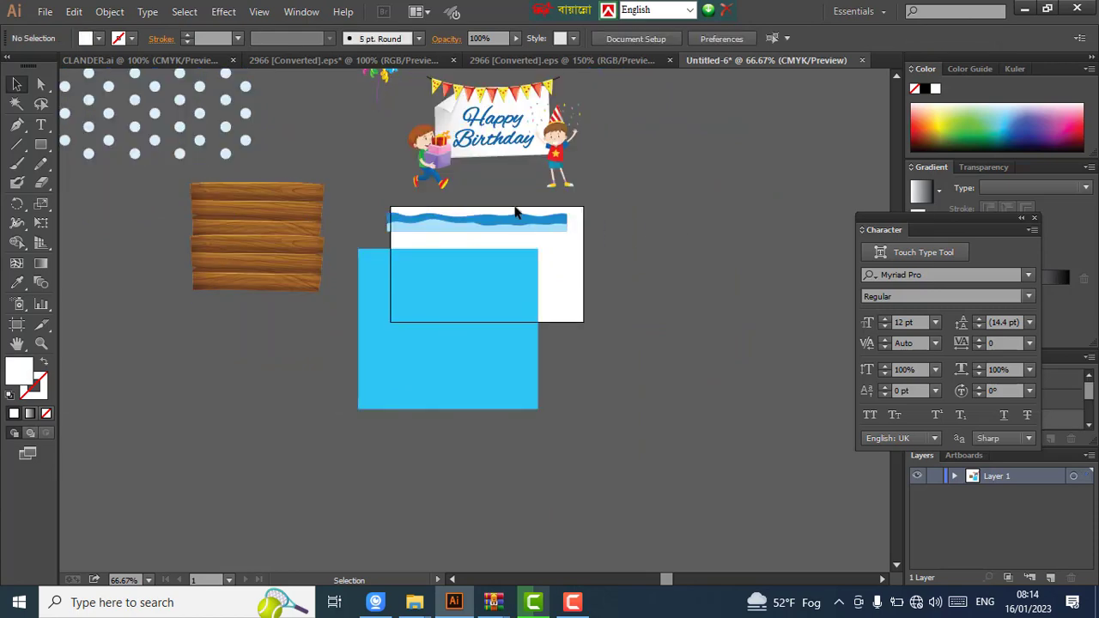
{"action": "scroll", "coordinate": [515, 242], "scroll_direction": "up", "scroll_amount": 1}
{"action": "mouse_move", "coordinate": [515, 242]}
{"action": "left_mouse_down"}
{"action": "mouse_move", "coordinate": [679, 355]}
{"action": "mouse_move", "coordinate": [681, 396]}
{"action": "left_mouse_up"}
{"action": "scroll", "coordinate": [552, 285], "scroll_direction": "up", "scroll_amount": 1}
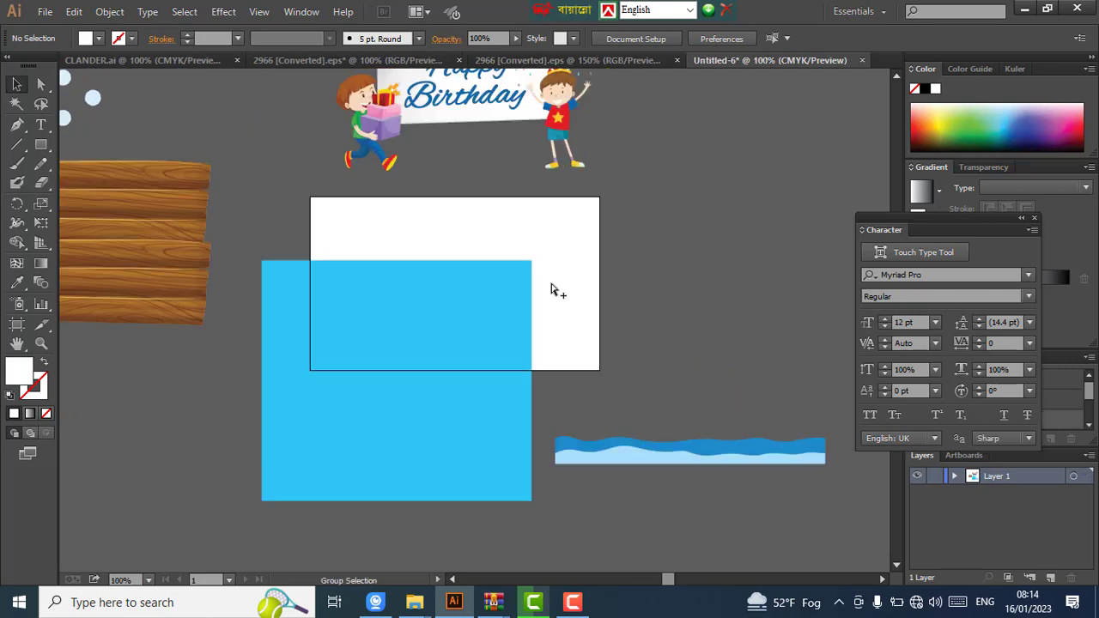
{"action": "left_click_drag", "start_coordinate": [486, 316], "coordinate": [507, 261]}
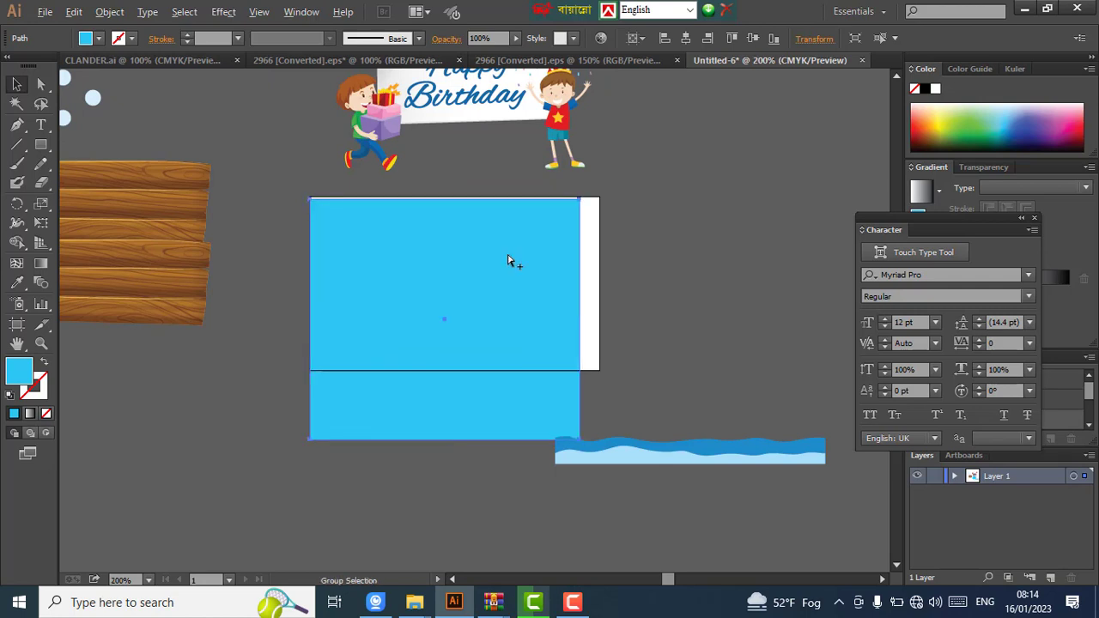
- Nudge and resize the blue rectangle to the artboard's bottom and right edges
{"action": "scroll", "coordinate": [507, 260], "scroll_direction": "up", "scroll_amount": 2}
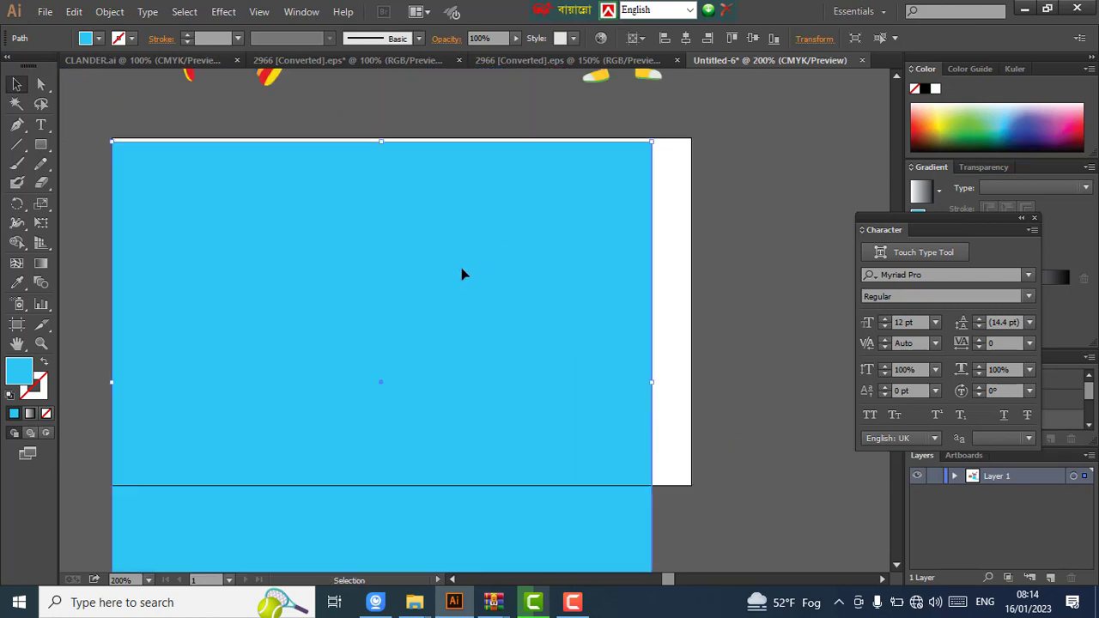
{"action": "key", "text": "Up"}
{"action": "key", "text": "Up"}
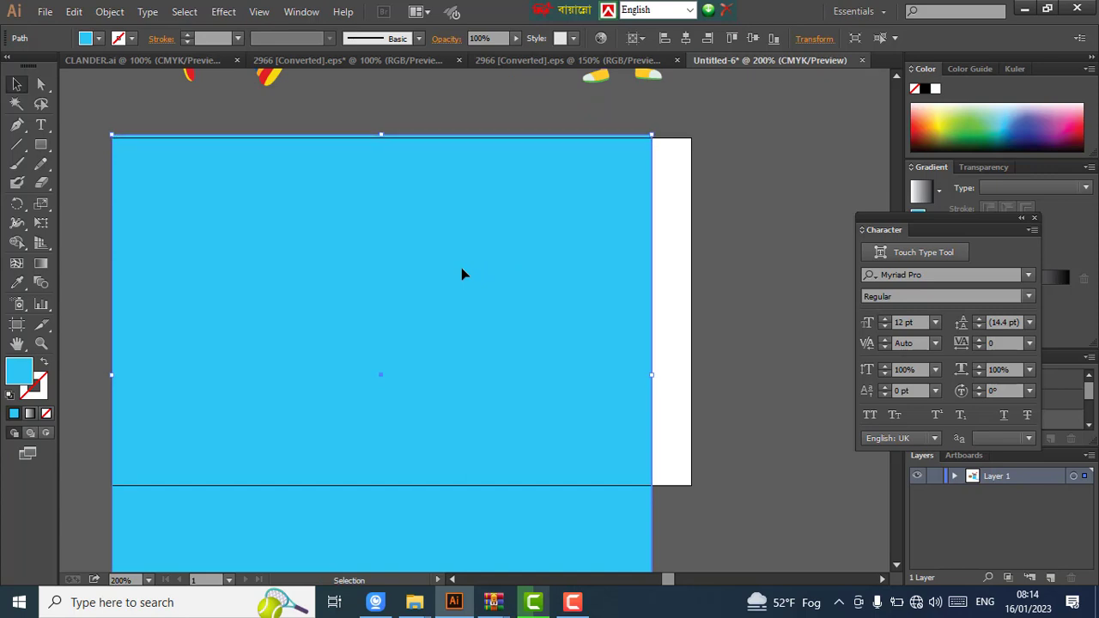
{"action": "scroll", "coordinate": [417, 314], "scroll_direction": "down", "scroll_amount": 3}
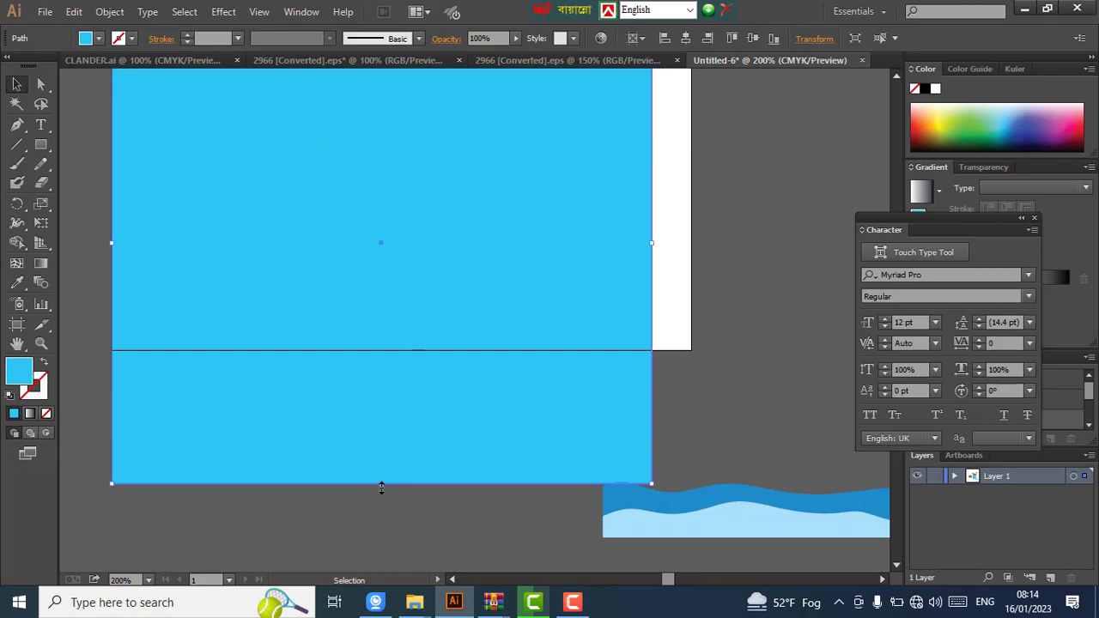
{"action": "left_click_drag", "start_coordinate": [385, 482], "coordinate": [388, 356]}
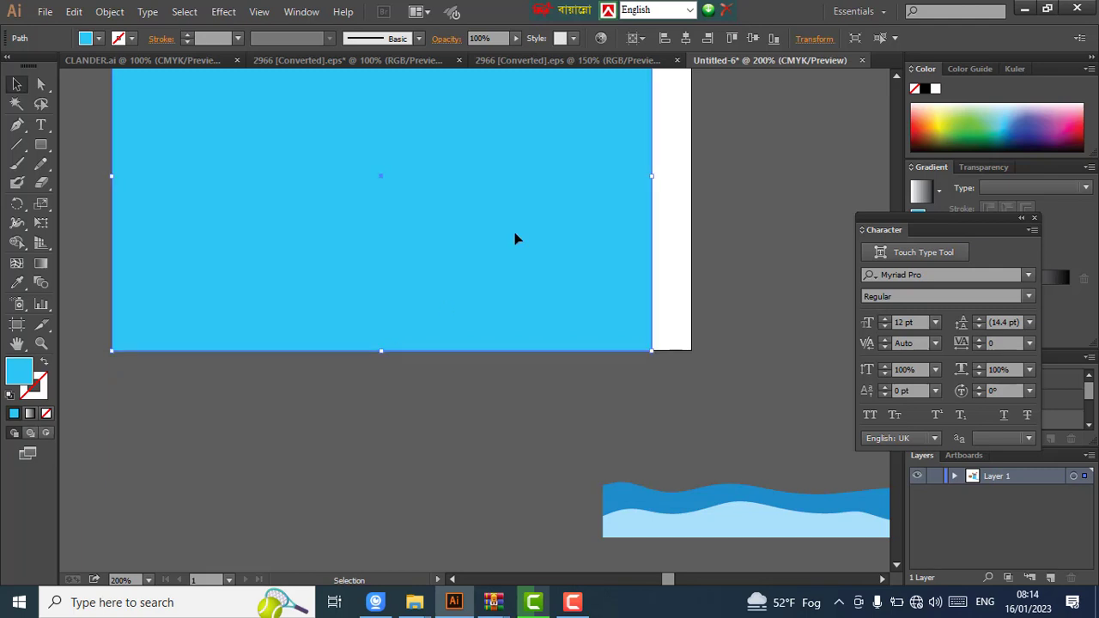
{"action": "scroll", "coordinate": [624, 234], "scroll_direction": "up", "scroll_amount": 2}
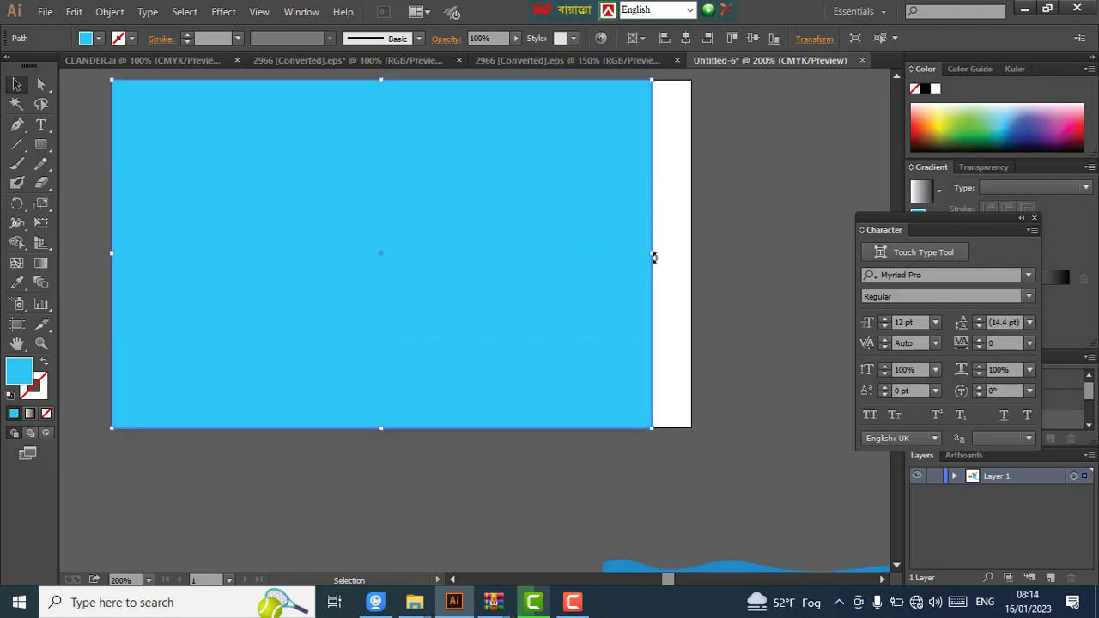
{"action": "left_click_drag", "start_coordinate": [653, 257], "coordinate": [693, 264]}
{"action": "left_click", "coordinate": [719, 253]}
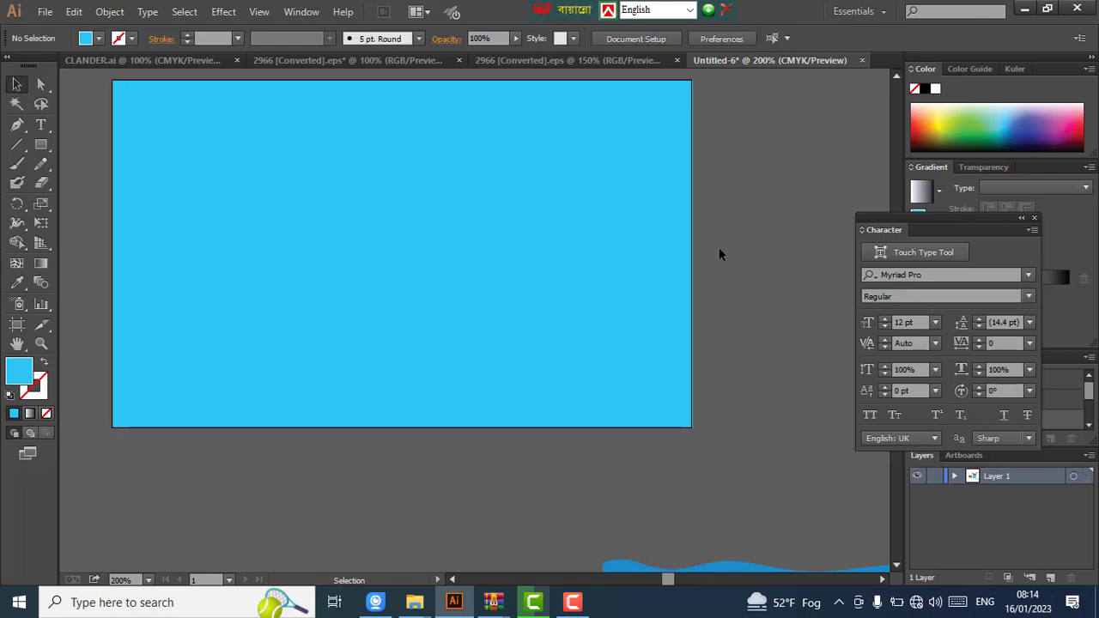
- Select the blue wave group below the card
{"action": "scroll", "coordinate": [674, 251], "scroll_direction": "down", "scroll_amount": 1}
{"action": "scroll", "coordinate": [674, 251], "scroll_direction": "down", "scroll_amount": 1}
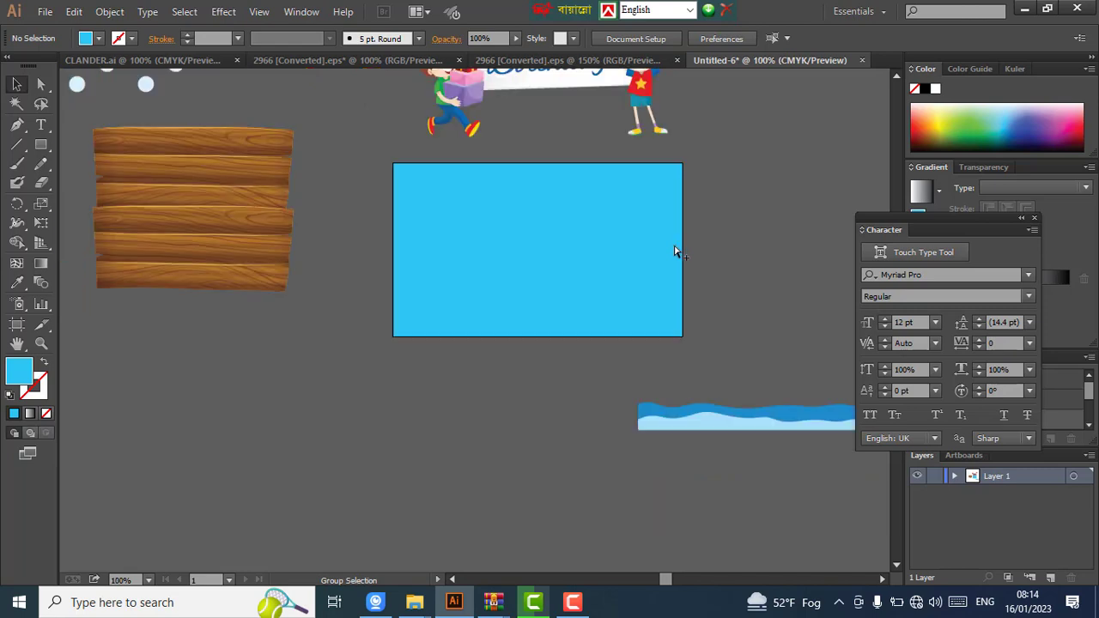
{"action": "scroll", "coordinate": [746, 253], "scroll_direction": "down", "scroll_amount": 1}
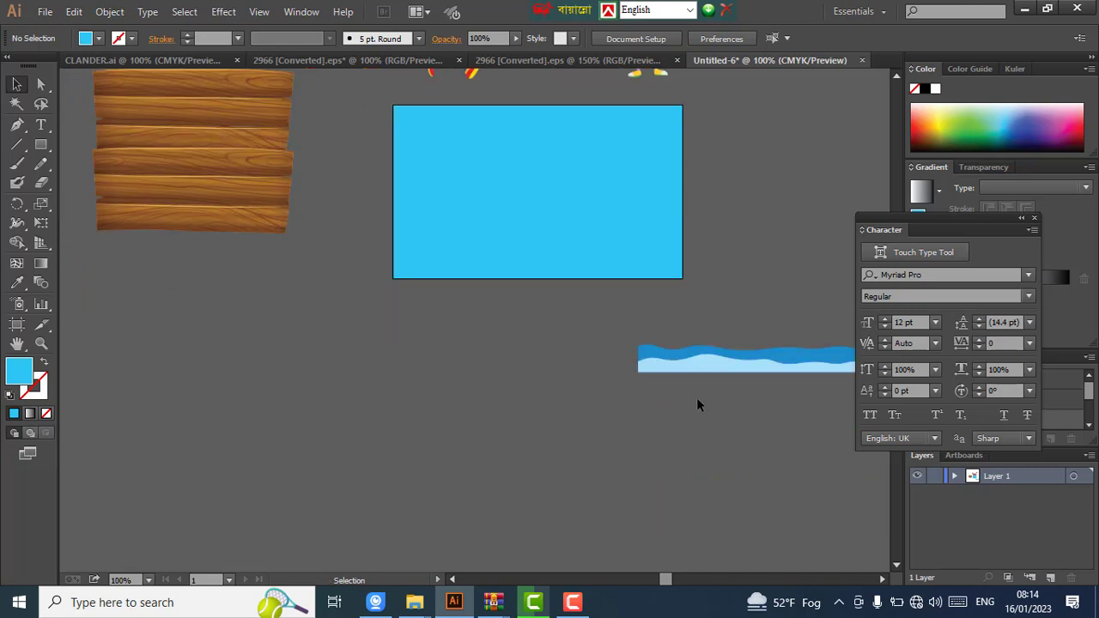
{"action": "left_click", "coordinate": [743, 366]}
- Move the wave strip onto the bottom of the blue card and align it with arrow-key nudges
{"action": "scroll", "coordinate": [743, 365], "scroll_direction": "up", "scroll_amount": 1}
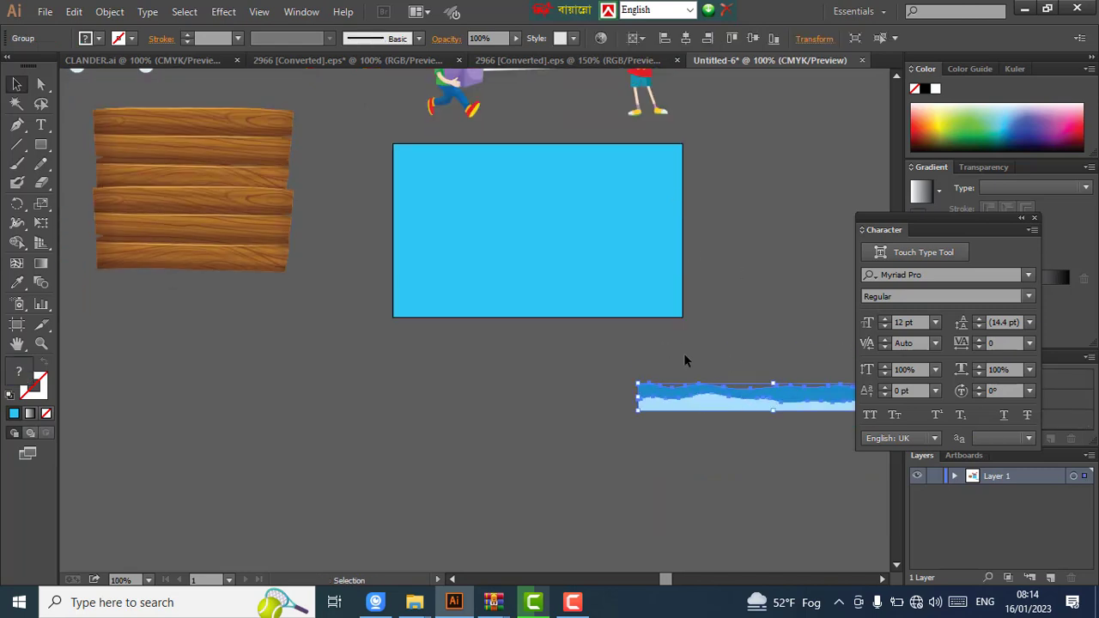
{"action": "left_click_drag", "start_coordinate": [814, 388], "coordinate": [574, 307]}
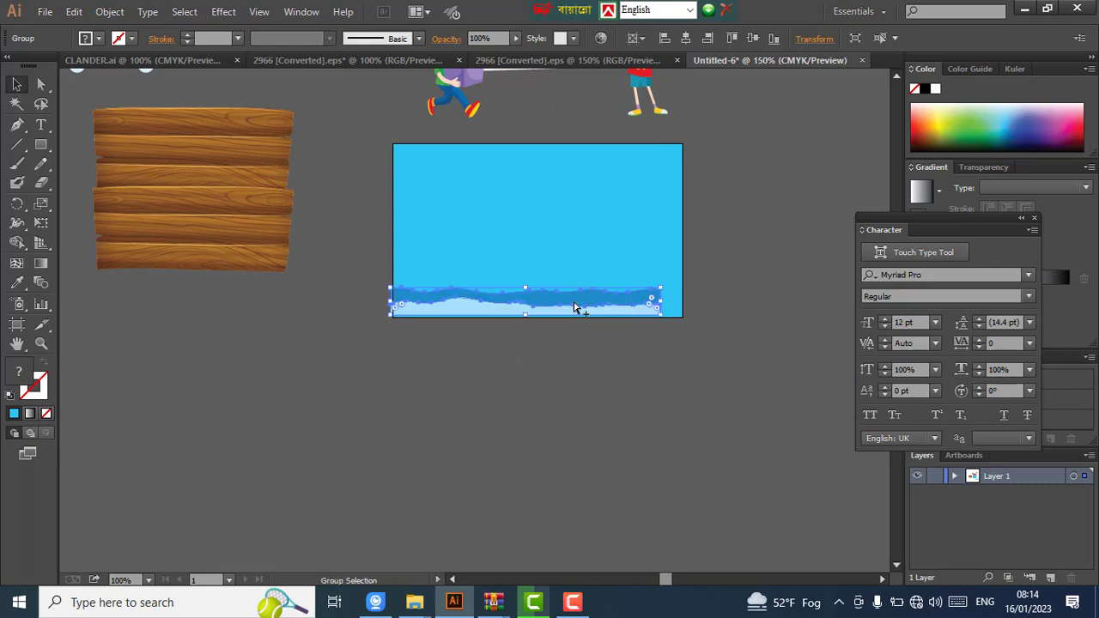
{"action": "scroll", "coordinate": [575, 307], "scroll_direction": "up", "scroll_amount": 1}
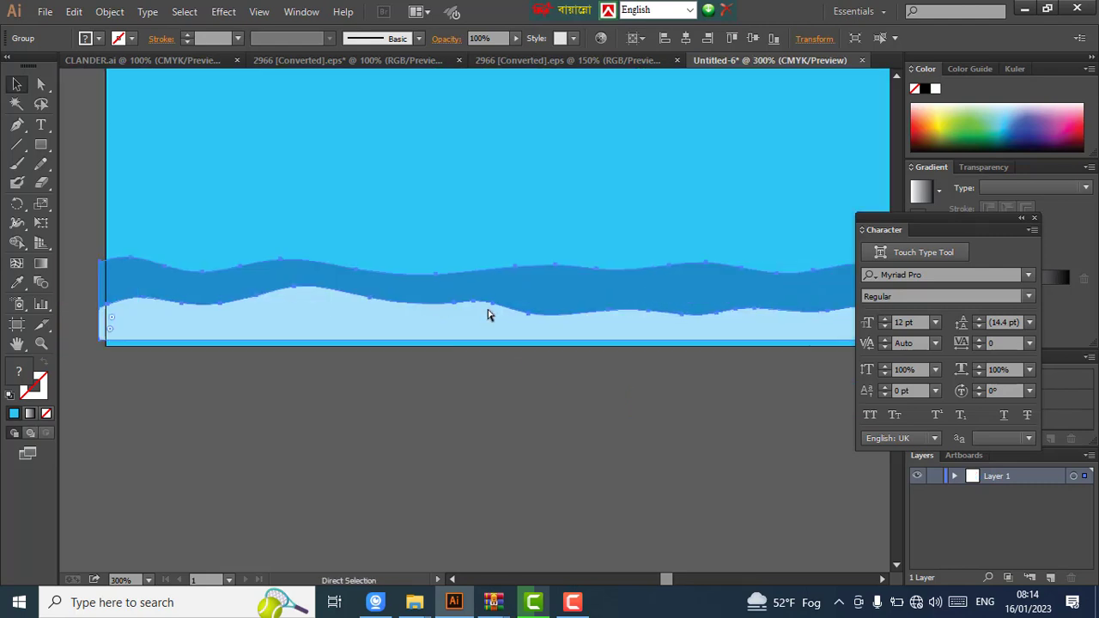
{"action": "scroll", "coordinate": [488, 315], "scroll_direction": "left", "scroll_amount": 1}
{"action": "key", "text": "Right"}
{"action": "key", "text": "Right"}
{"action": "key", "text": "Right"}
{"action": "key", "text": "Right"}
{"action": "key", "text": "Right"}
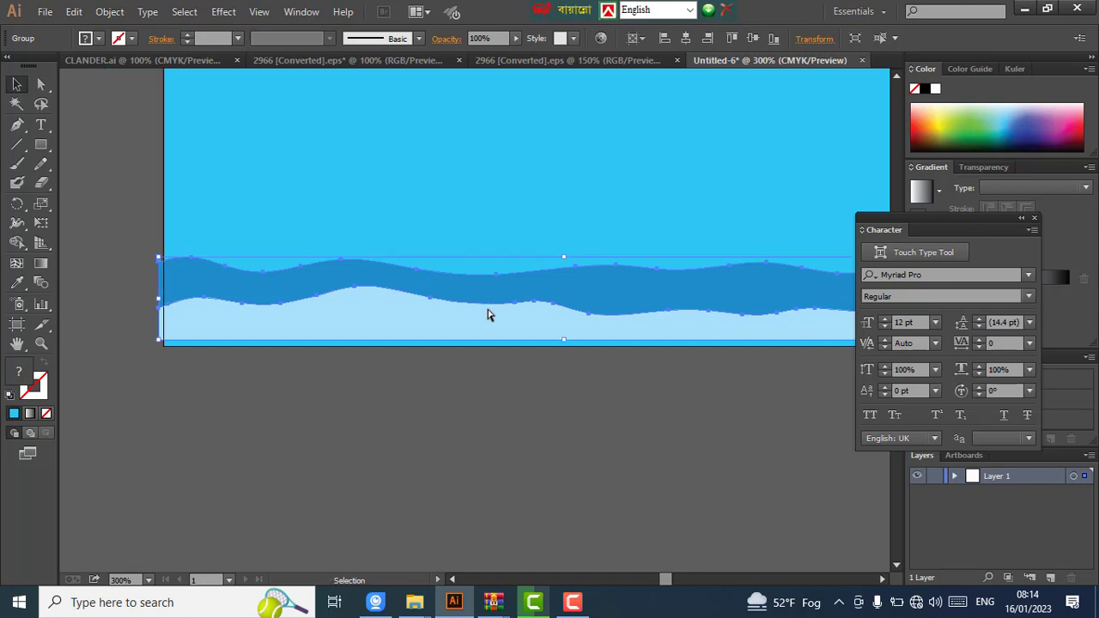
{"action": "key", "text": "Left"}
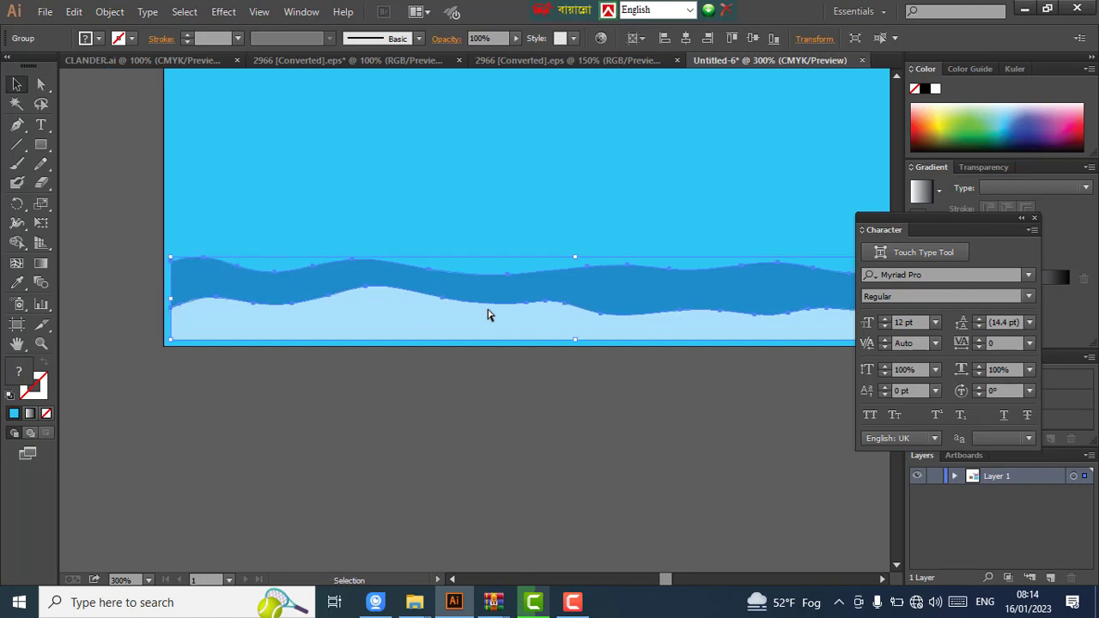
{"action": "key", "text": "Down"}
{"action": "key", "text": "Down"}
{"action": "key", "text": "Down"}
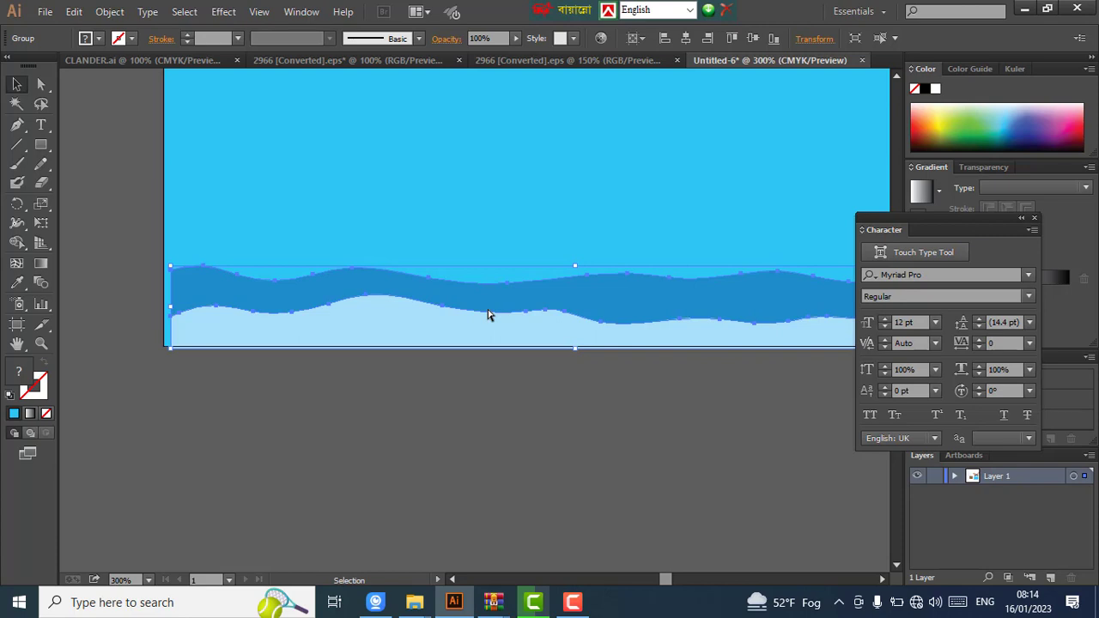
{"action": "key", "text": "Up"}
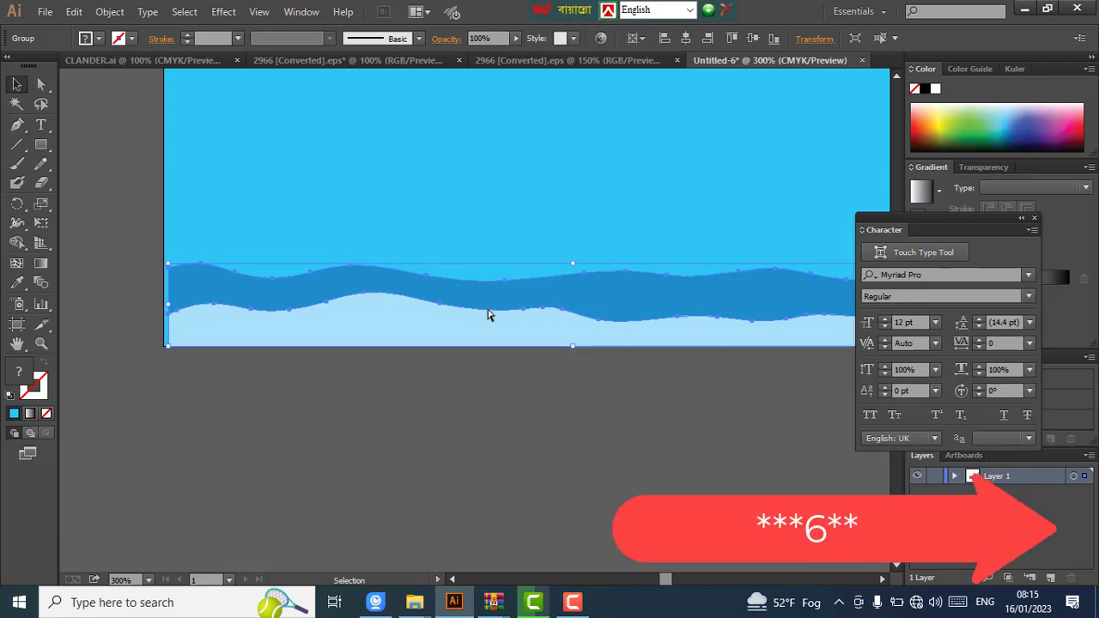
{"action": "key", "text": "Left"}
{"action": "key", "text": "Left"}
{"action": "key", "text": "Left"}
{"action": "key", "text": "Left"}
{"action": "key", "text": "Right"}
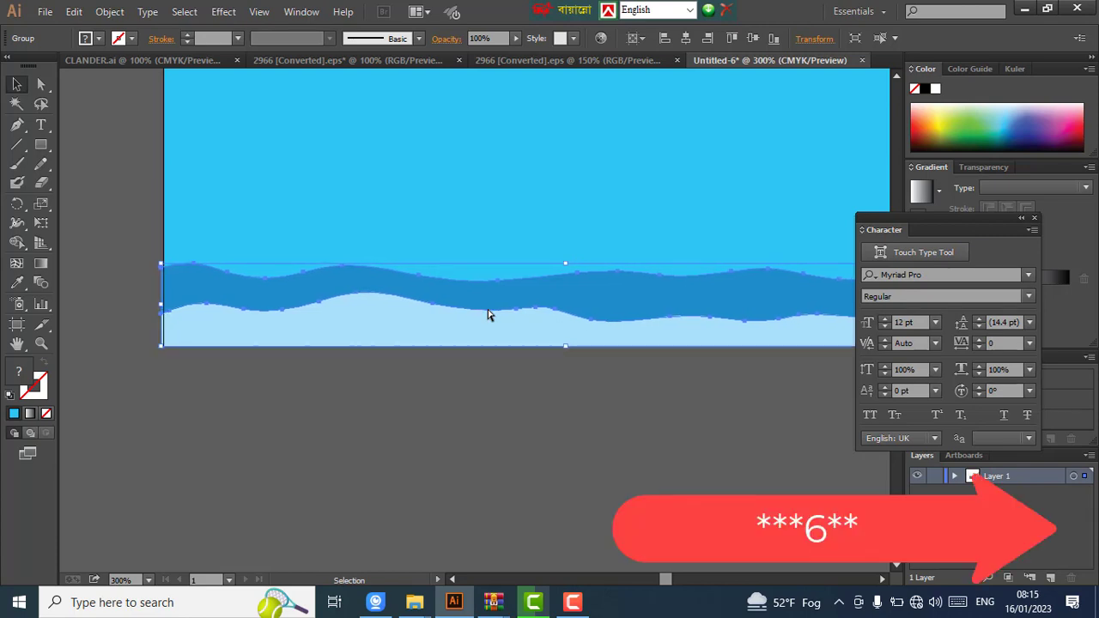
- Stretch the waves to the card's right edge
{"action": "scroll", "coordinate": [488, 315], "scroll_direction": "right", "scroll_amount": 3}
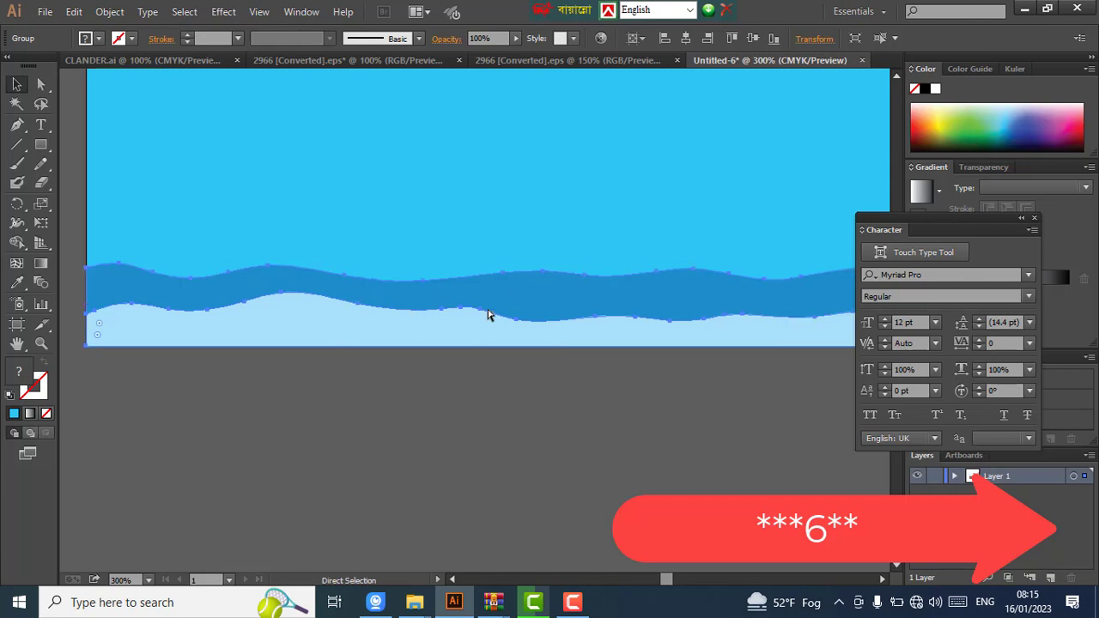
{"action": "scroll", "coordinate": [487, 315], "scroll_direction": "right", "scroll_amount": 5}
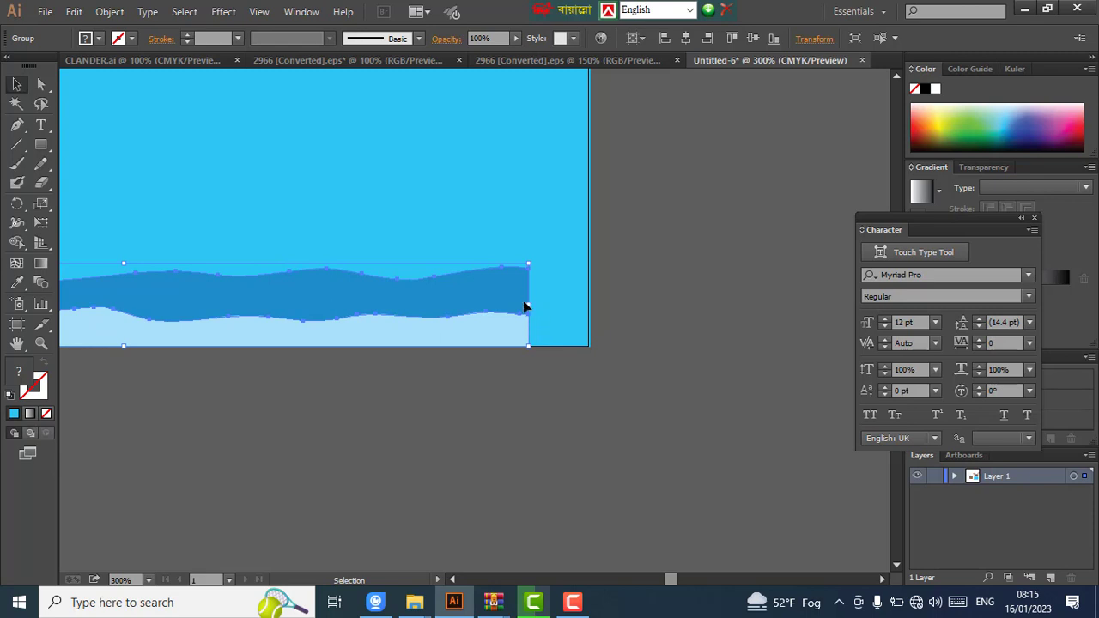
{"action": "left_click_drag", "start_coordinate": [529, 305], "coordinate": [589, 312]}
- Move the wooden plank board onto the blue card and nudge it to the centre
{"action": "left_click", "coordinate": [659, 333]}
{"action": "scroll", "coordinate": [500, 314], "scroll_direction": "down", "scroll_amount": 2}
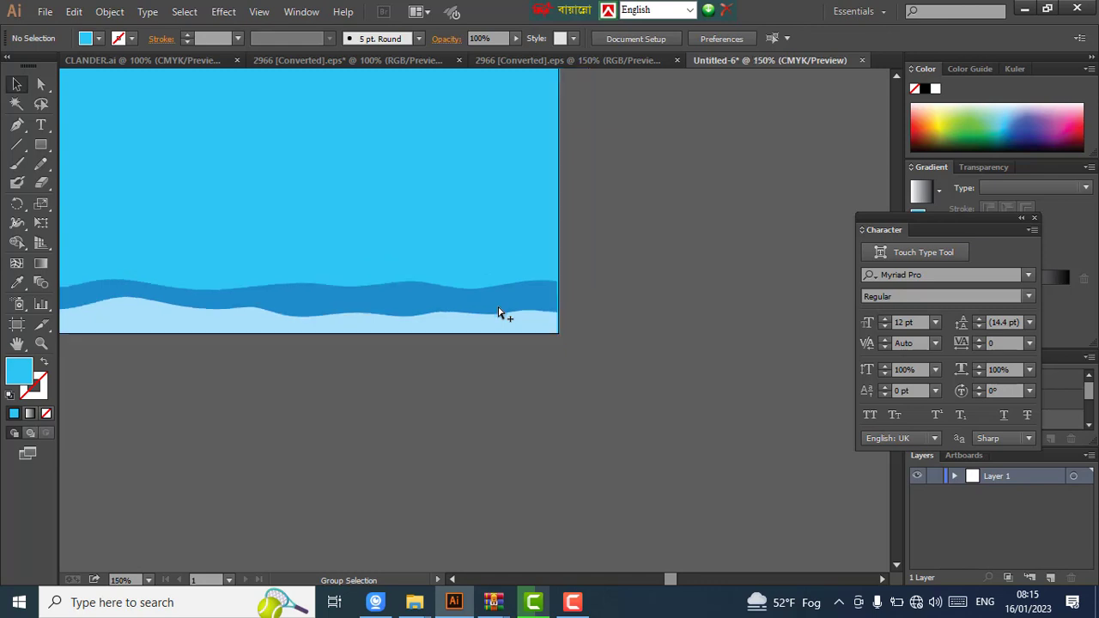
{"action": "scroll", "coordinate": [500, 314], "scroll_direction": "down", "scroll_amount": 3}
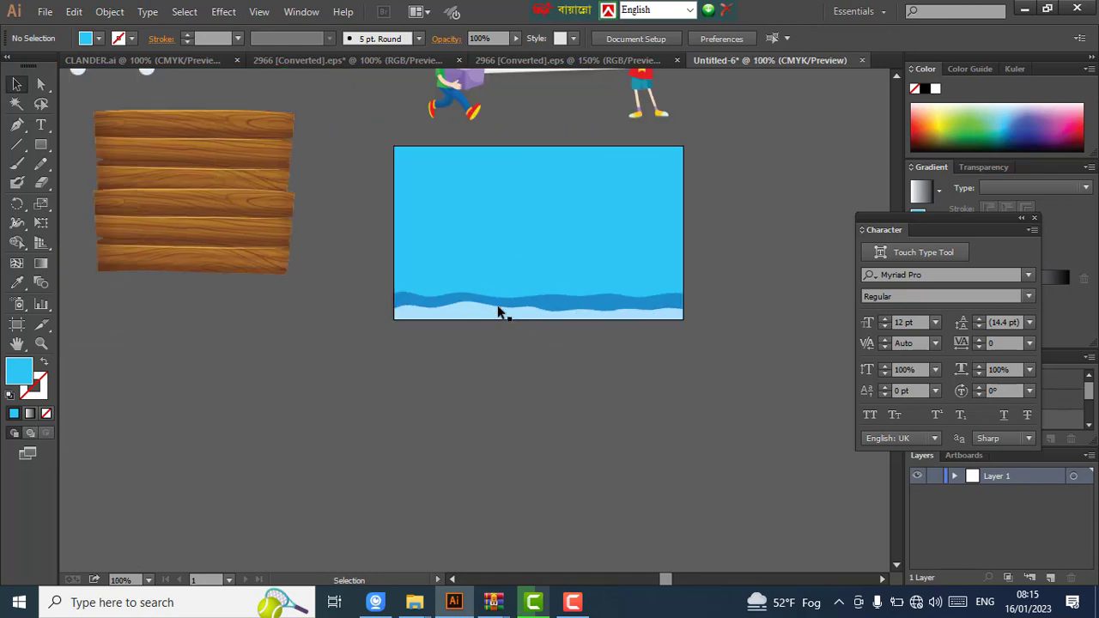
{"action": "scroll", "coordinate": [500, 314], "scroll_direction": "up", "scroll_amount": 3}
{"action": "scroll", "coordinate": [487, 276], "scroll_direction": "up", "scroll_amount": 1}
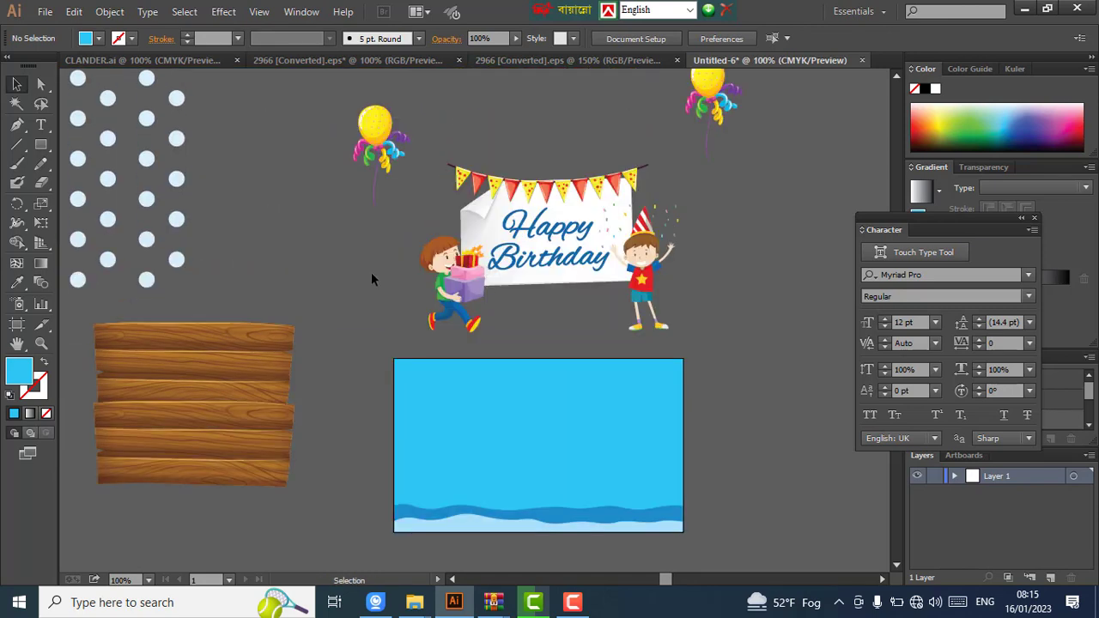
{"action": "left_click", "coordinate": [249, 355]}
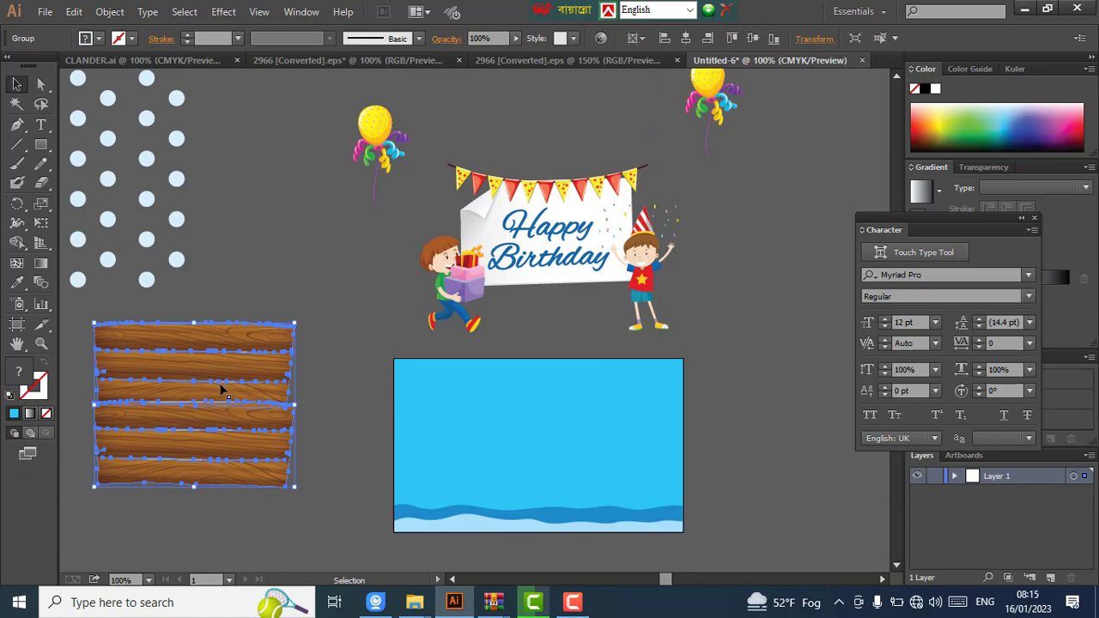
{"action": "left_click_drag", "start_coordinate": [171, 393], "coordinate": [530, 433]}
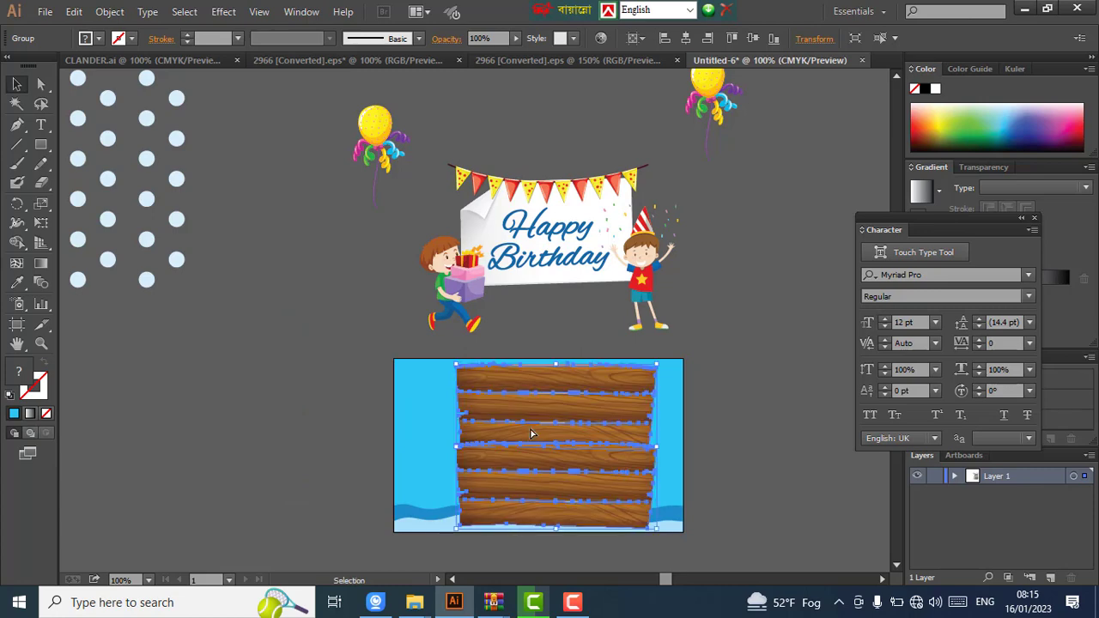
{"action": "key", "text": "Left"}
{"action": "key", "text": "Left"}
{"action": "key", "text": "Left"}
{"action": "key", "text": "Left"}
{"action": "key", "text": "Left"}
{"action": "key", "text": "Left"}
{"action": "key", "text": "Left"}
{"action": "key", "text": "Left"}
{"action": "key", "text": "Left"}
{"action": "key", "text": "Left"}
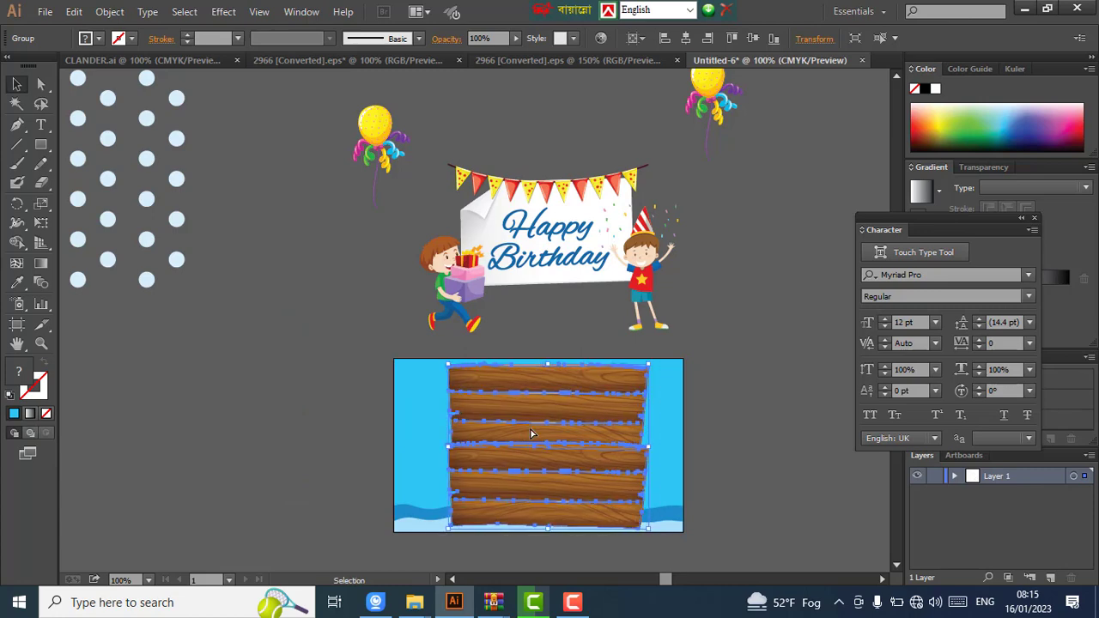
{"action": "key", "text": "Up"}
{"action": "key", "text": "Up"}
{"action": "key", "text": "Up"}
{"action": "key", "text": "Up"}
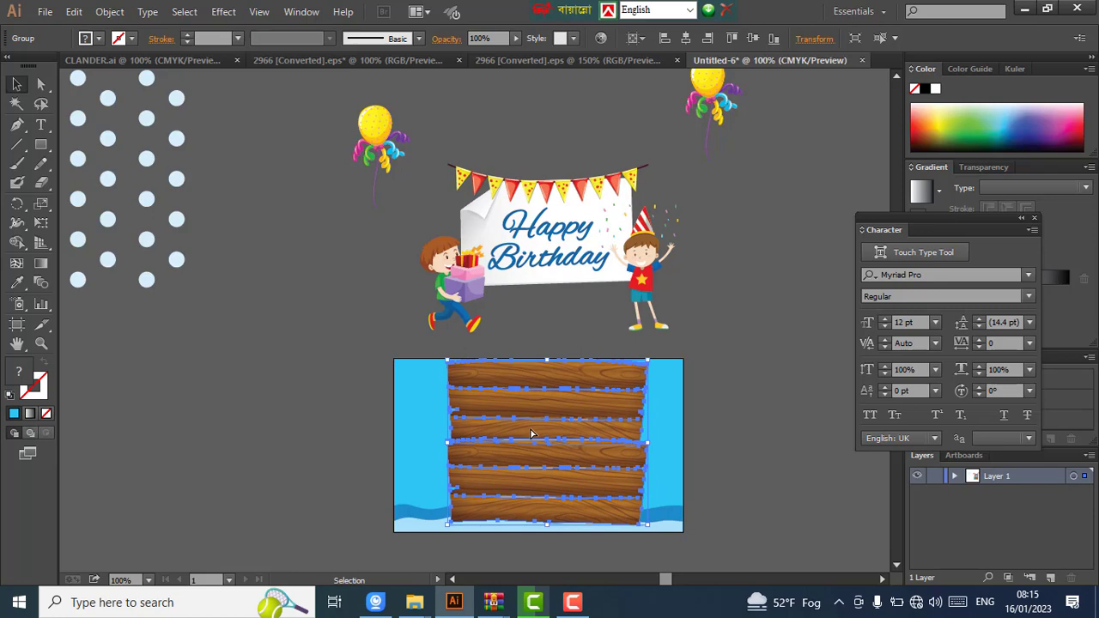
{"action": "key", "text": "Left"}
{"action": "key", "text": "Left"}
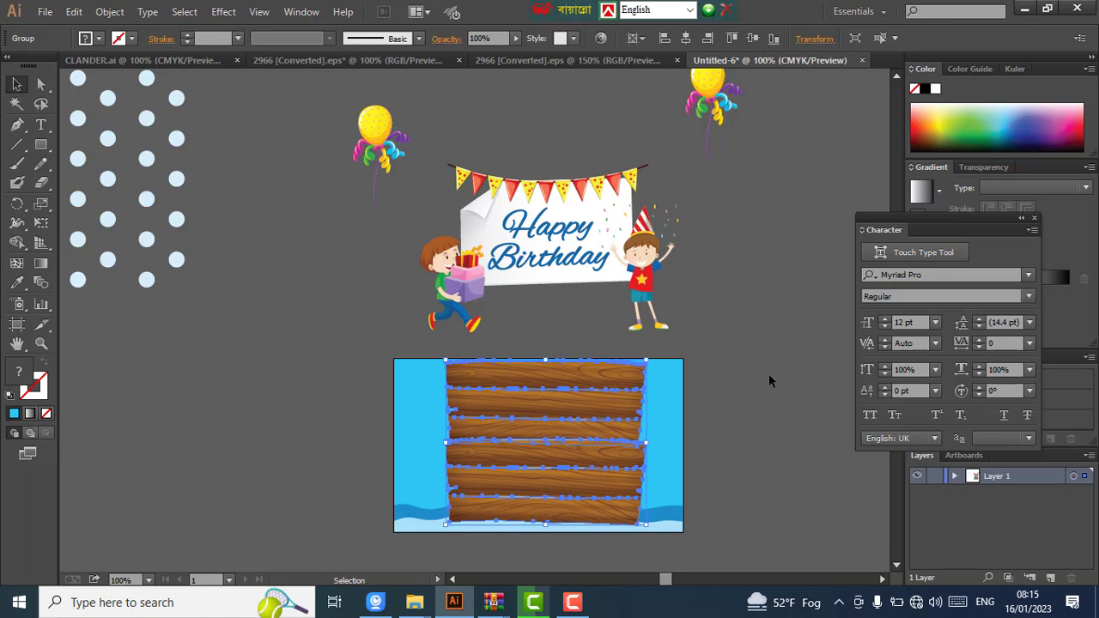
{"action": "left_click", "coordinate": [762, 378]}
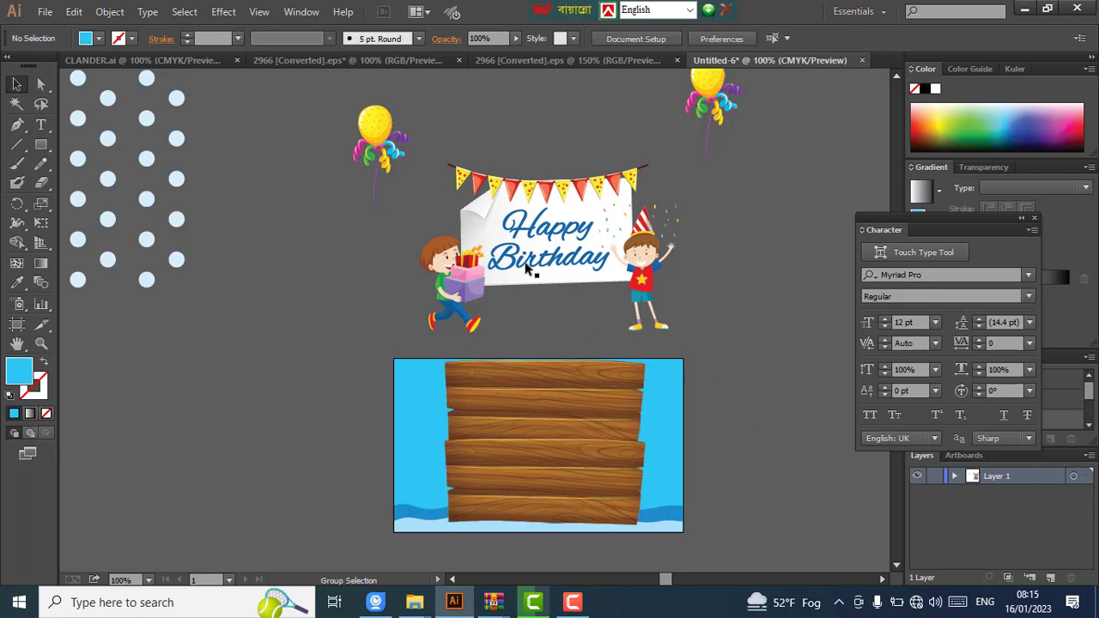
- Try selecting the polka-dot pattern together with the banner and board, then clear the selection
{"action": "scroll", "coordinate": [528, 267], "scroll_direction": "down", "scroll_amount": 1}
{"action": "scroll", "coordinate": [527, 268], "scroll_direction": "down", "scroll_amount": 2}
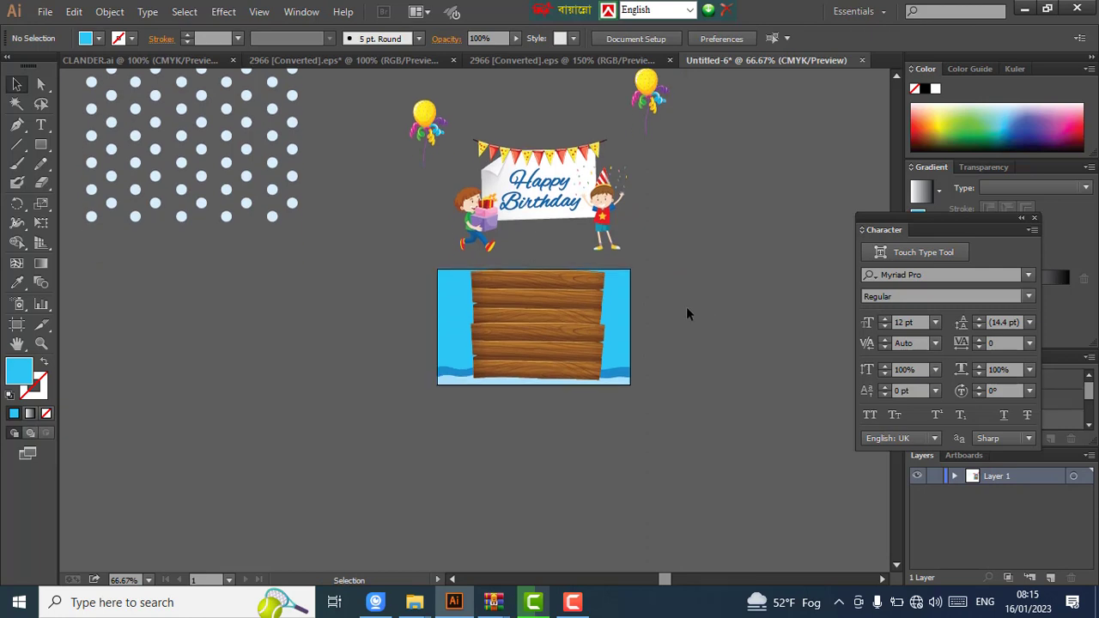
{"action": "left_click", "coordinate": [242, 195]}
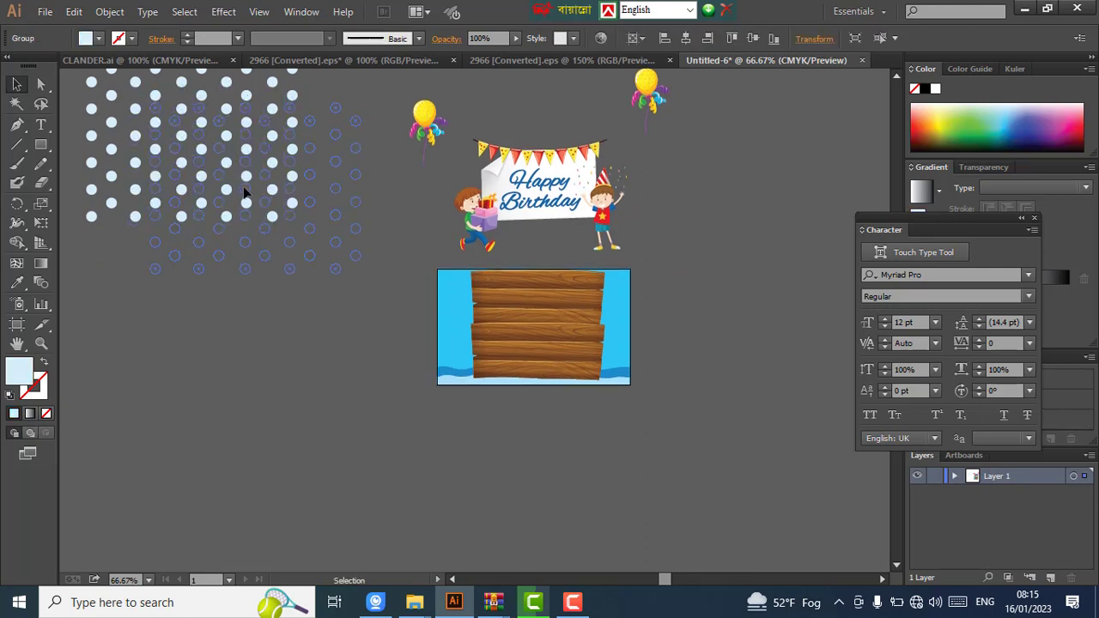
{"action": "left_click_drag", "start_coordinate": [456, 295], "coordinate": [608, 398]}
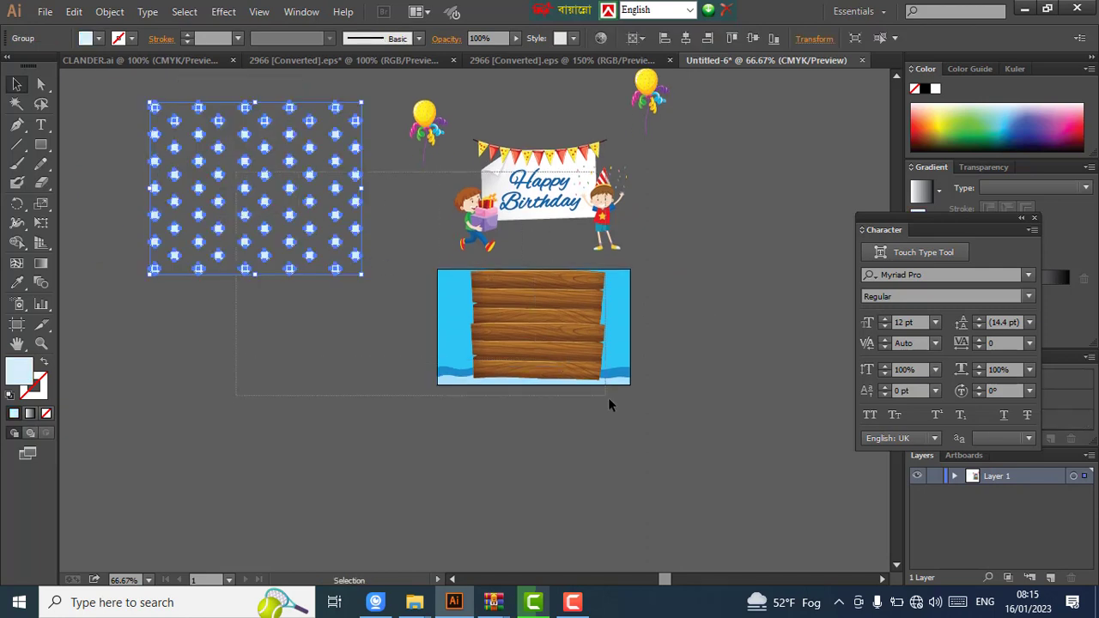
{"action": "left_click", "coordinate": [272, 198]}
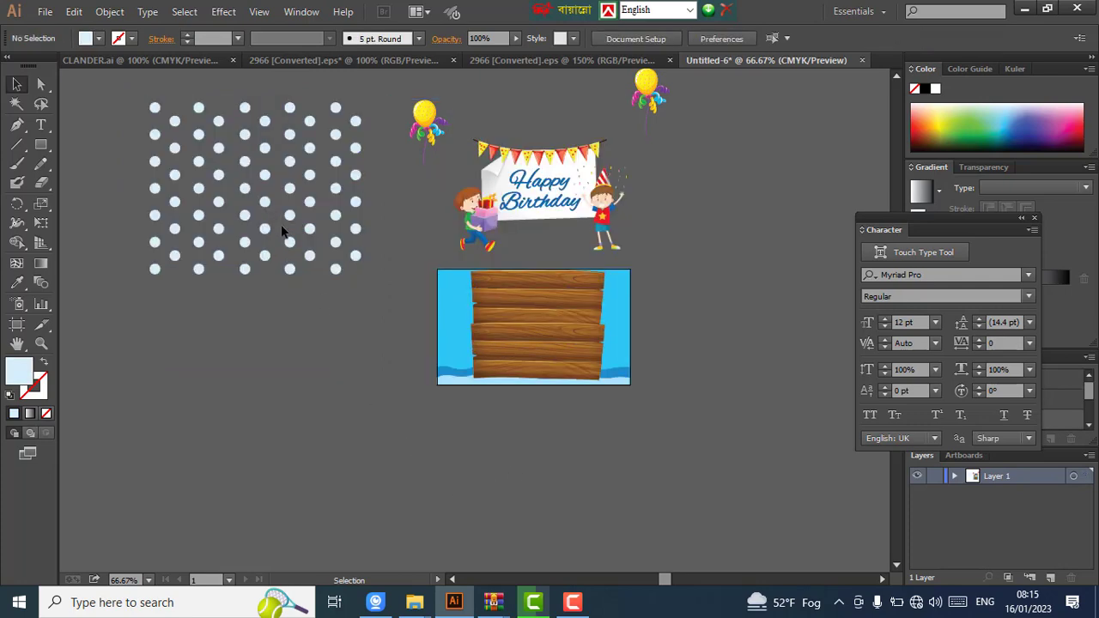
{"action": "left_click", "coordinate": [274, 204]}
{"action": "left_click_drag", "start_coordinate": [382, 253], "coordinate": [549, 387]}
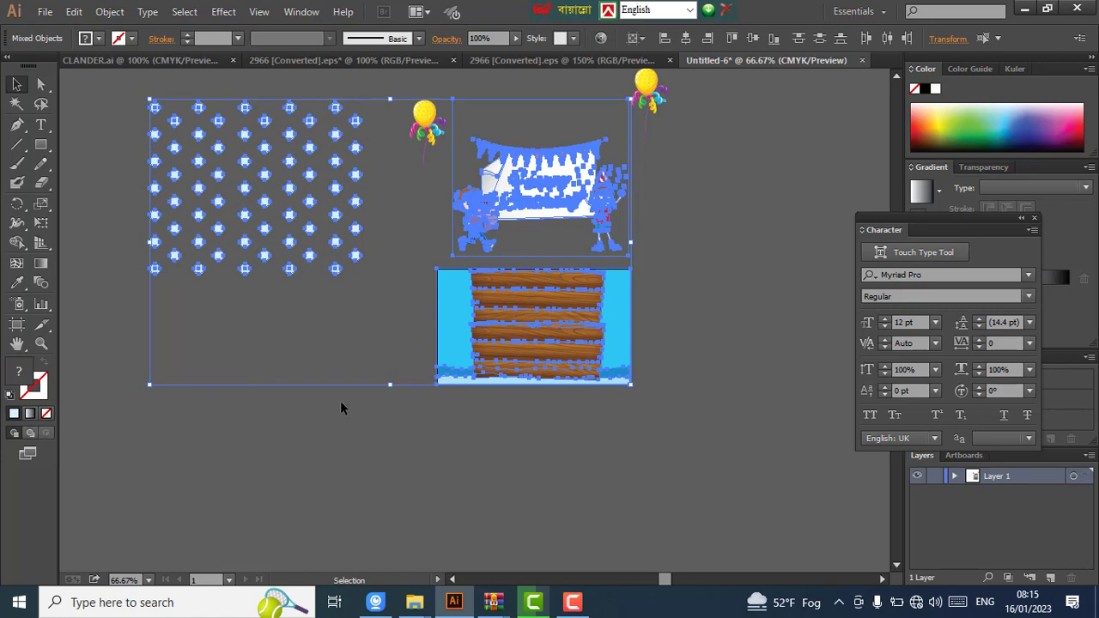
{"action": "left_click", "coordinate": [340, 400]}
- Move the polka-dot pattern over the card and scale it to fit the card area
{"action": "scroll", "coordinate": [328, 279], "scroll_direction": "up", "scroll_amount": 2}
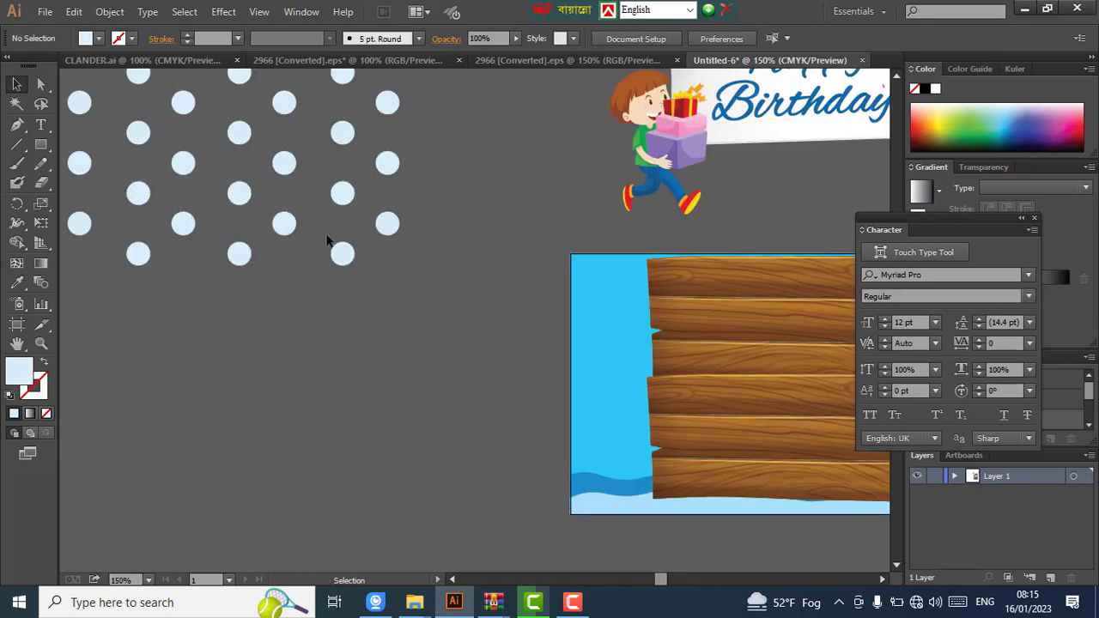
{"action": "left_click", "coordinate": [283, 225]}
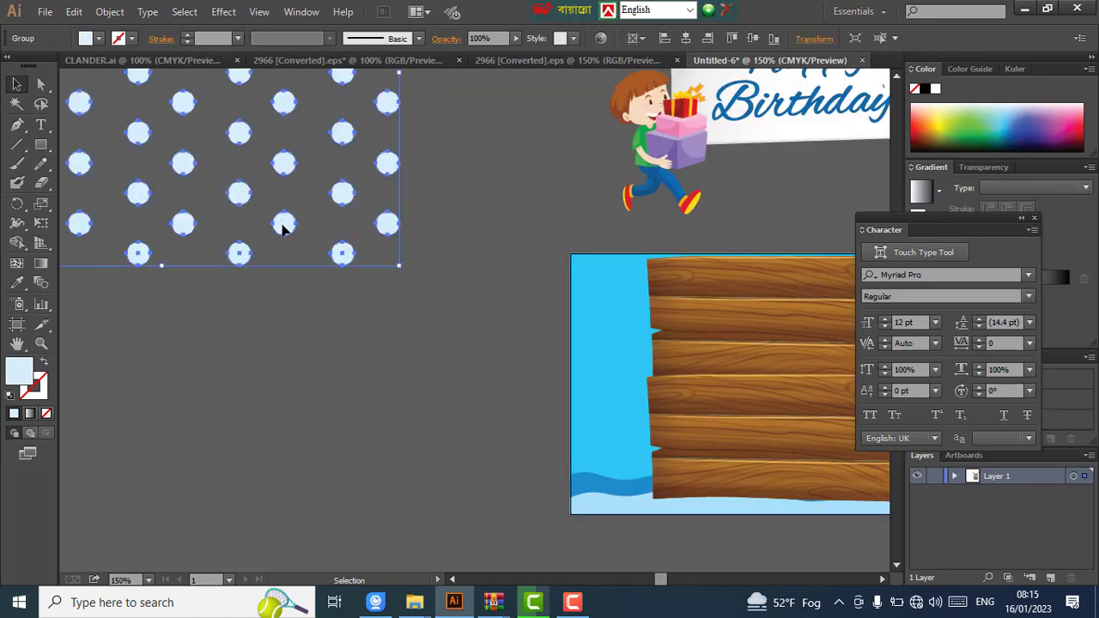
{"action": "left_click_drag", "start_coordinate": [284, 225], "coordinate": [702, 439]}
{"action": "scroll", "coordinate": [535, 356], "scroll_direction": "right", "scroll_amount": 2}
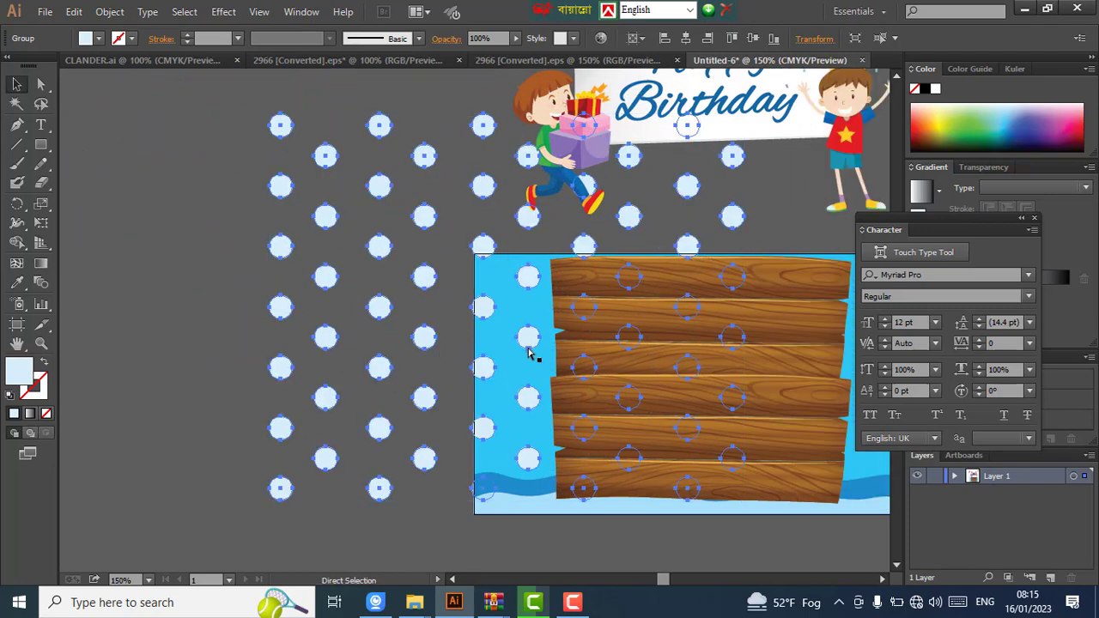
{"action": "scroll", "coordinate": [483, 350], "scroll_direction": "right", "scroll_amount": 4}
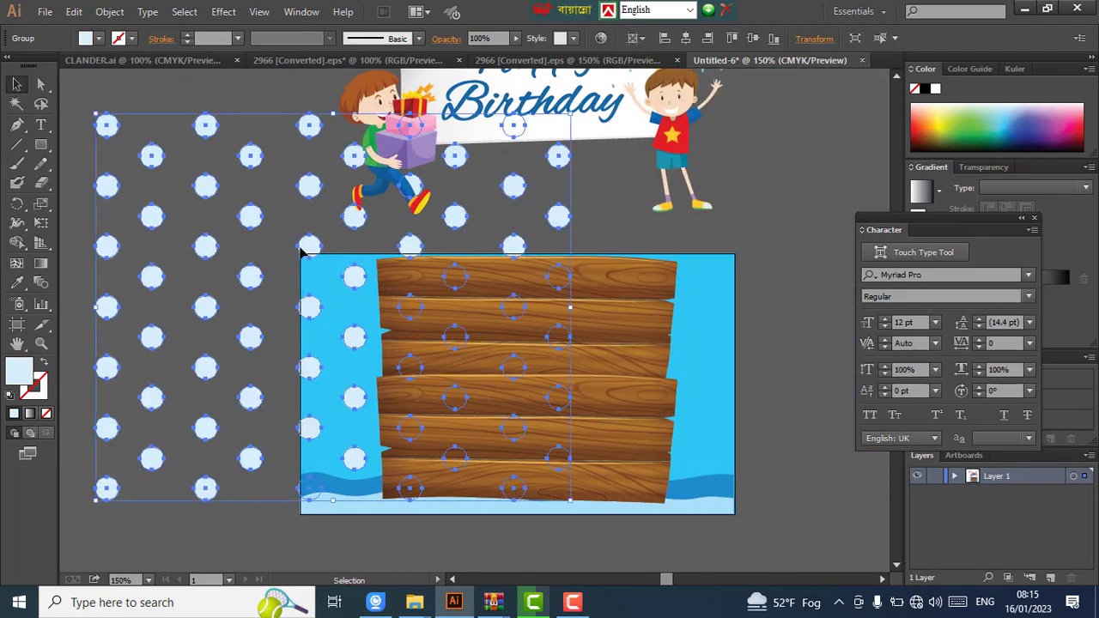
{"action": "left_click_drag", "start_coordinate": [248, 216], "coordinate": [464, 366]}
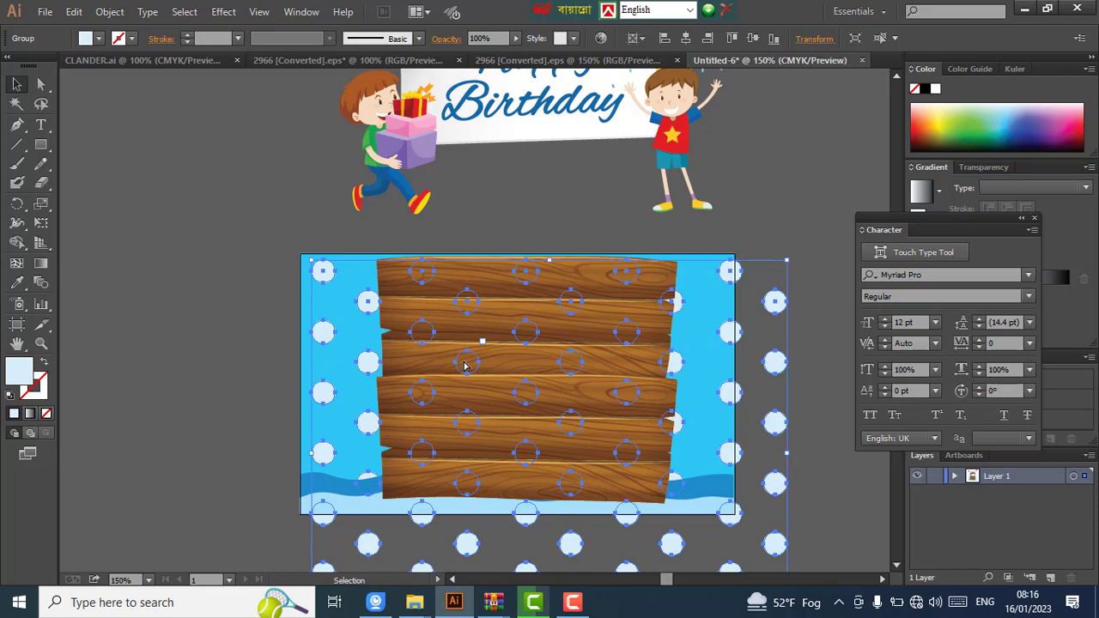
{"action": "key", "text": "Up"}
{"action": "key", "text": "Up"}
{"action": "key", "text": "Up"}
{"action": "key", "text": "Up"}
{"action": "key", "text": "Up"}
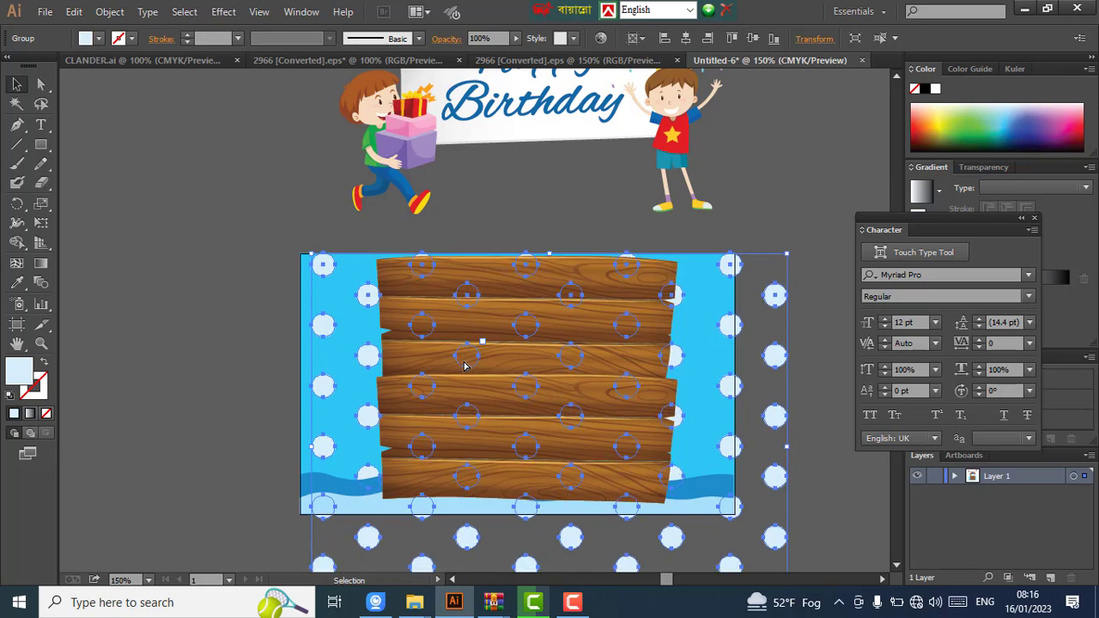
{"action": "key", "text": "Left"}
{"action": "key", "text": "Left"}
{"action": "key", "text": "Left"}
{"action": "key", "text": "Left"}
{"action": "key", "text": "Left"}
{"action": "key", "text": "Left"}
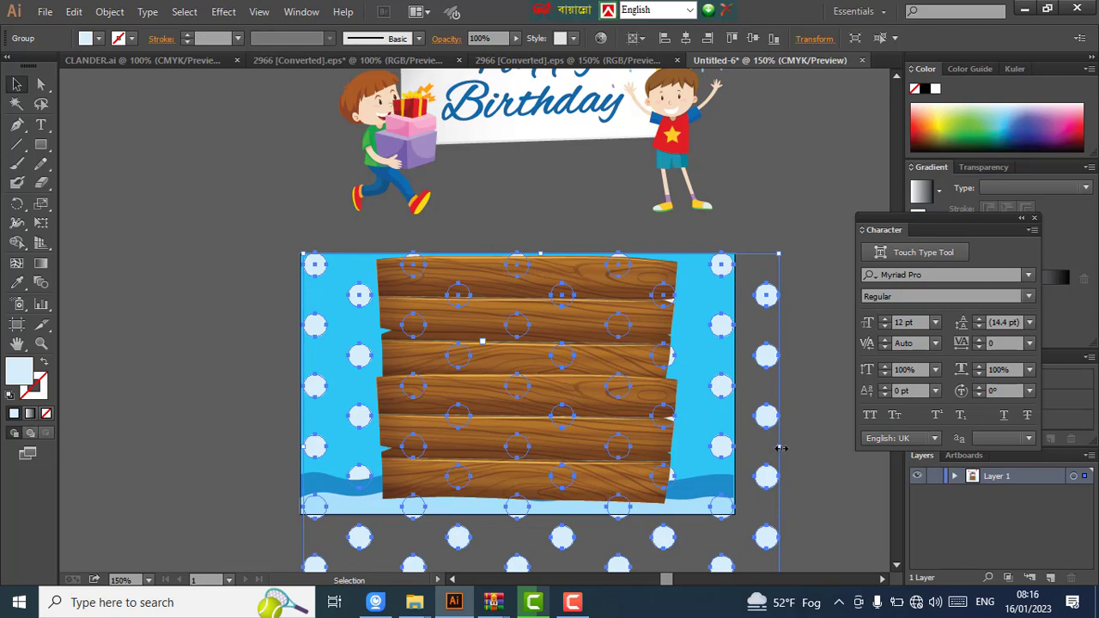
{"action": "left_click_drag", "start_coordinate": [781, 447], "coordinate": [725, 448]}
{"action": "scroll", "coordinate": [559, 495], "scroll_direction": "down", "scroll_amount": 3}
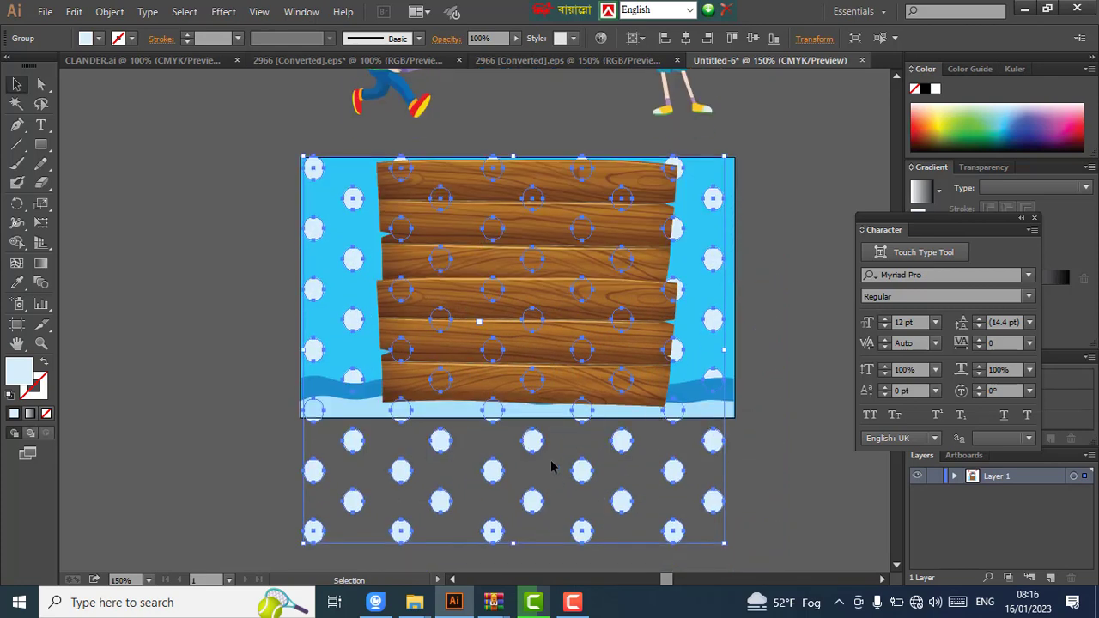
{"action": "scroll", "coordinate": [551, 467], "scroll_direction": "down", "scroll_amount": 2}
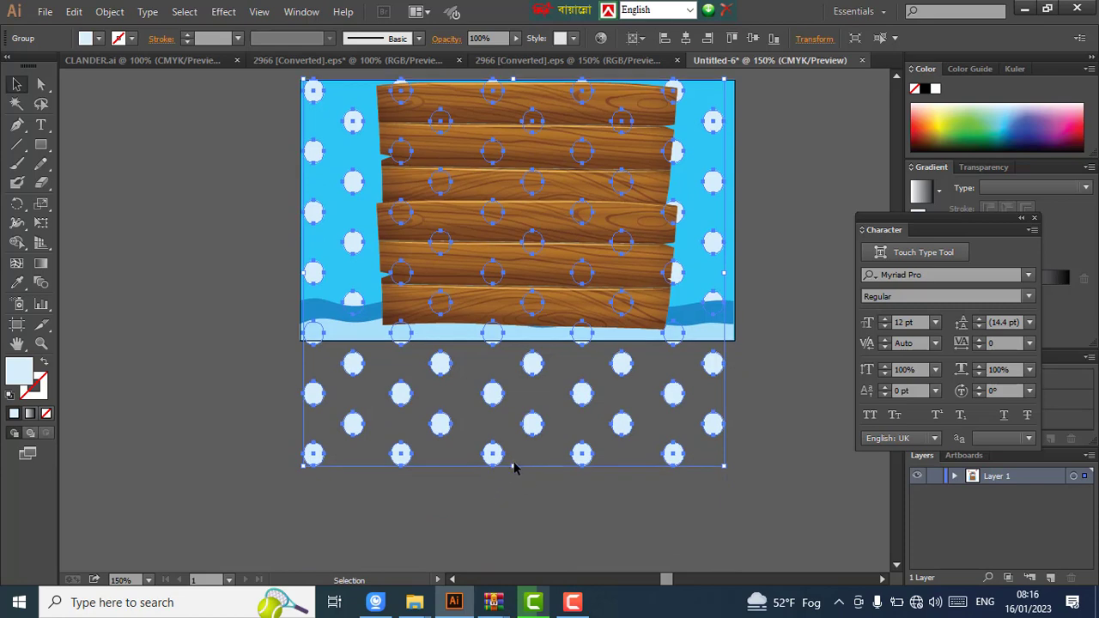
{"action": "left_click_drag", "start_coordinate": [515, 467], "coordinate": [522, 340]}
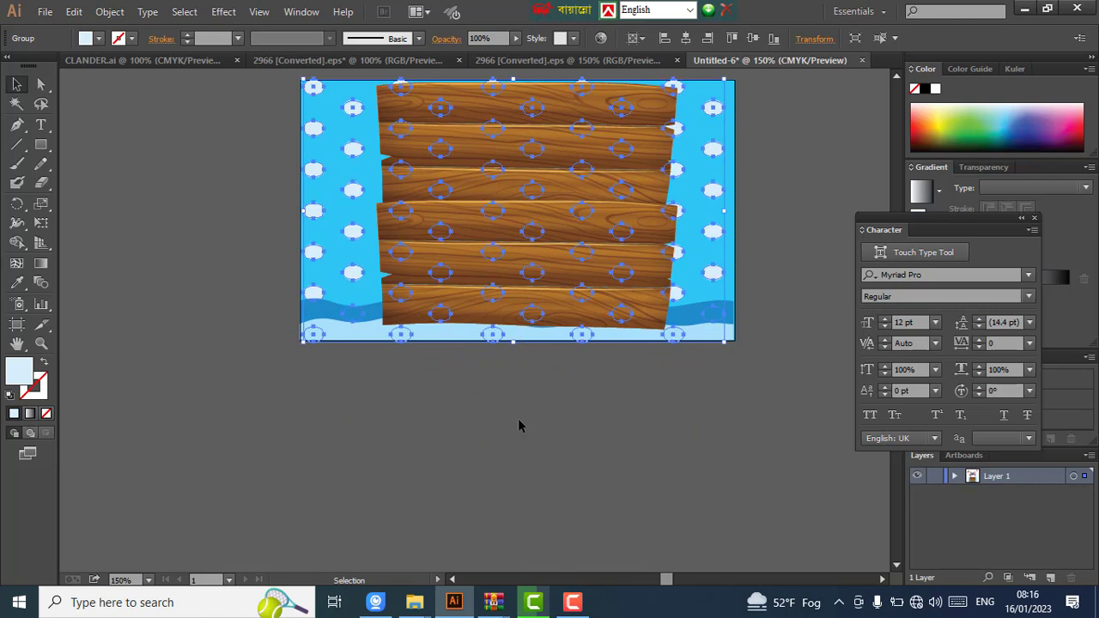
{"action": "left_click", "coordinate": [518, 418]}
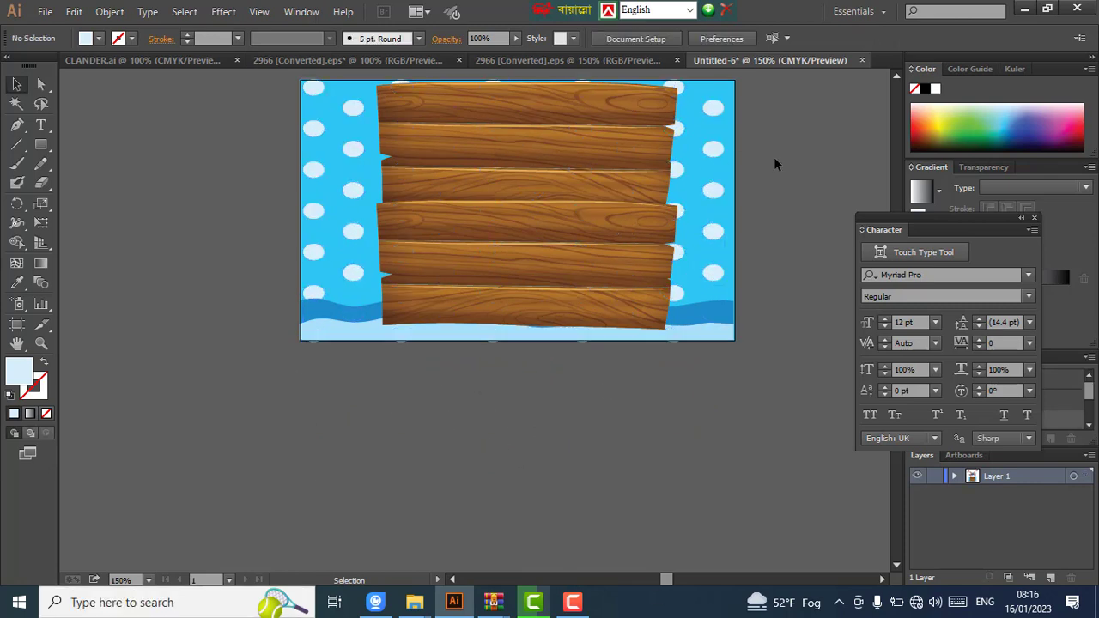
- Bring the dots and wooden board group to the front
{"action": "left_click", "coordinate": [710, 163]}
{"action": "right_click", "coordinate": [709, 158]}
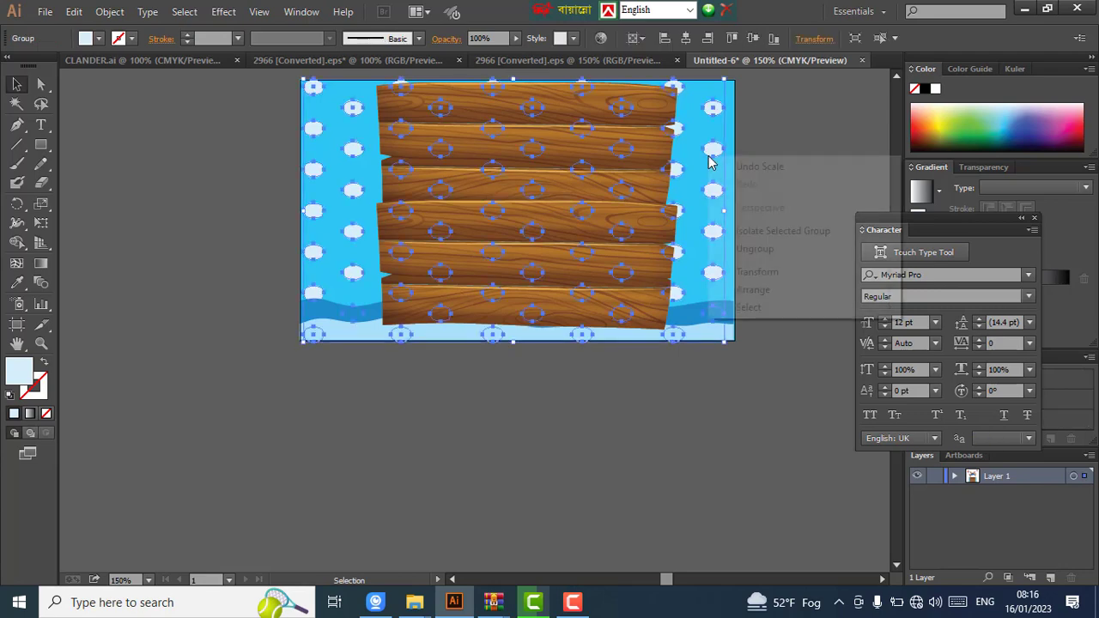
{"action": "mouse_move", "coordinate": [766, 298]}
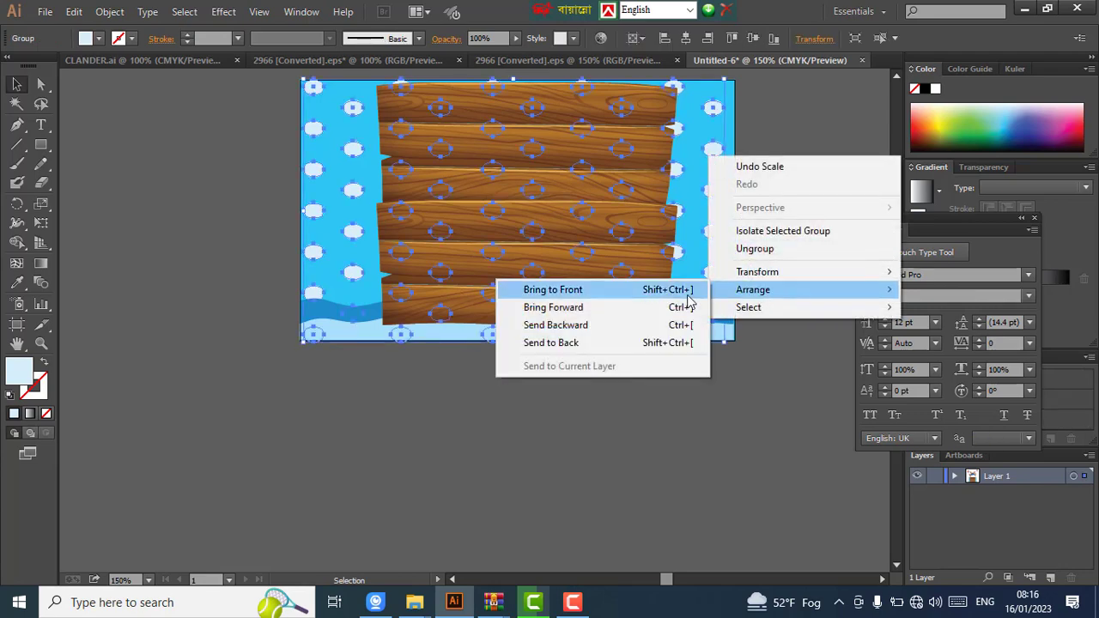
{"action": "left_click", "coordinate": [652, 292]}
{"action": "left_click", "coordinate": [466, 383]}
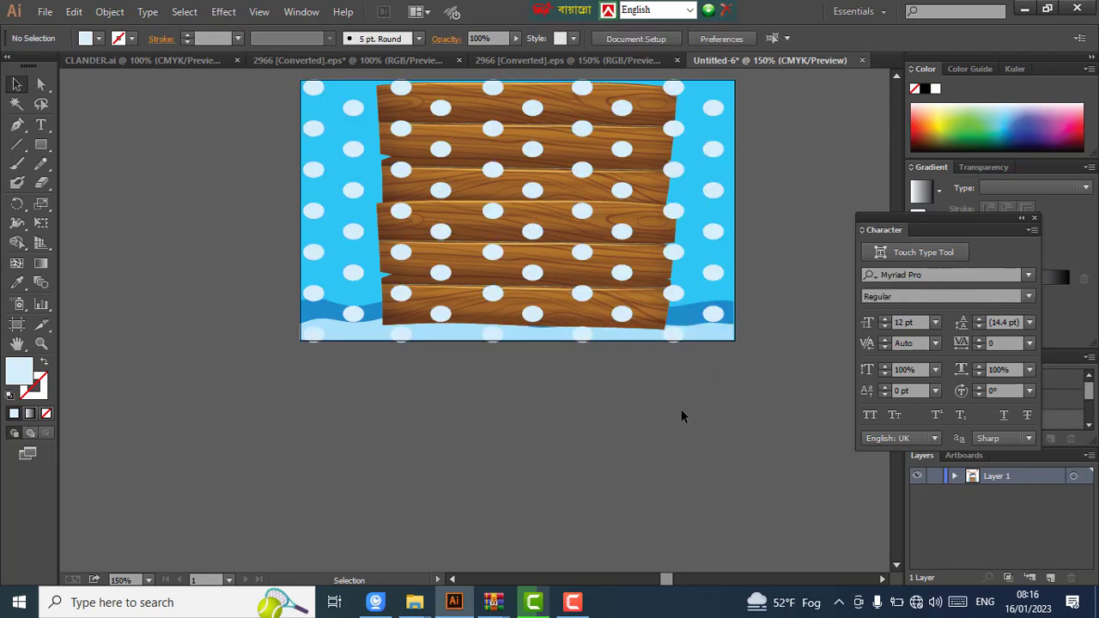
- Zoom out and drag the Happy Birthday banner with the two kids down onto the wooden board
{"action": "key", "text": "ctrl+minus"}
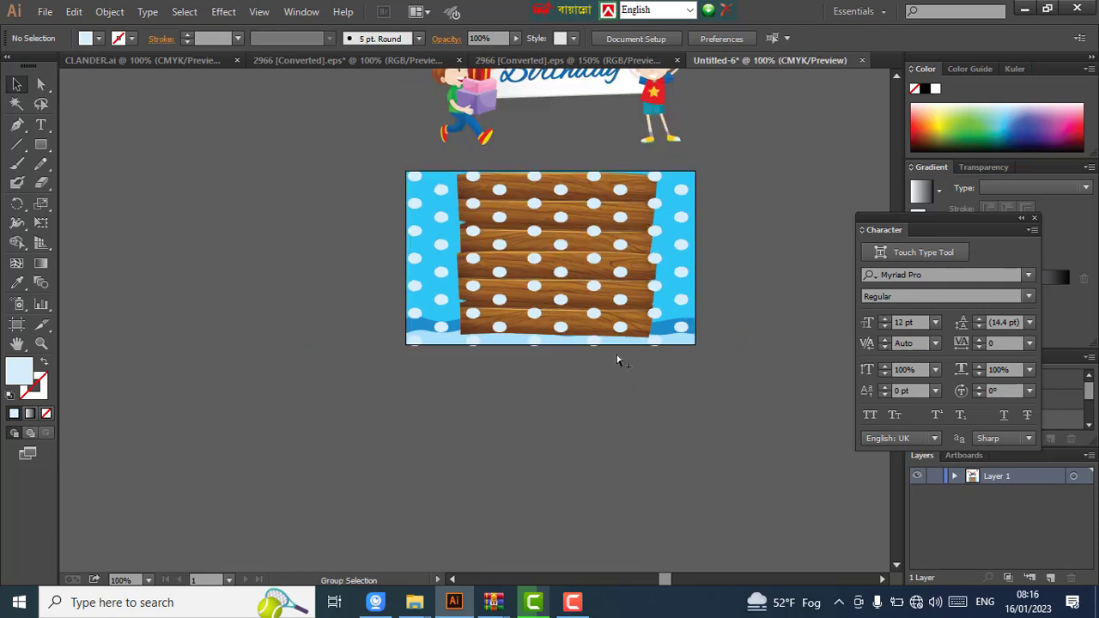
{"action": "left_click", "coordinate": [558, 112]}
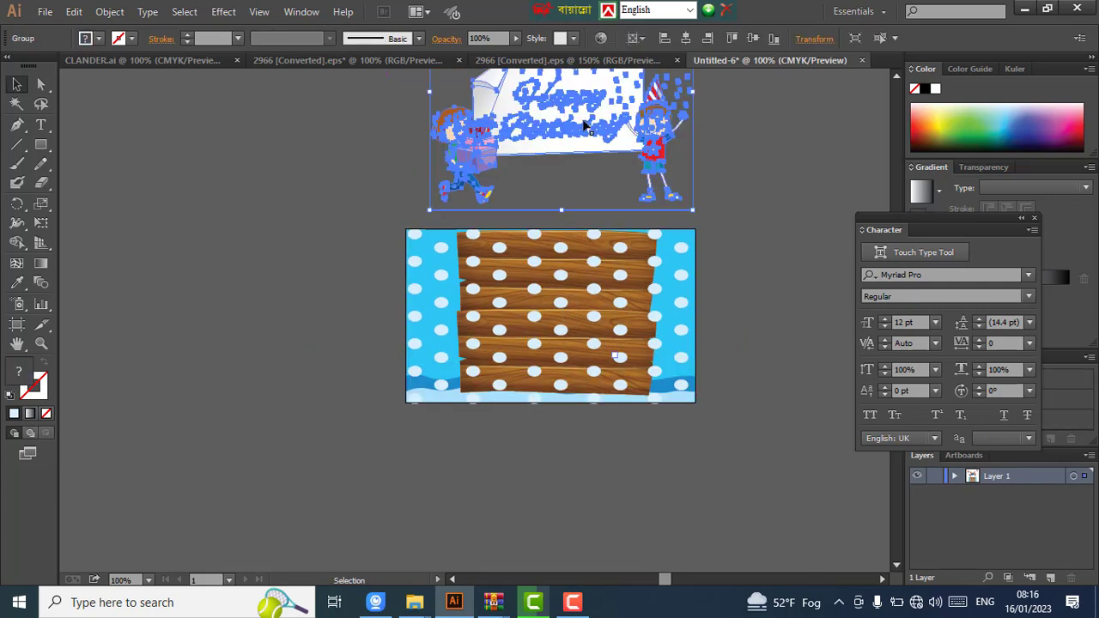
{"action": "scroll", "coordinate": [588, 129], "scroll_direction": "up", "scroll_amount": 1}
{"action": "left_click_drag", "start_coordinate": [580, 142], "coordinate": [564, 304]}
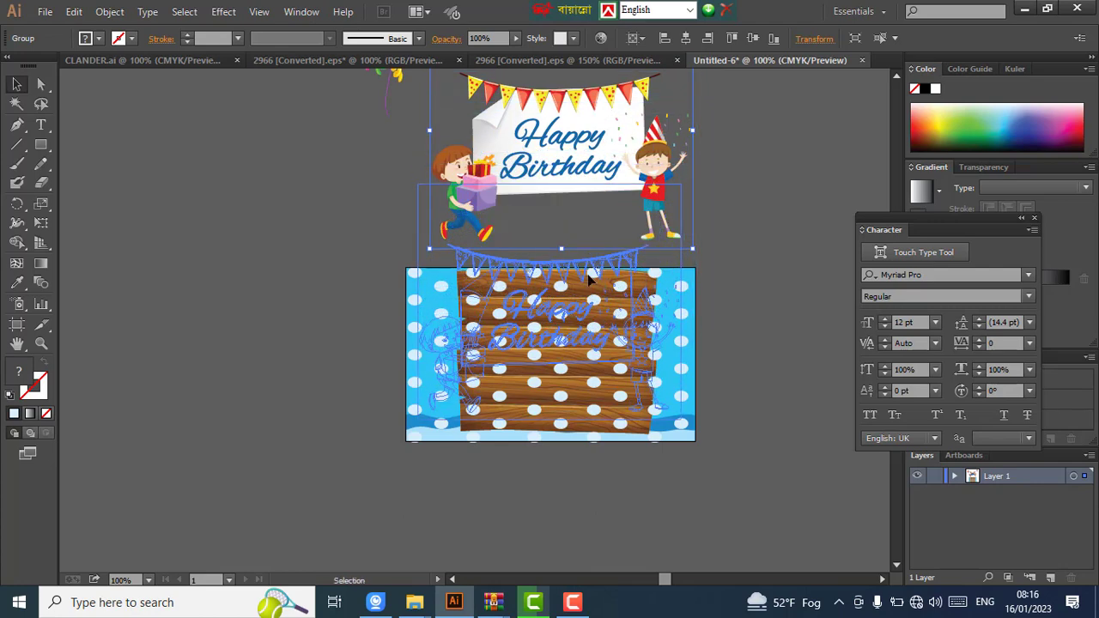
{"action": "scroll", "coordinate": [593, 280], "scroll_direction": "down", "scroll_amount": 2}
{"action": "scroll", "coordinate": [592, 258], "scroll_direction": "down", "scroll_amount": 1}
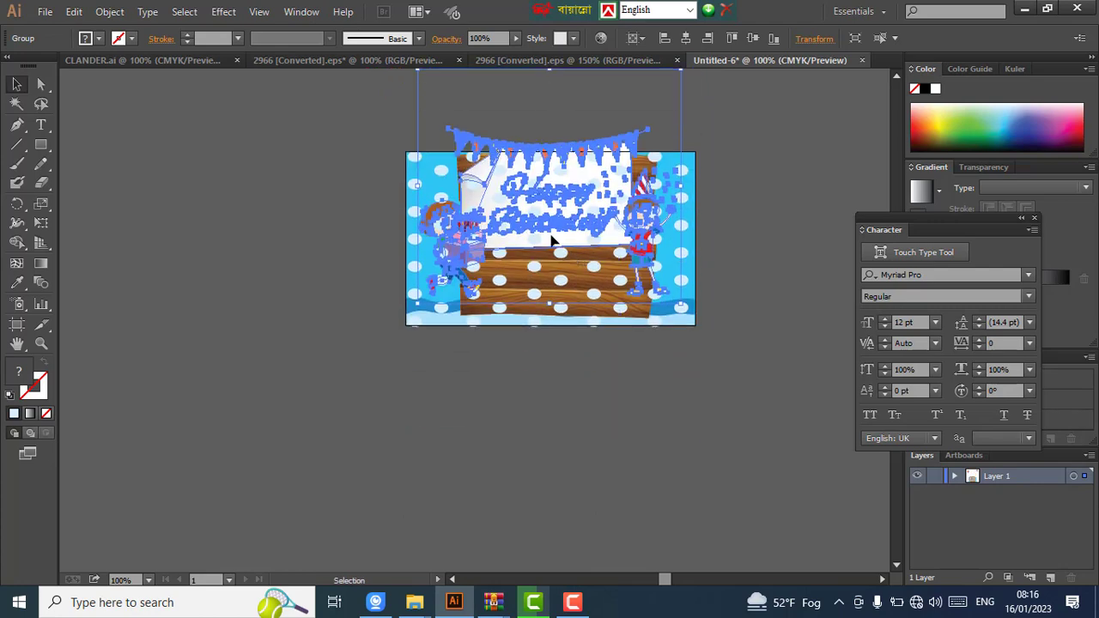
{"action": "right_click", "coordinate": [546, 225]}
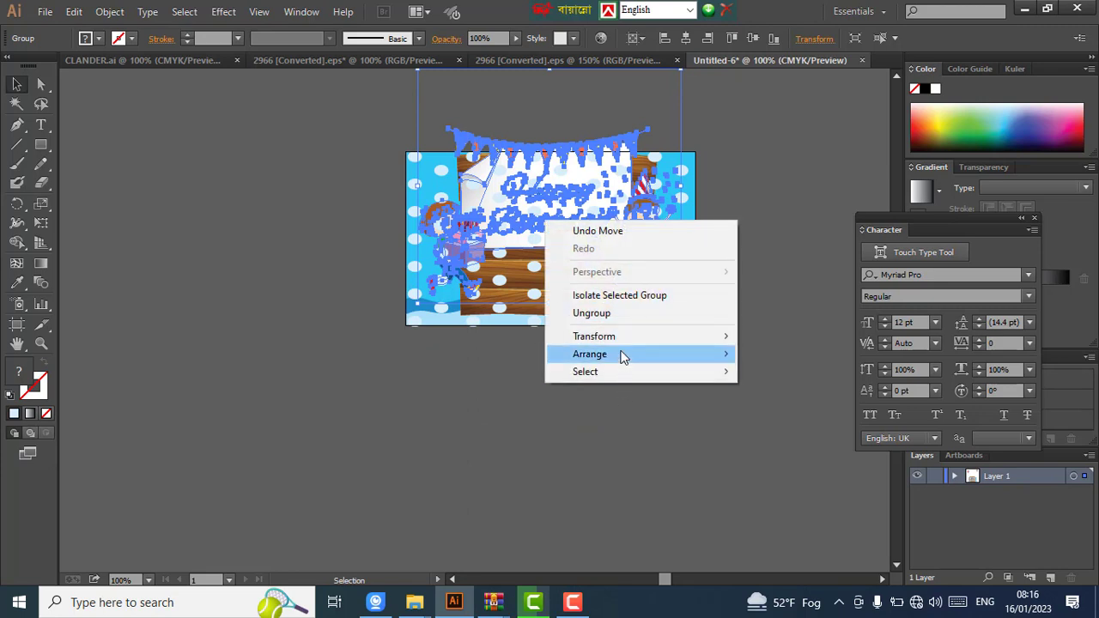
- Bring the banner group to the front, nudge it down slightly, and zoom in to 200%
{"action": "mouse_move", "coordinate": [621, 353]}
{"action": "left_click", "coordinate": [770, 354]}
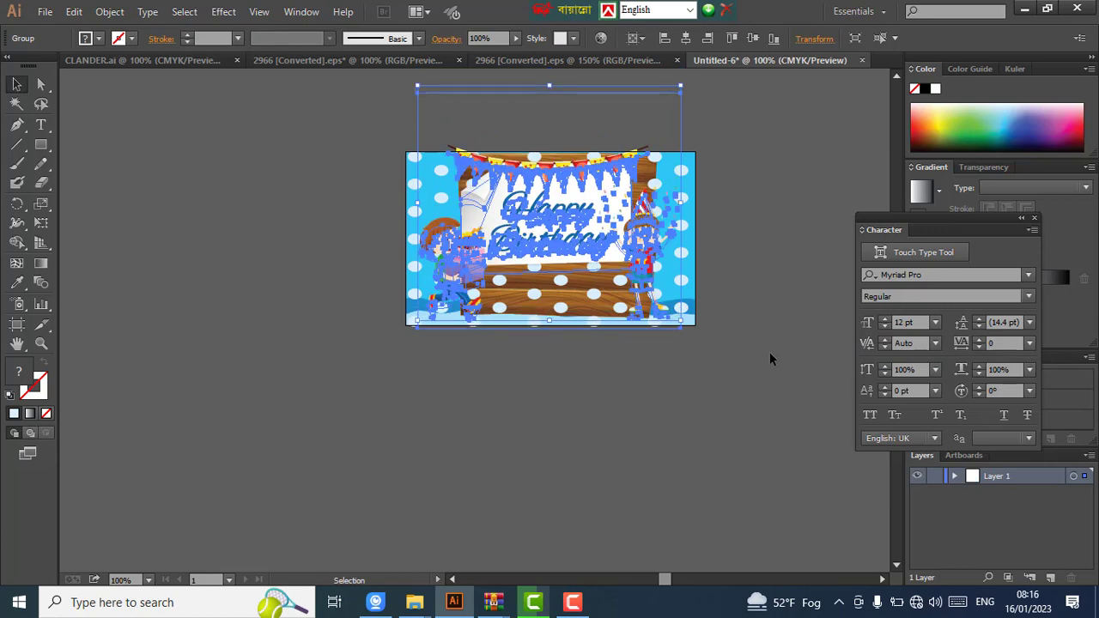
{"action": "key", "text": "Down"}
{"action": "key", "text": "Down"}
{"action": "key", "text": "Down"}
{"action": "key", "text": "Down"}
{"action": "key", "text": "Down"}
{"action": "key", "text": "Down"}
{"action": "key", "text": "Down"}
{"action": "key", "text": "Down"}
{"action": "key", "text": "Down"}
{"action": "key", "text": "Down"}
{"action": "key", "text": "Down"}
{"action": "key", "text": "Down"}
{"action": "key", "text": "Down"}
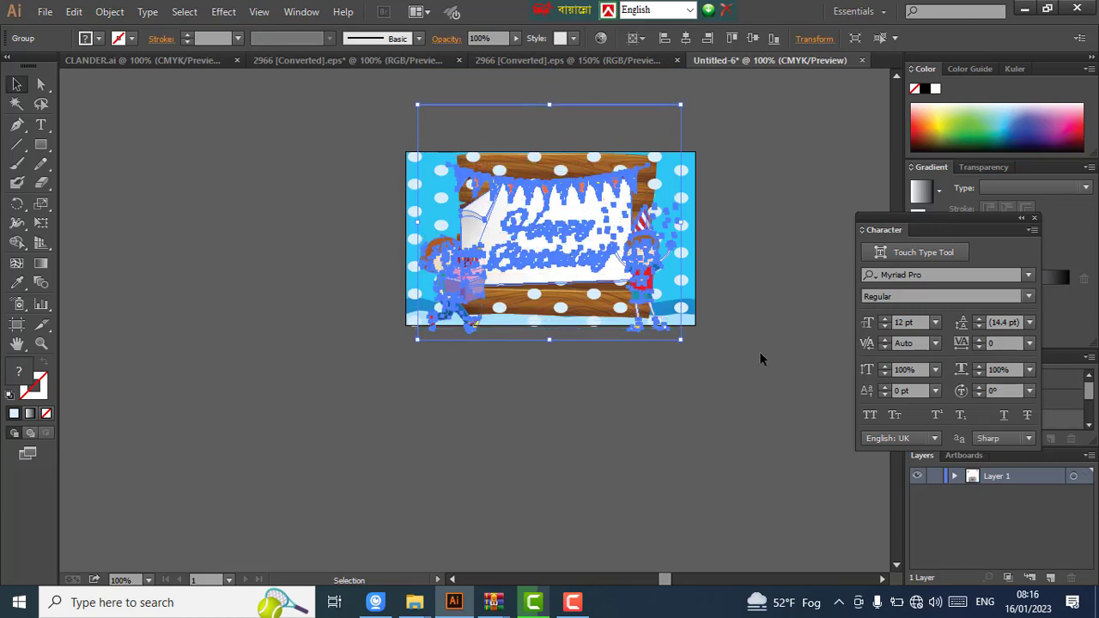
{"action": "left_click", "coordinate": [756, 348]}
{"action": "scroll", "coordinate": [705, 324], "scroll_direction": "up", "scroll_amount": 1}
{"action": "scroll", "coordinate": [708, 331], "scroll_direction": "up", "scroll_amount": 1}
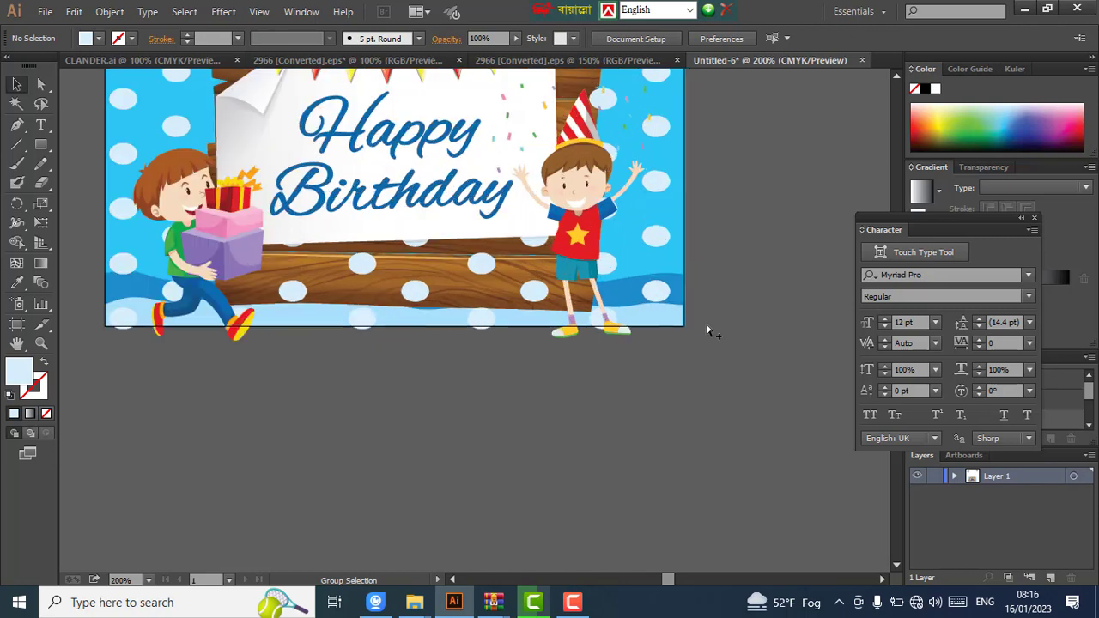
- Bring the blue wave strip to the front
{"action": "right_click", "coordinate": [648, 311]}
{"action": "mouse_move", "coordinate": [715, 448]}
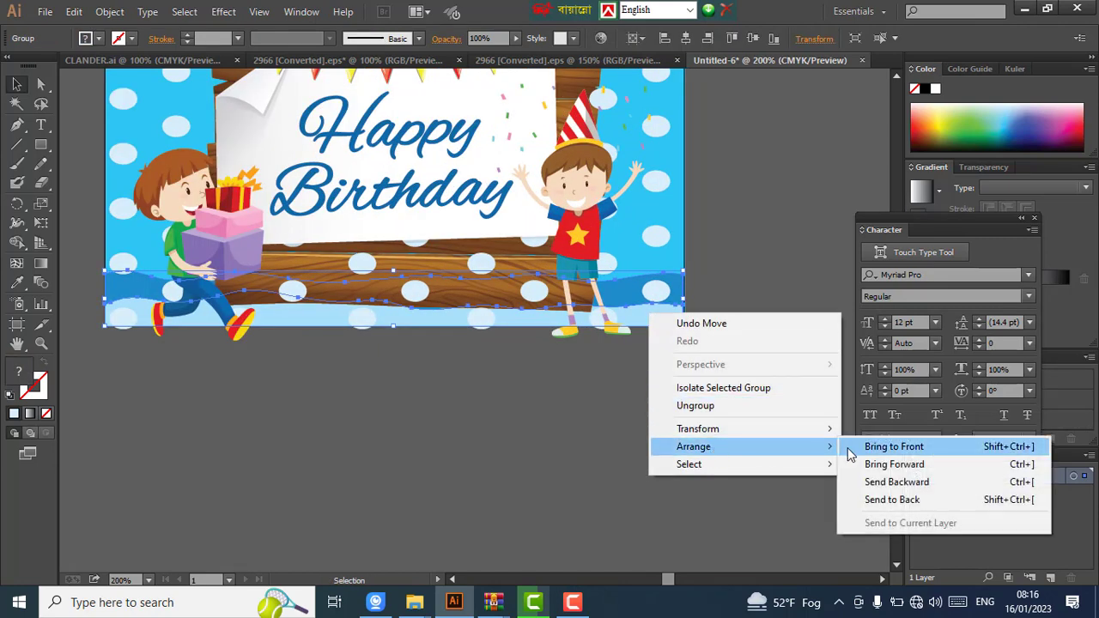
{"action": "left_click", "coordinate": [852, 445]}
{"action": "left_click", "coordinate": [770, 409]}
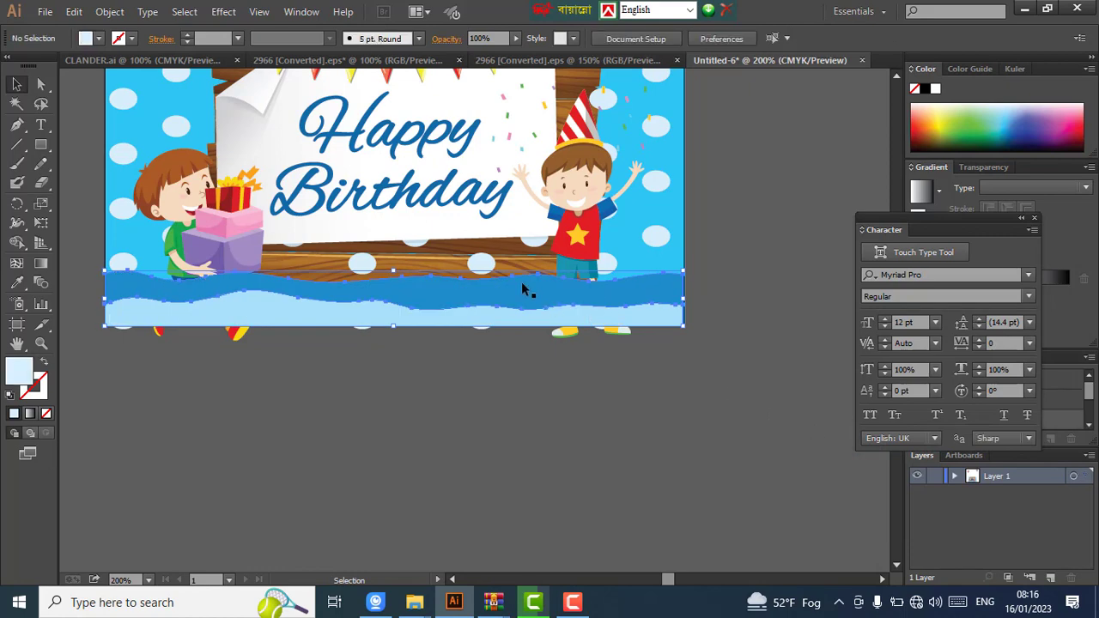
- Shift the banner group right and shorten it vertically so the kids stand just above the waves
{"action": "left_click", "coordinate": [606, 339]}
{"action": "left_click_drag", "start_coordinate": [294, 348], "coordinate": [352, 357]}
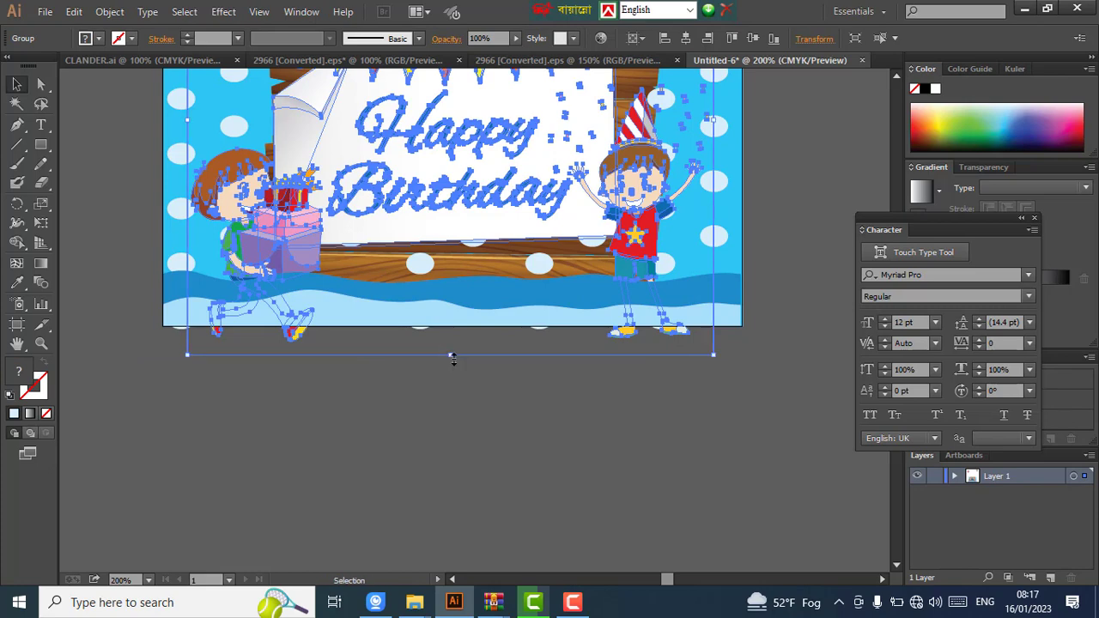
{"action": "left_click_drag", "start_coordinate": [452, 359], "coordinate": [445, 253]}
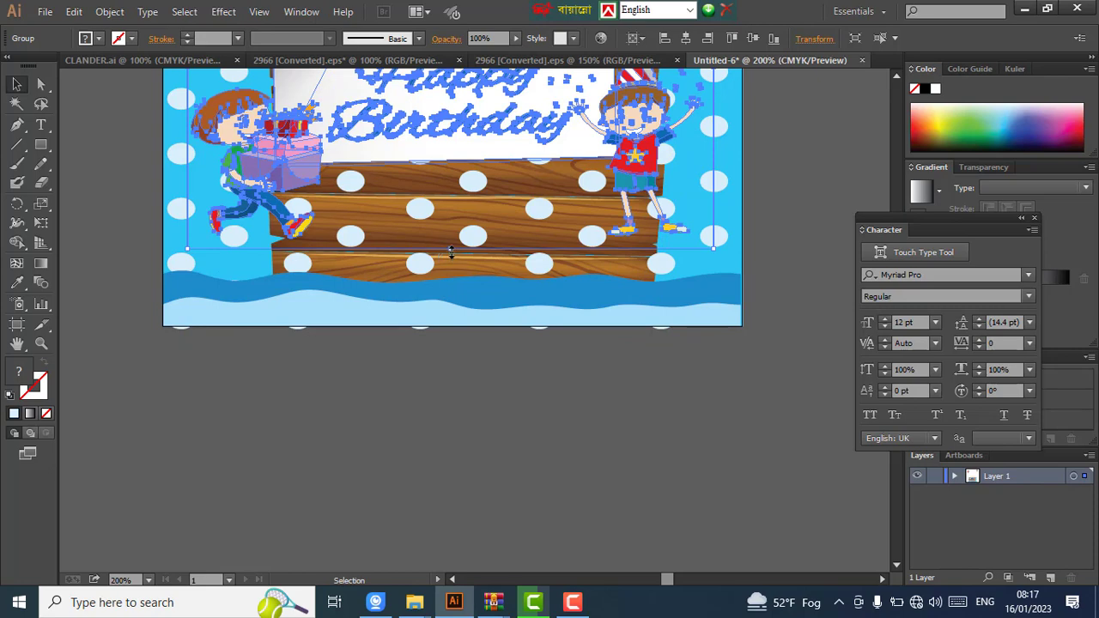
{"action": "left_click_drag", "start_coordinate": [450, 250], "coordinate": [452, 288]}
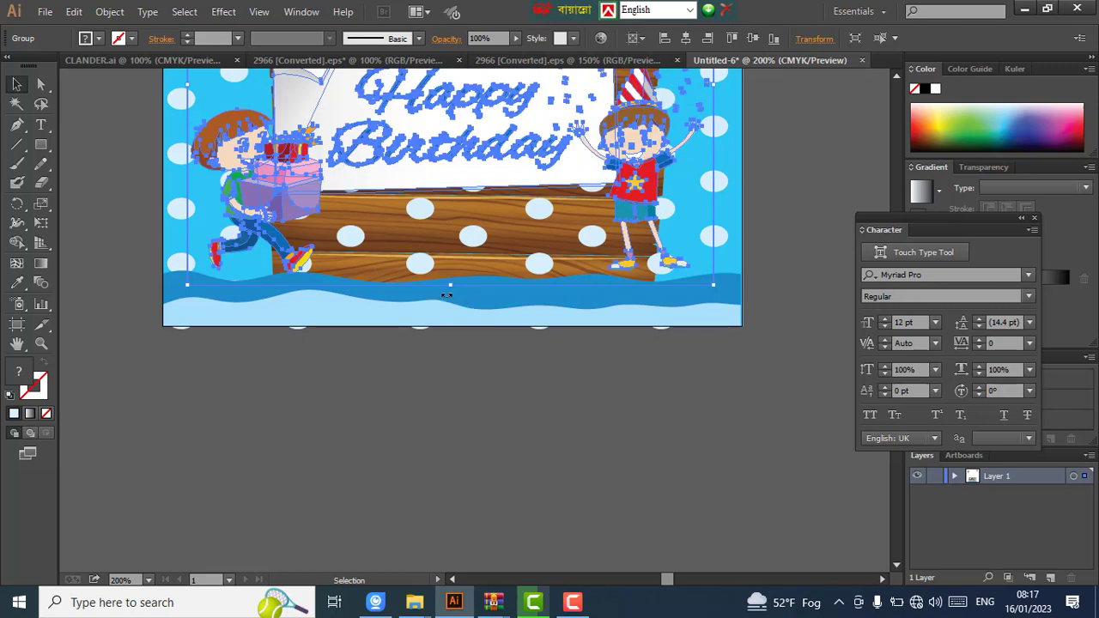
{"action": "left_click", "coordinate": [478, 395]}
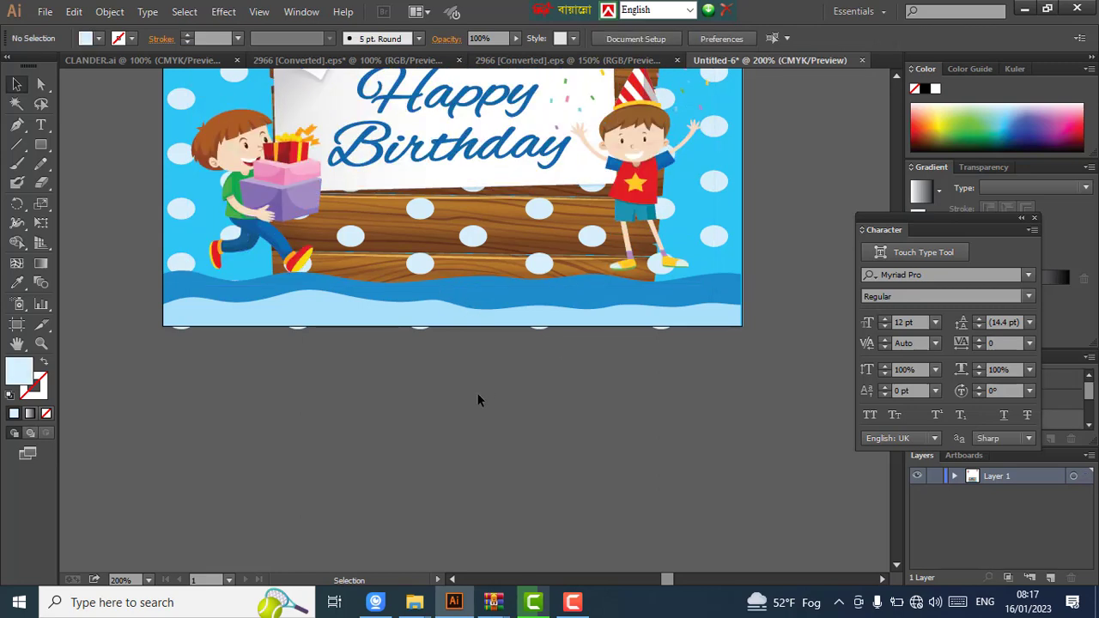
{"action": "scroll", "coordinate": [478, 393], "scroll_direction": "up", "scroll_amount": 4}
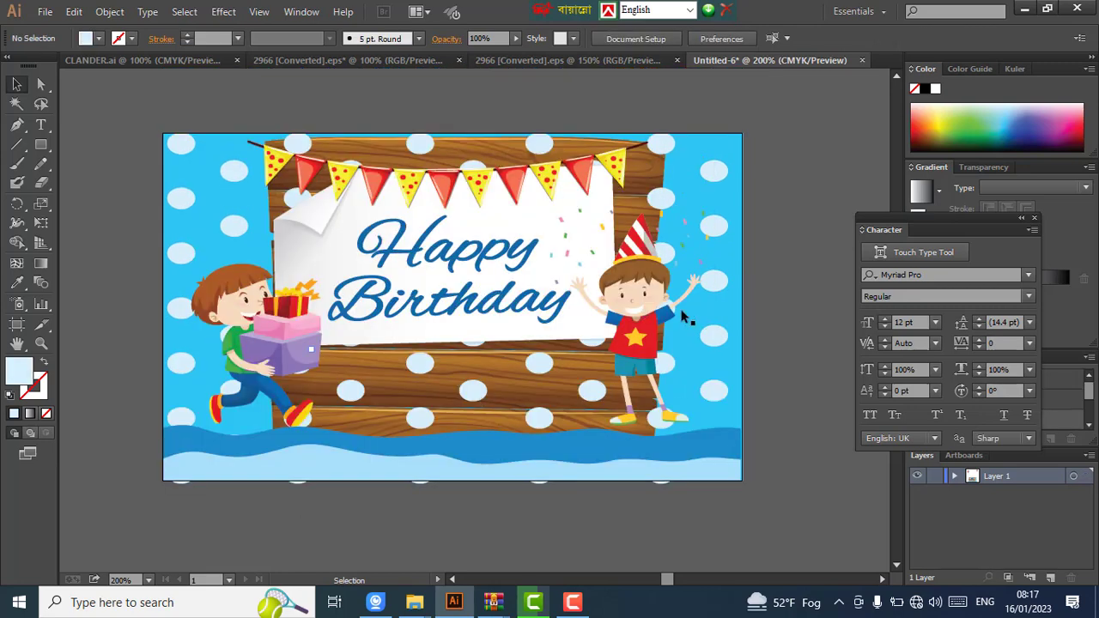
{"action": "left_click", "coordinate": [508, 240]}
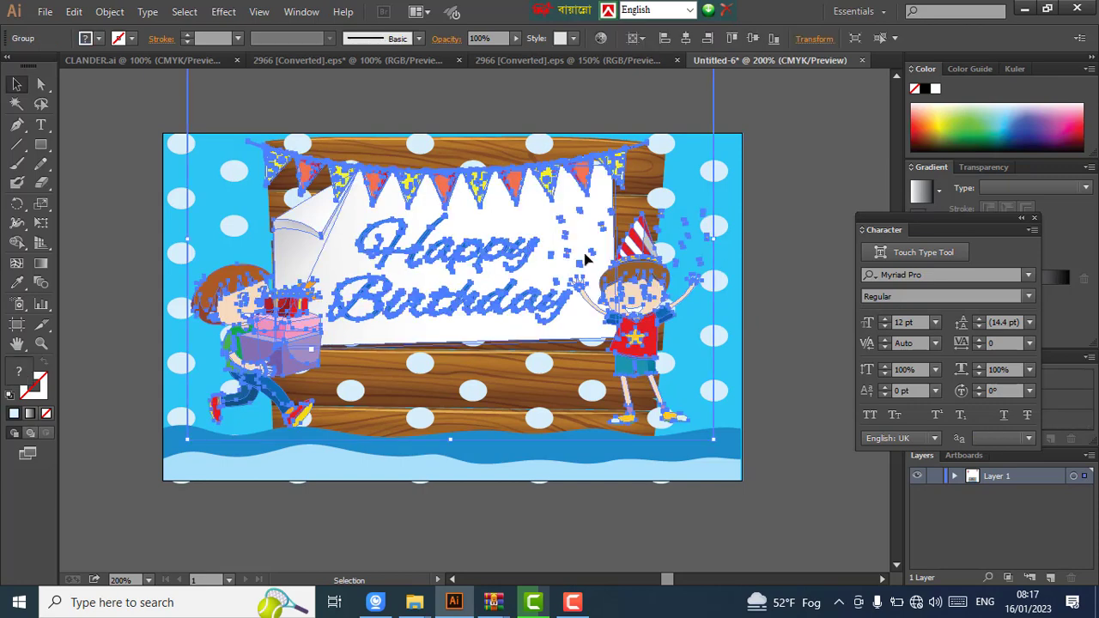
{"action": "scroll", "coordinate": [592, 209], "scroll_direction": "up", "scroll_amount": 5}
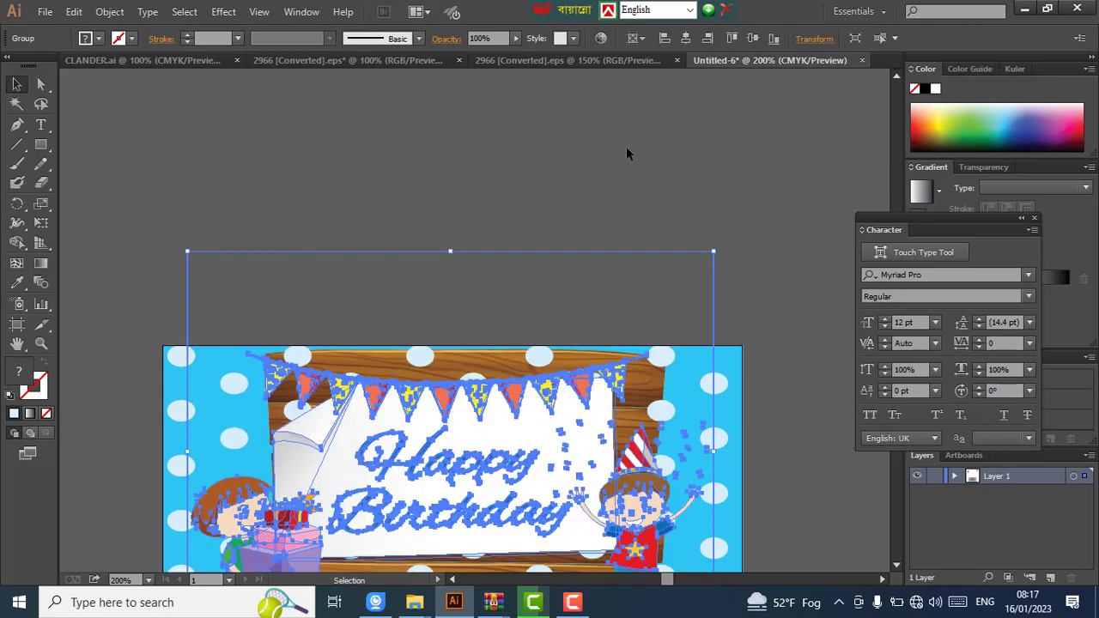
{"action": "left_click", "coordinate": [449, 262]}
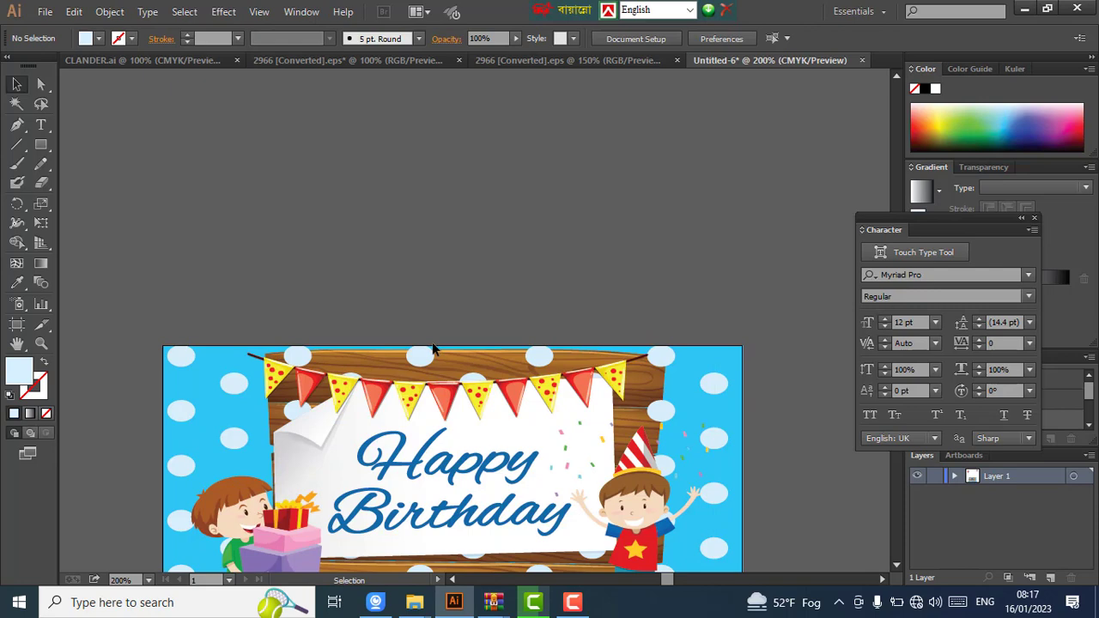
{"action": "left_click", "coordinate": [440, 425]}
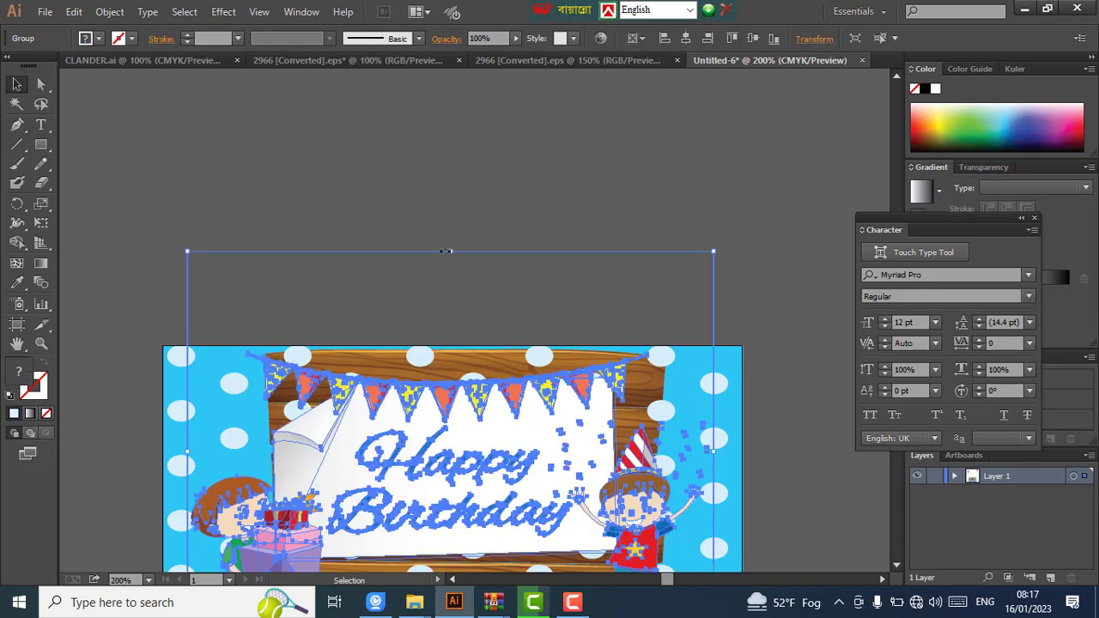
{"action": "left_click_drag", "start_coordinate": [445, 251], "coordinate": [453, 300]}
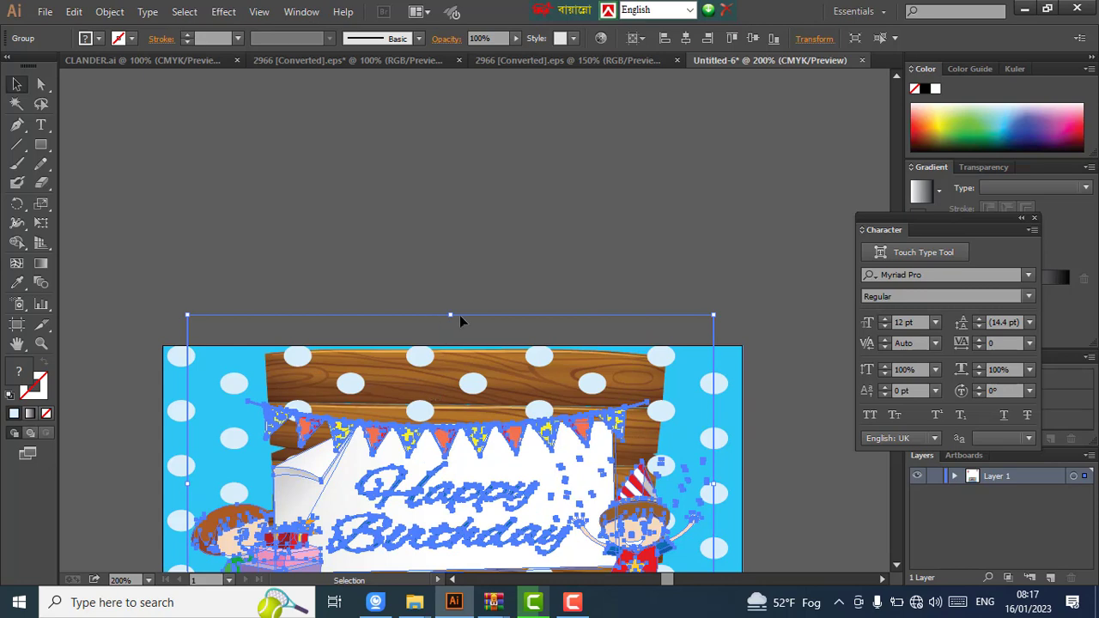
{"action": "left_click_drag", "start_coordinate": [450, 316], "coordinate": [450, 265]}
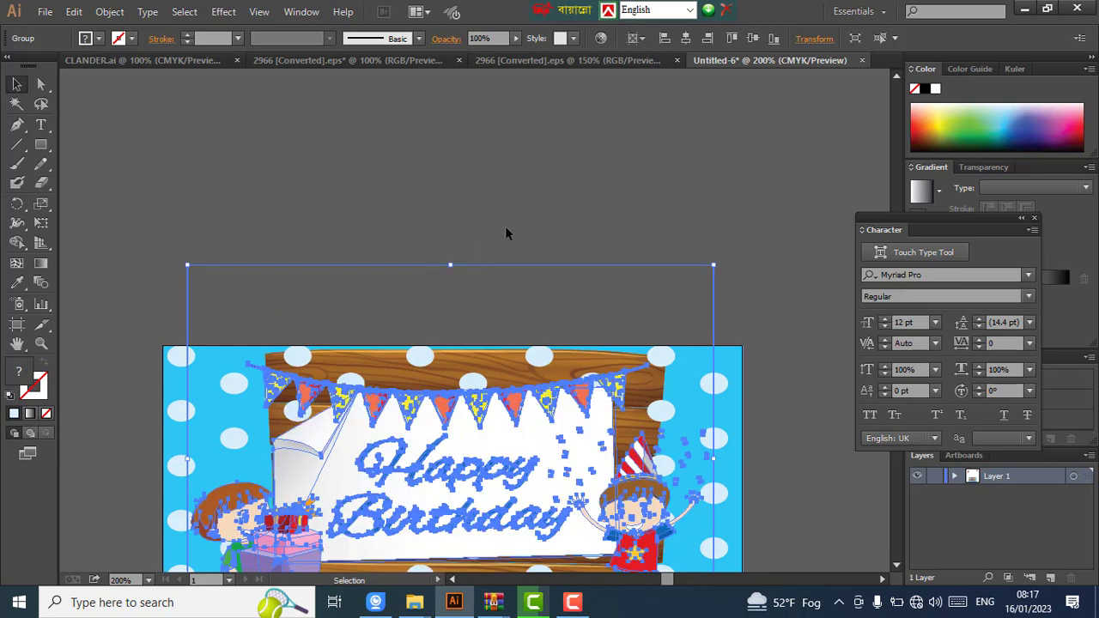
{"action": "key", "text": "ctrl+z"}
{"action": "key", "text": "ctrl+minus"}
{"action": "scroll", "coordinate": [508, 233], "scroll_direction": "down", "scroll_amount": 1}
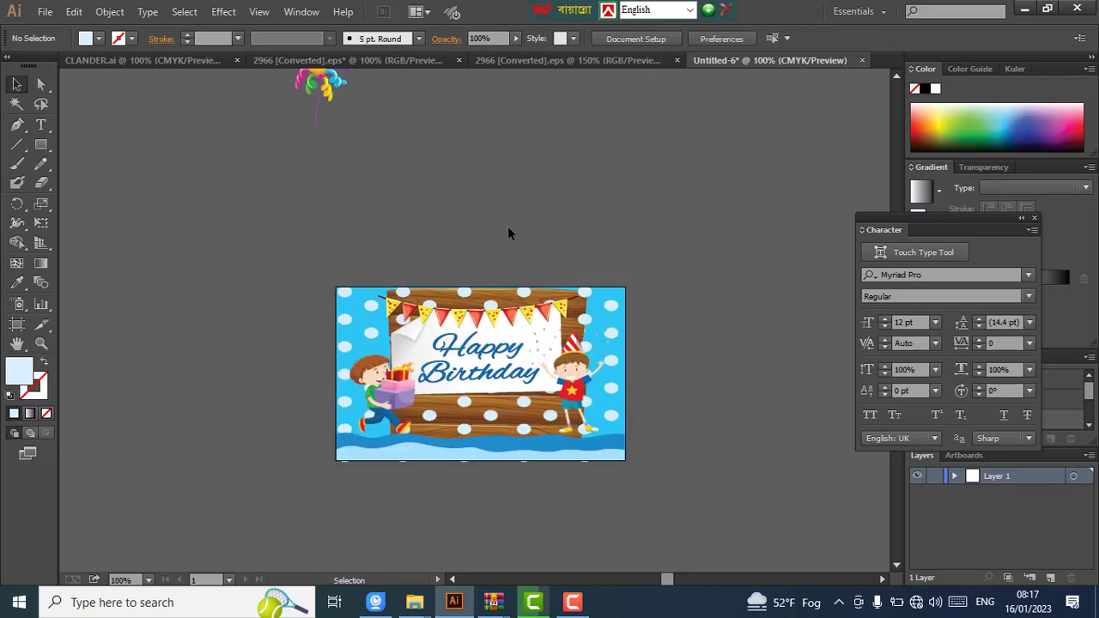
- Drag the yellow balloon bunch from above the card onto the card's top-left corner
{"action": "scroll", "coordinate": [498, 221], "scroll_direction": "up", "scroll_amount": 3}
{"action": "left_click", "coordinate": [322, 181]}
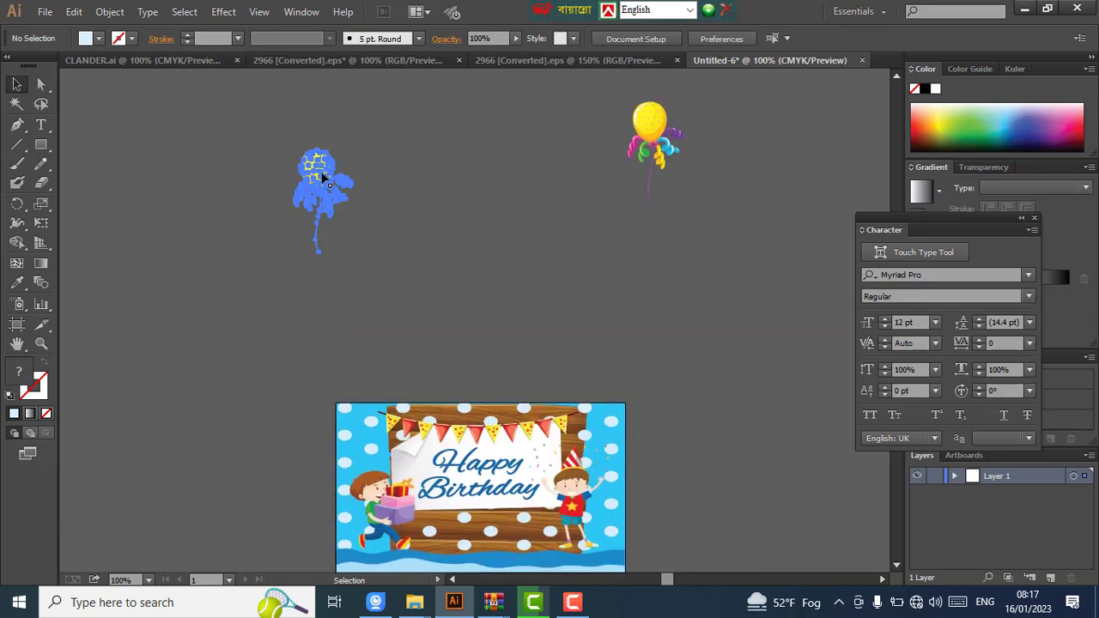
{"action": "scroll", "coordinate": [325, 128], "scroll_direction": "down", "scroll_amount": 2}
{"action": "left_click_drag", "start_coordinate": [319, 101], "coordinate": [360, 348]}
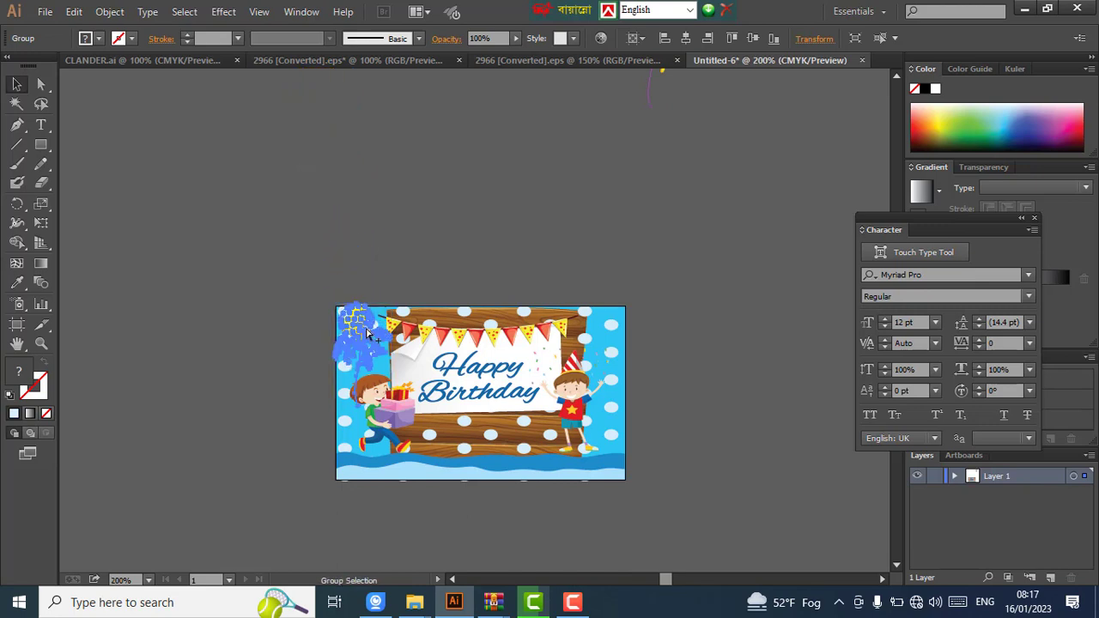
- Nudge the balloon bunch up and right so it floats just above the boy, then deselect
{"action": "scroll", "coordinate": [364, 340], "scroll_direction": "up", "scroll_amount": 2}
{"action": "scroll", "coordinate": [367, 334], "scroll_direction": "up", "scroll_amount": 1}
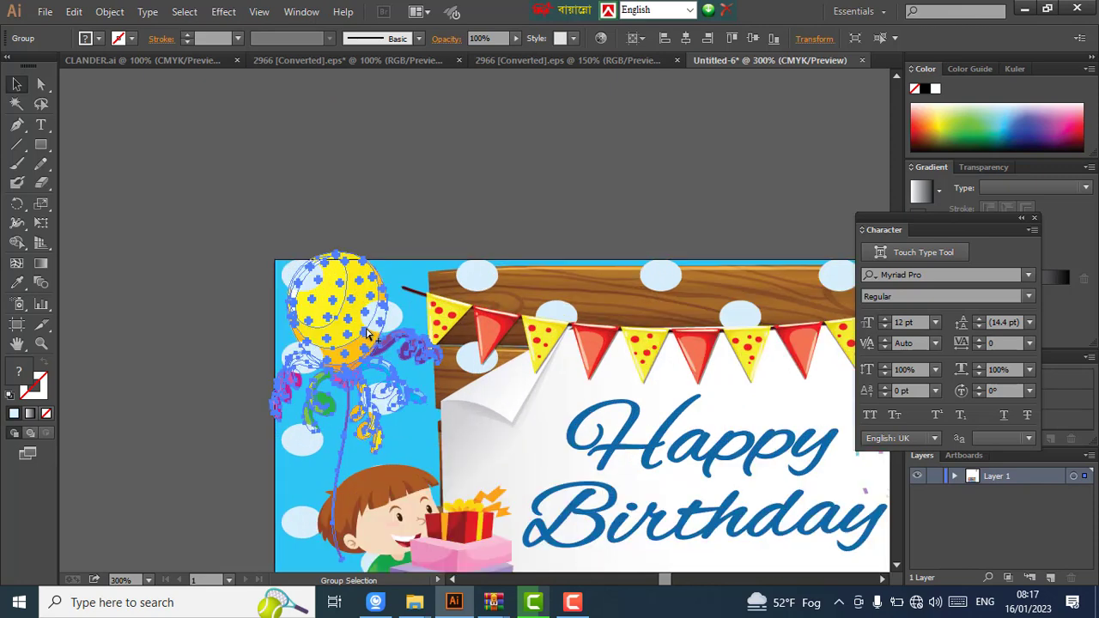
{"action": "scroll", "coordinate": [352, 292], "scroll_direction": "down", "scroll_amount": 2}
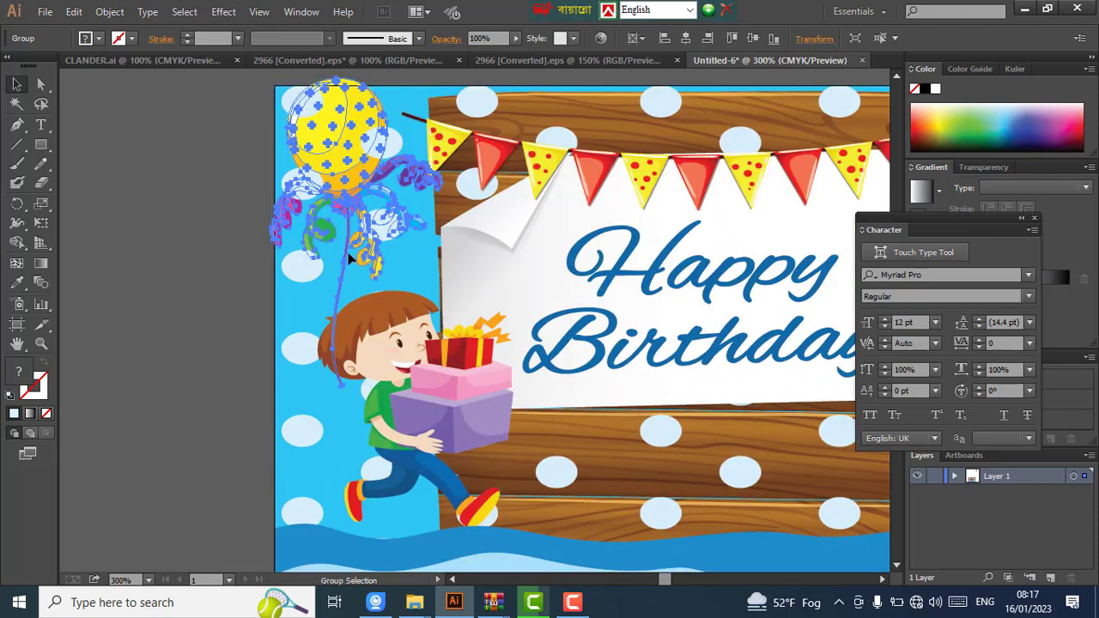
{"action": "key", "text": "Down"}
{"action": "key", "text": "Down"}
{"action": "key", "text": "Down"}
{"action": "key", "text": "Down"}
{"action": "key", "text": "Down"}
{"action": "key", "text": "Down"}
{"action": "key", "text": "Down"}
{"action": "key", "text": "Down"}
{"action": "key", "text": "Down"}
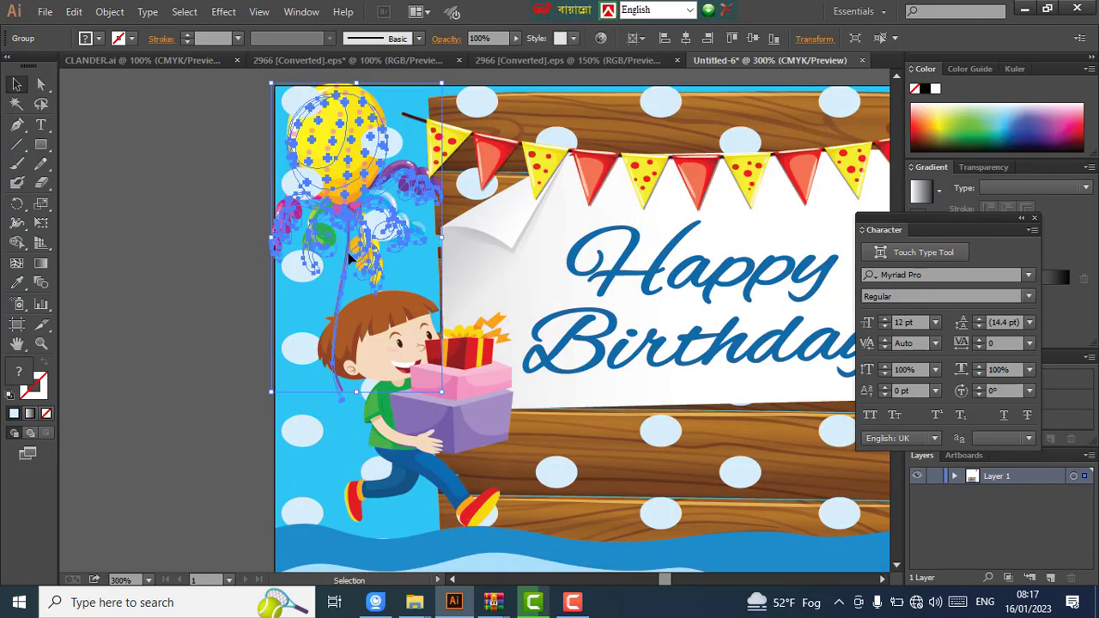
{"action": "key", "text": "Up"}
{"action": "key", "text": "Up"}
{"action": "key", "text": "Up"}
{"action": "key", "text": "Up"}
{"action": "key", "text": "Up"}
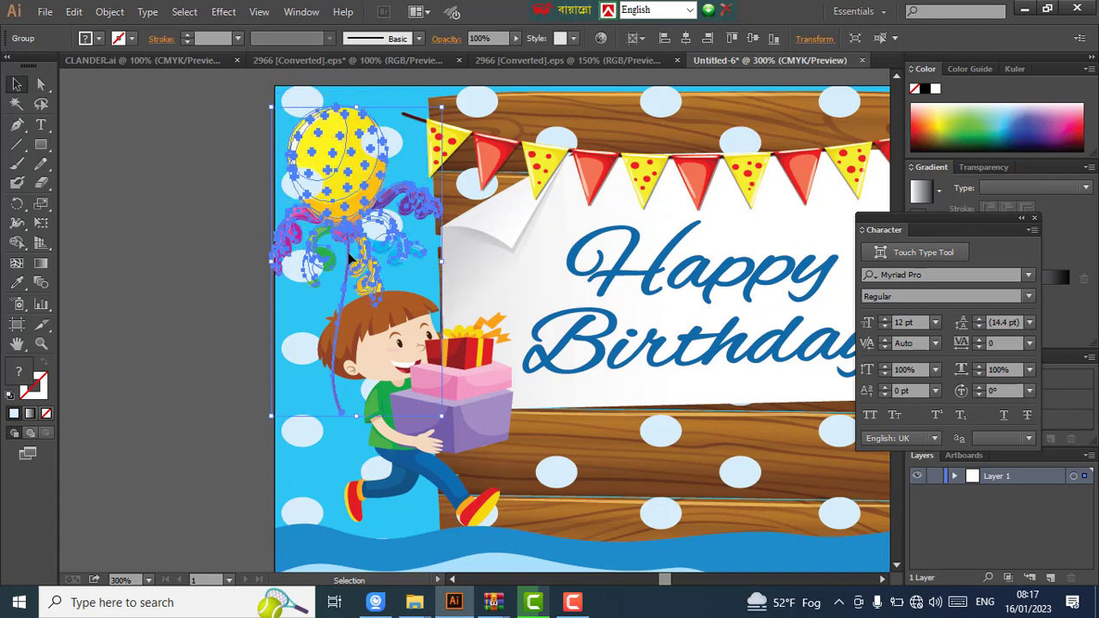
{"action": "key", "text": "Up"}
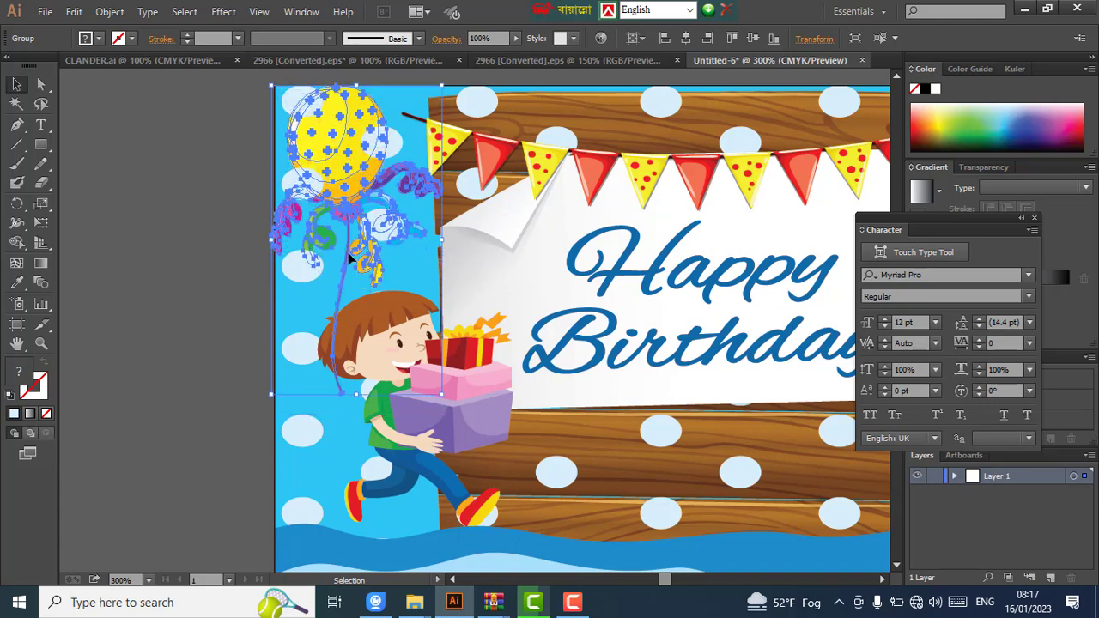
{"action": "key", "text": "Right"}
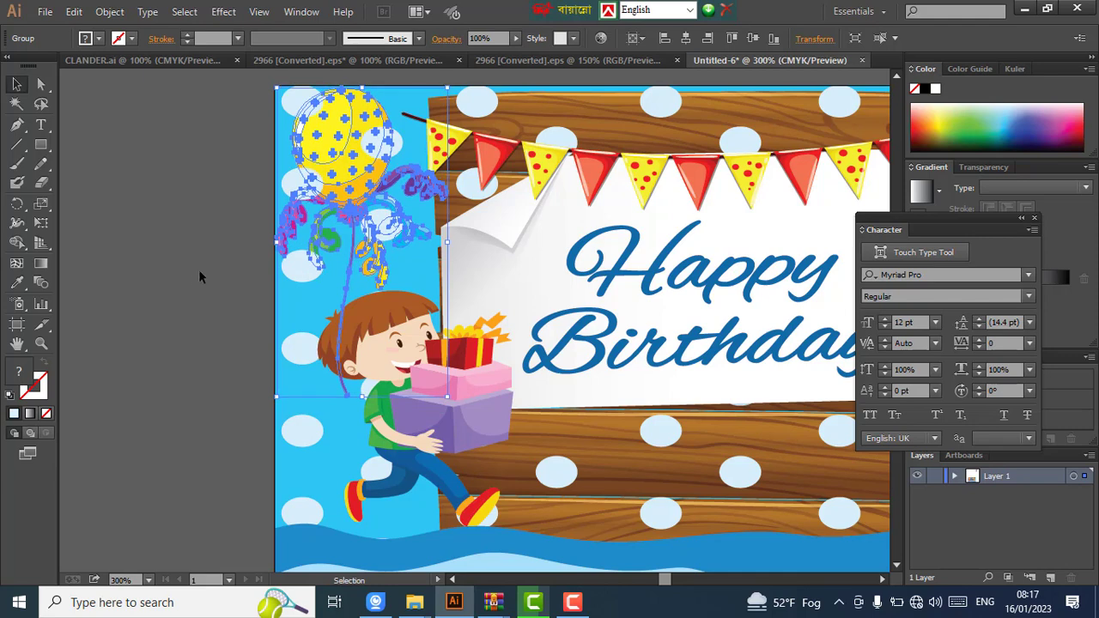
{"action": "left_click", "coordinate": [195, 260]}
- Move the wooden board slightly left toward the balloon bunch and the boy, then deselect it
{"action": "left_click", "coordinate": [604, 123]}
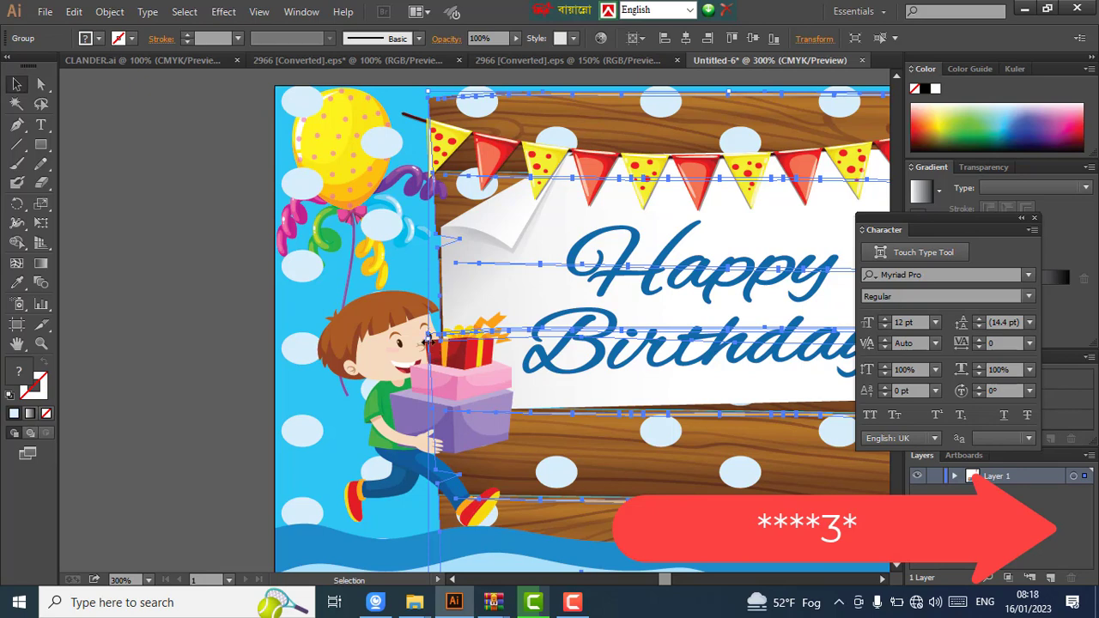
{"action": "left_click_drag", "start_coordinate": [431, 344], "coordinate": [397, 344]}
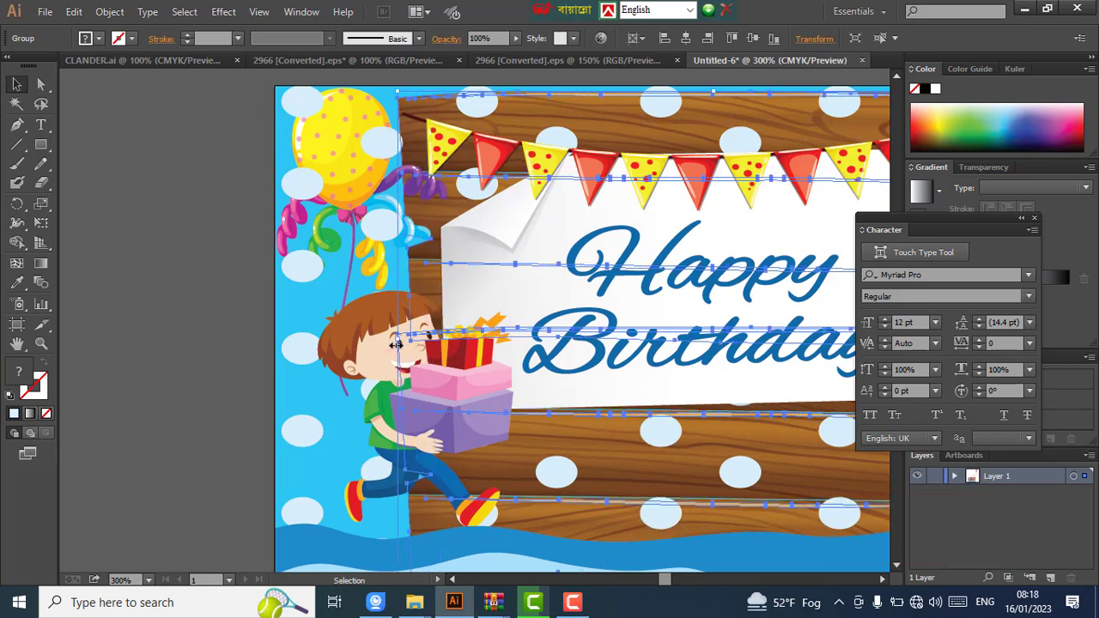
{"action": "left_click", "coordinate": [256, 307]}
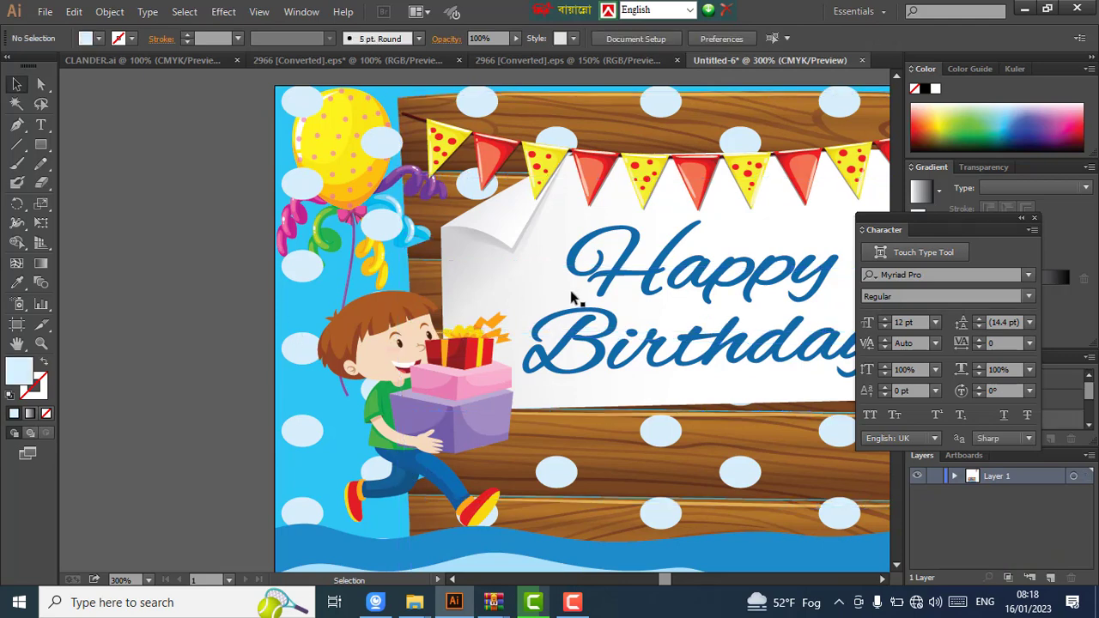
{"action": "scroll", "coordinate": [570, 292], "scroll_direction": "right", "scroll_amount": 1}
{"action": "scroll", "coordinate": [573, 298], "scroll_direction": "down", "scroll_amount": 2}
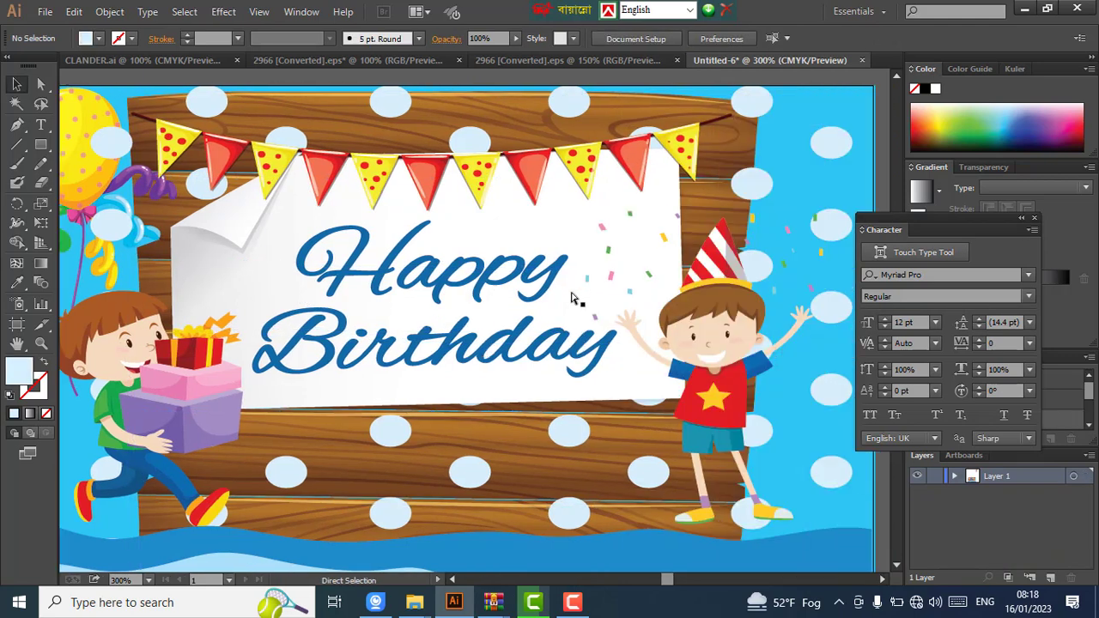
{"action": "scroll", "coordinate": [571, 298], "scroll_direction": "down", "scroll_amount": 2}
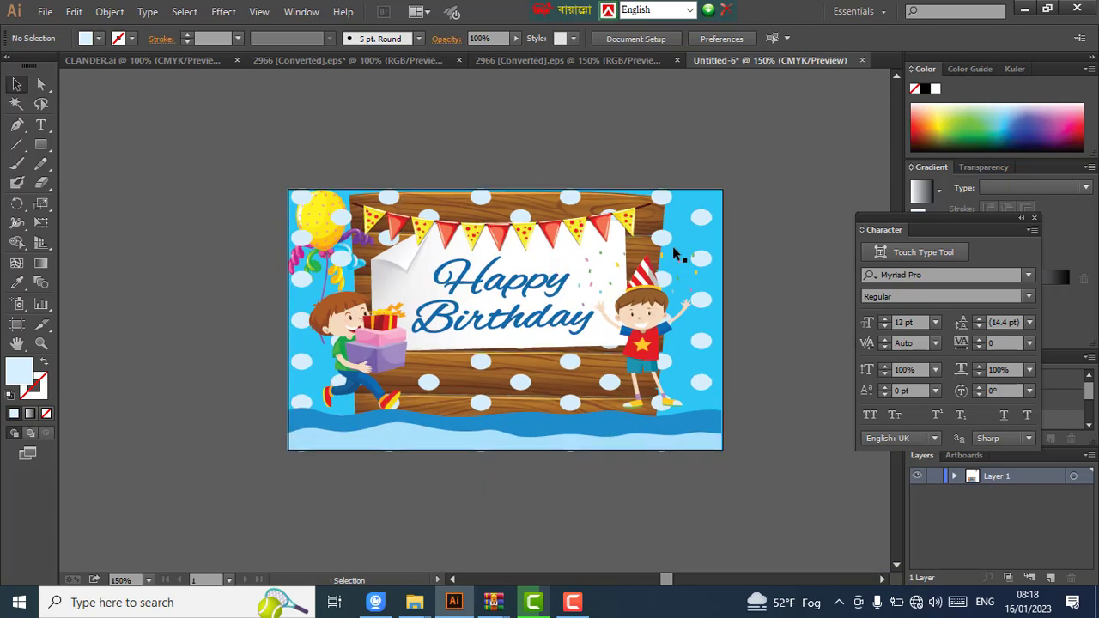
{"action": "scroll", "coordinate": [657, 165], "scroll_direction": "up", "scroll_amount": 4}
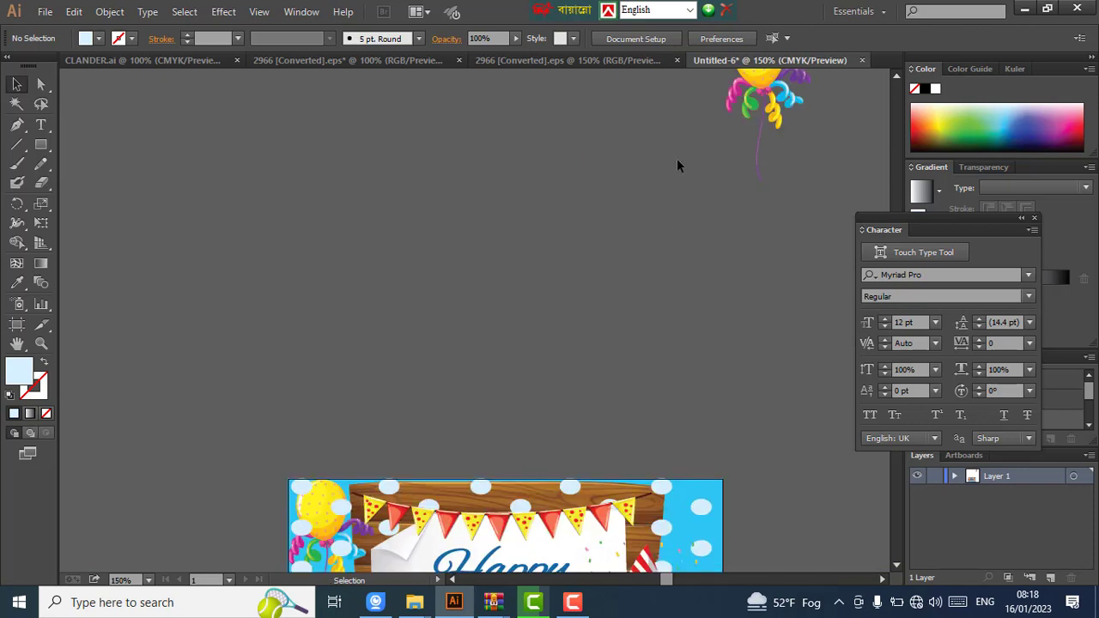
- Move the second balloon bunch from the pasteboard onto the card's top-right corner above the party-hat boy
{"action": "left_click", "coordinate": [748, 105]}
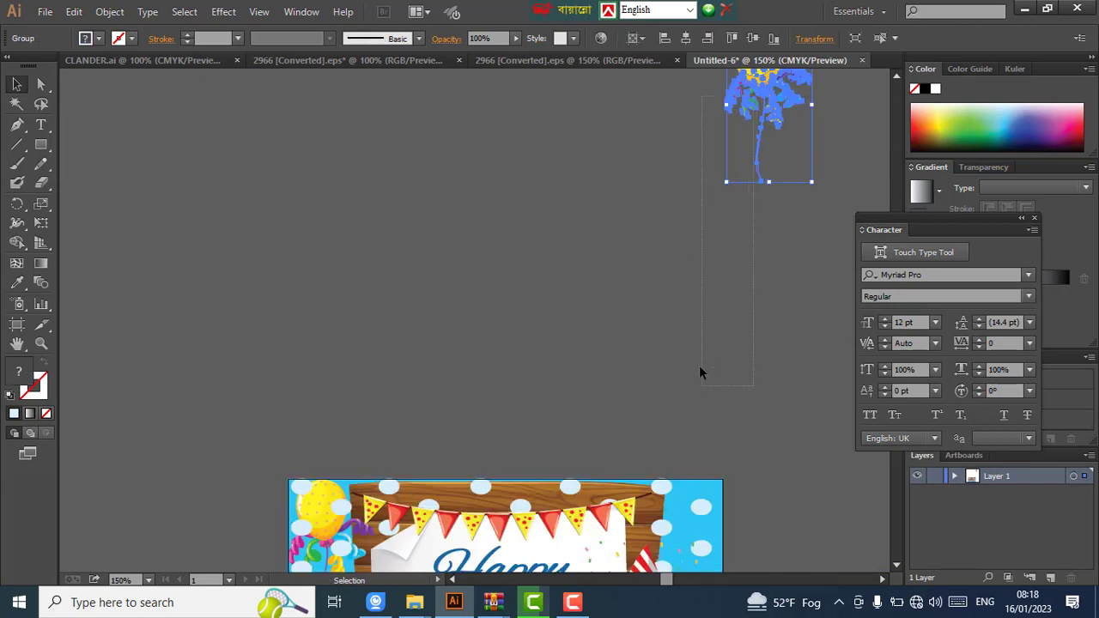
{"action": "scroll", "coordinate": [709, 342], "scroll_direction": "down", "scroll_amount": 2}
{"action": "left_click", "coordinate": [750, 172]}
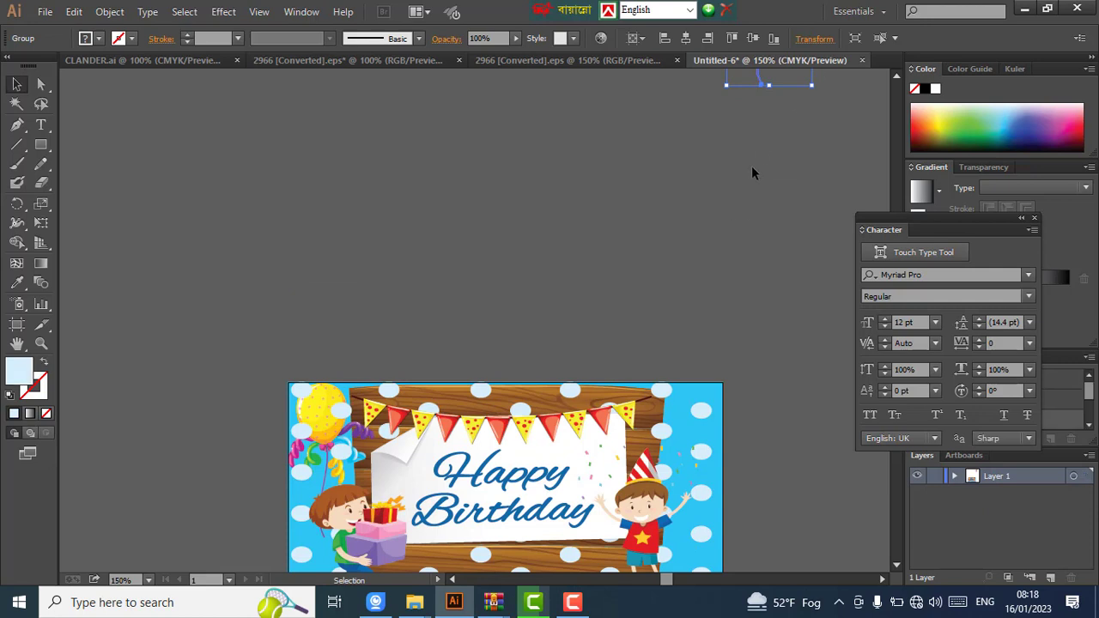
{"action": "scroll", "coordinate": [753, 137], "scroll_direction": "up", "scroll_amount": 2}
{"action": "left_click_drag", "start_coordinate": [758, 101], "coordinate": [775, 433]}
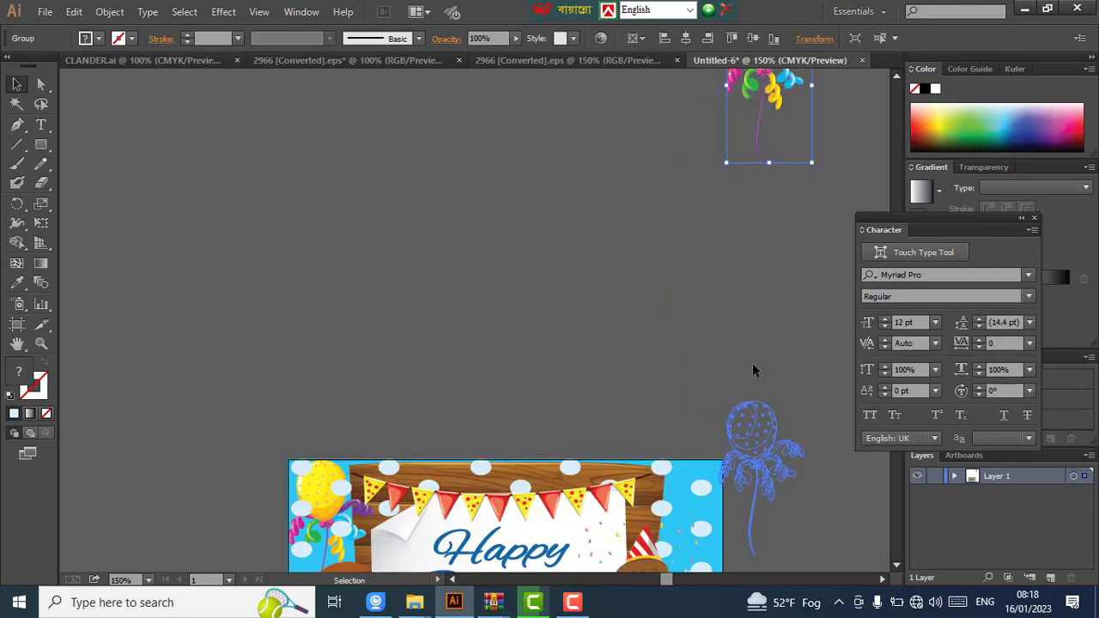
{"action": "scroll", "coordinate": [752, 366], "scroll_direction": "down", "scroll_amount": 4}
{"action": "scroll", "coordinate": [745, 361], "scroll_direction": "down", "scroll_amount": 2}
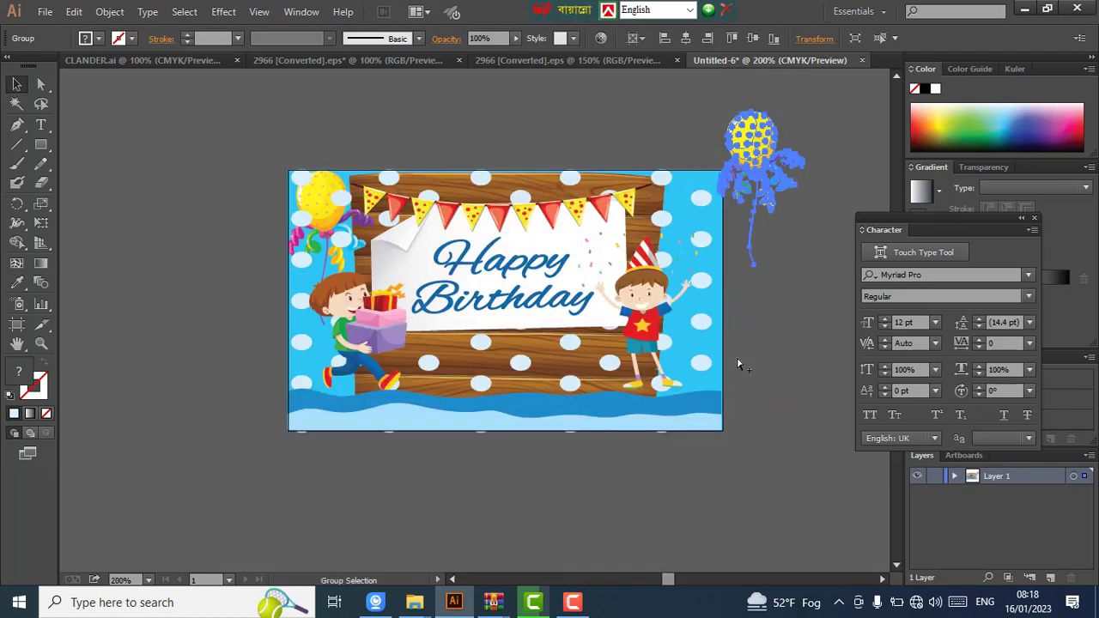
{"action": "scroll", "coordinate": [739, 346], "scroll_direction": "up", "scroll_amount": 1}
{"action": "scroll", "coordinate": [766, 140], "scroll_direction": "up", "scroll_amount": 2}
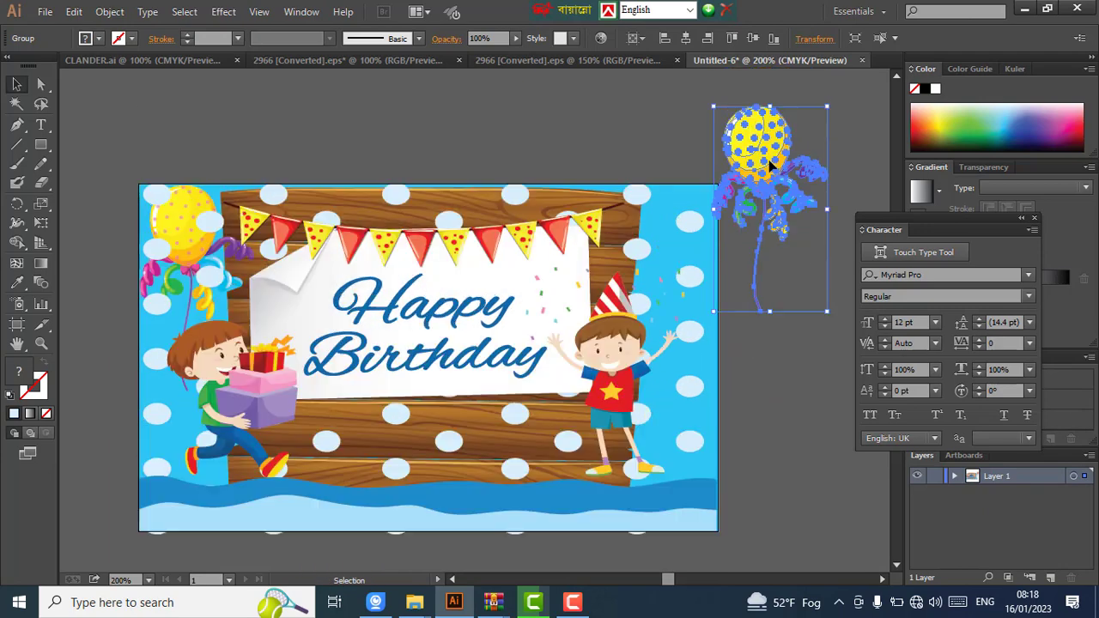
{"action": "left_click_drag", "start_coordinate": [772, 160], "coordinate": [656, 247]}
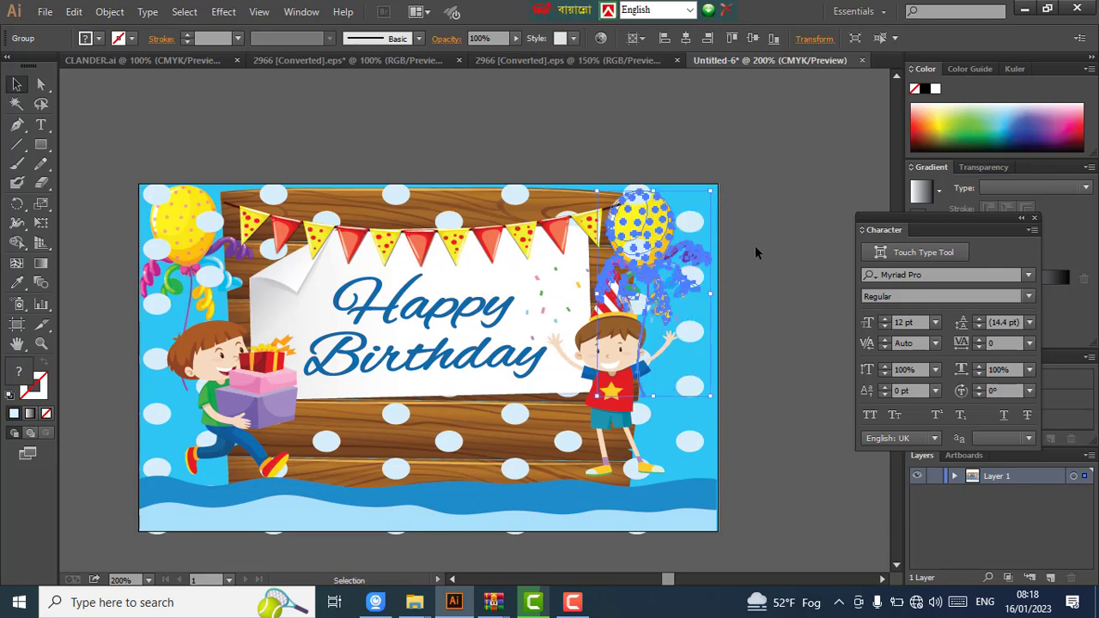
{"action": "left_click", "coordinate": [776, 245]}
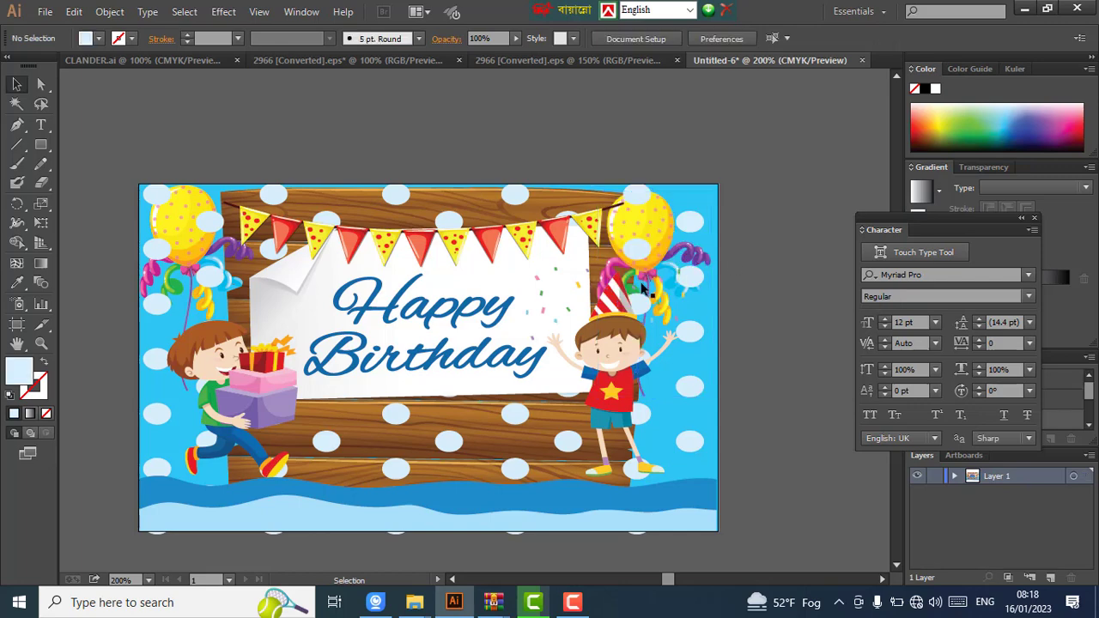
{"action": "left_click", "coordinate": [711, 247]}
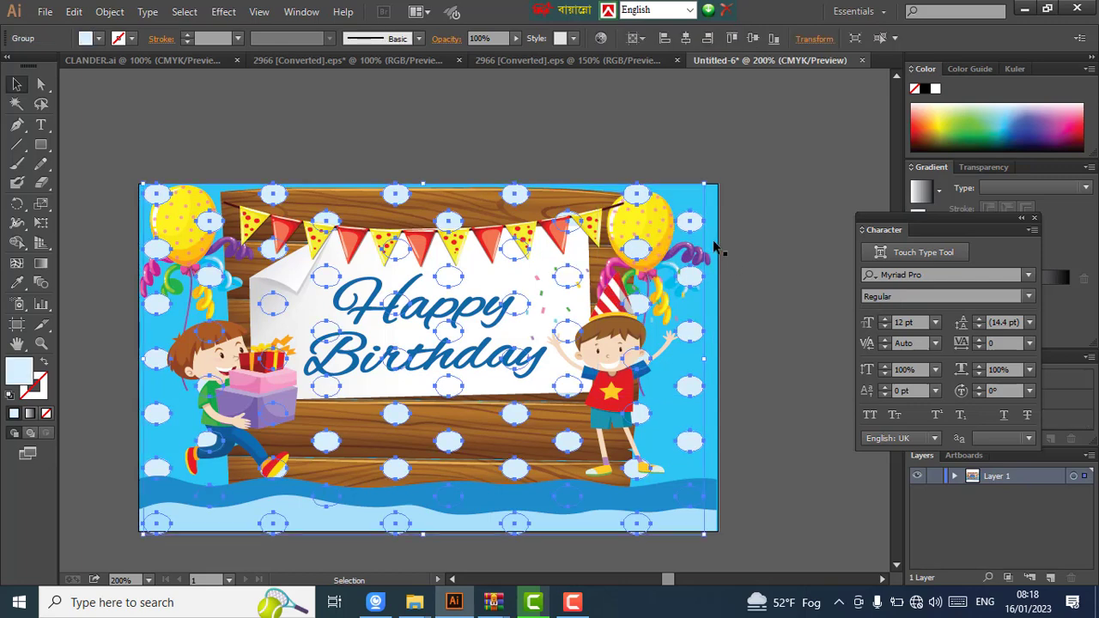
{"action": "left_click", "coordinate": [786, 235]}
{"action": "scroll", "coordinate": [786, 239], "scroll_direction": "down", "scroll_amount": 2}
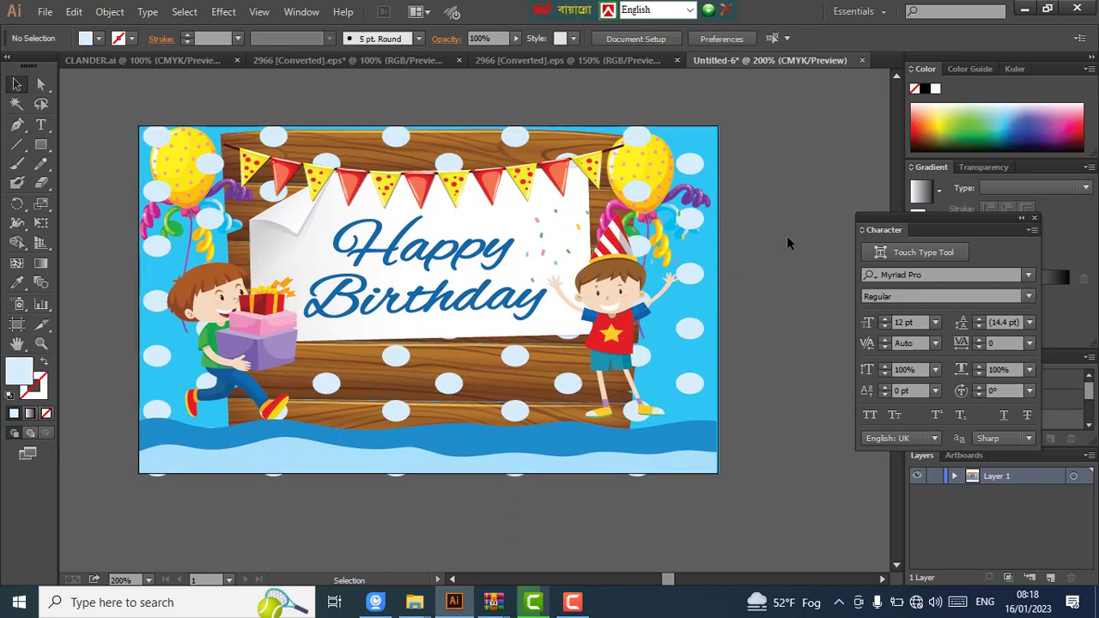
{"action": "scroll", "coordinate": [598, 283], "scroll_direction": "down", "scroll_amount": 3}
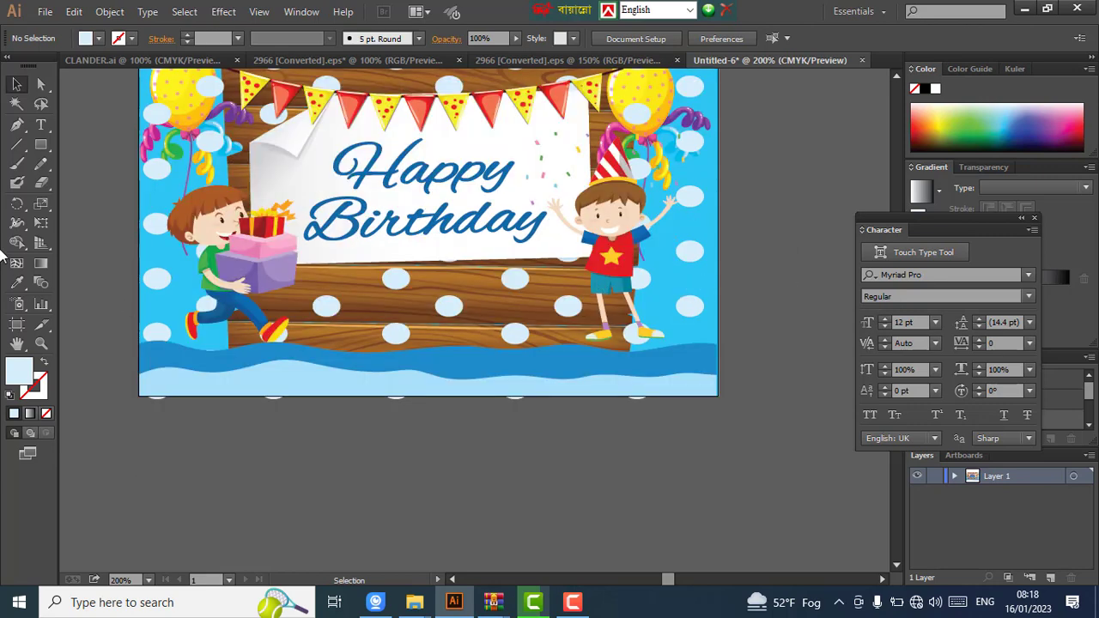
- Type the birthday child's name as a Myriad Pro 12 pt text line below the card and select it
{"action": "left_click", "coordinate": [41, 125]}
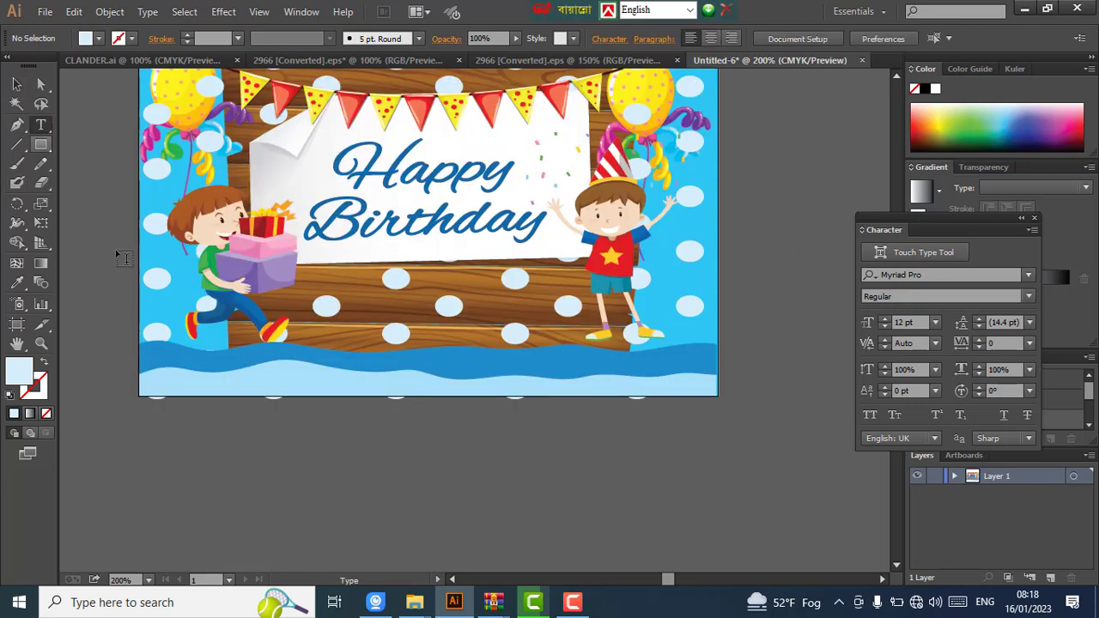
{"action": "left_click", "coordinate": [318, 438]}
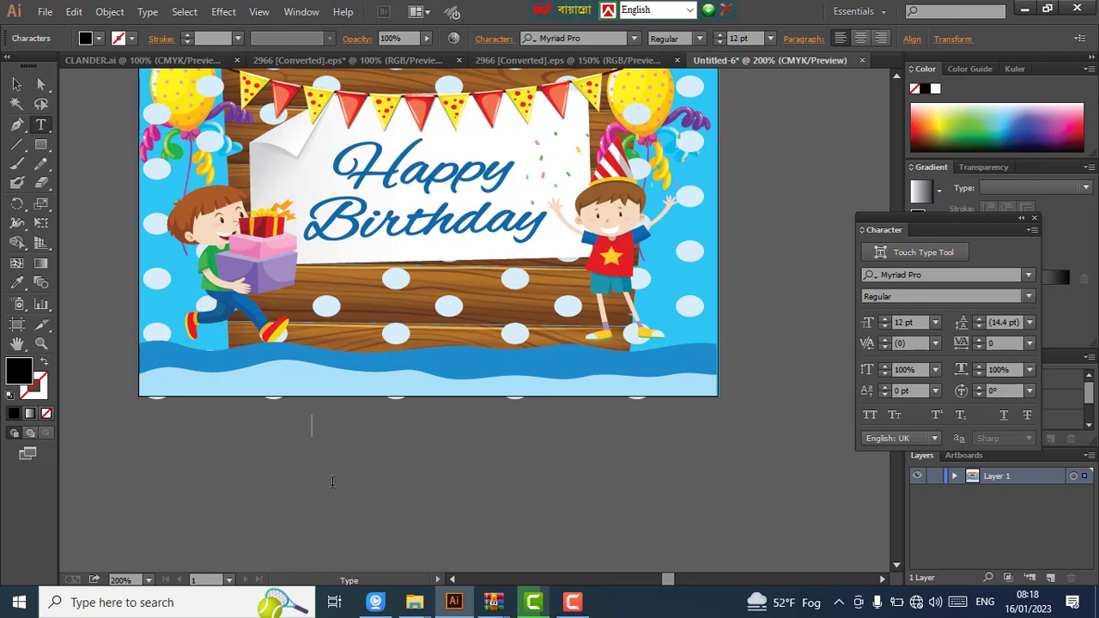
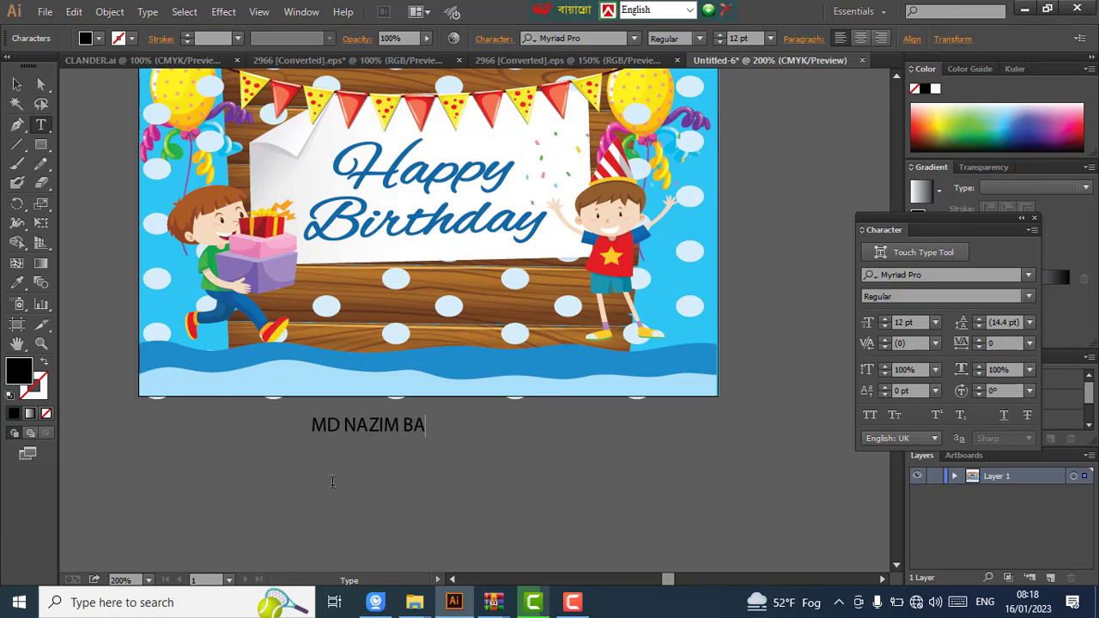
{"action": "left_click", "coordinate": [16, 83]}
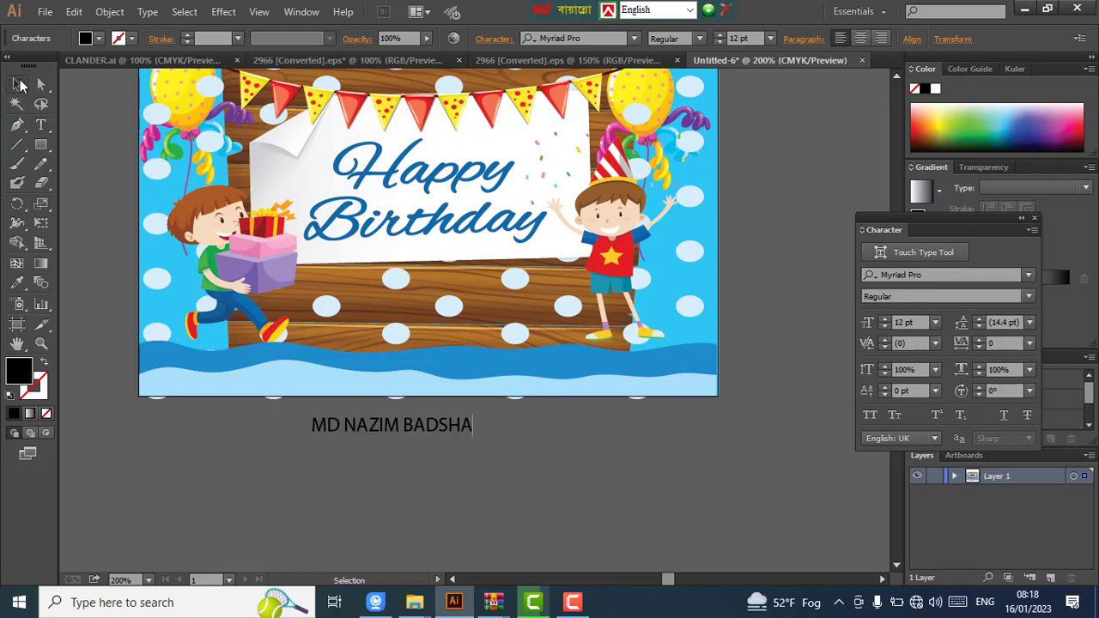
{"action": "left_click", "coordinate": [477, 440]}
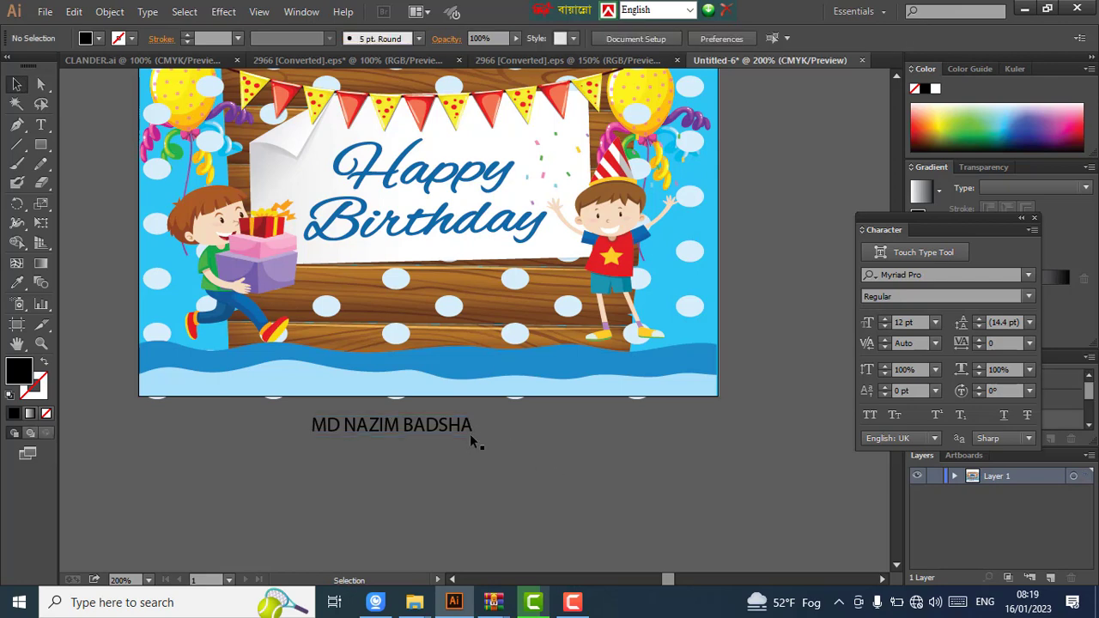
{"action": "left_click", "coordinate": [471, 434]}
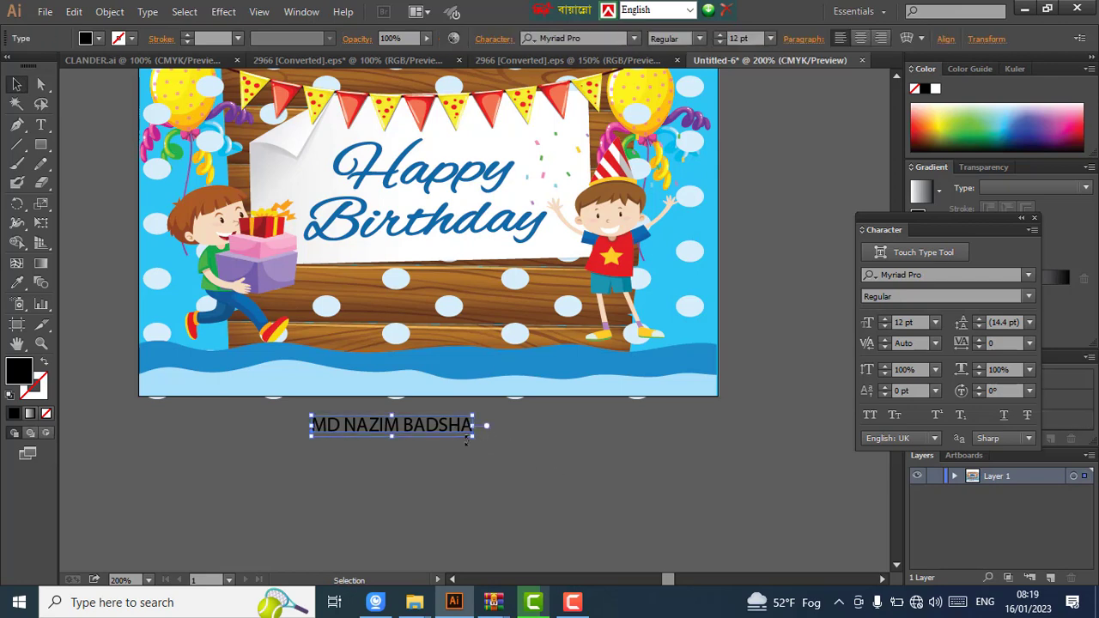
- Enlarge the name text to about 27.59 pt and set it in Tahoma Bold
{"action": "left_click_drag", "start_coordinate": [475, 438], "coordinate": [577, 491]}
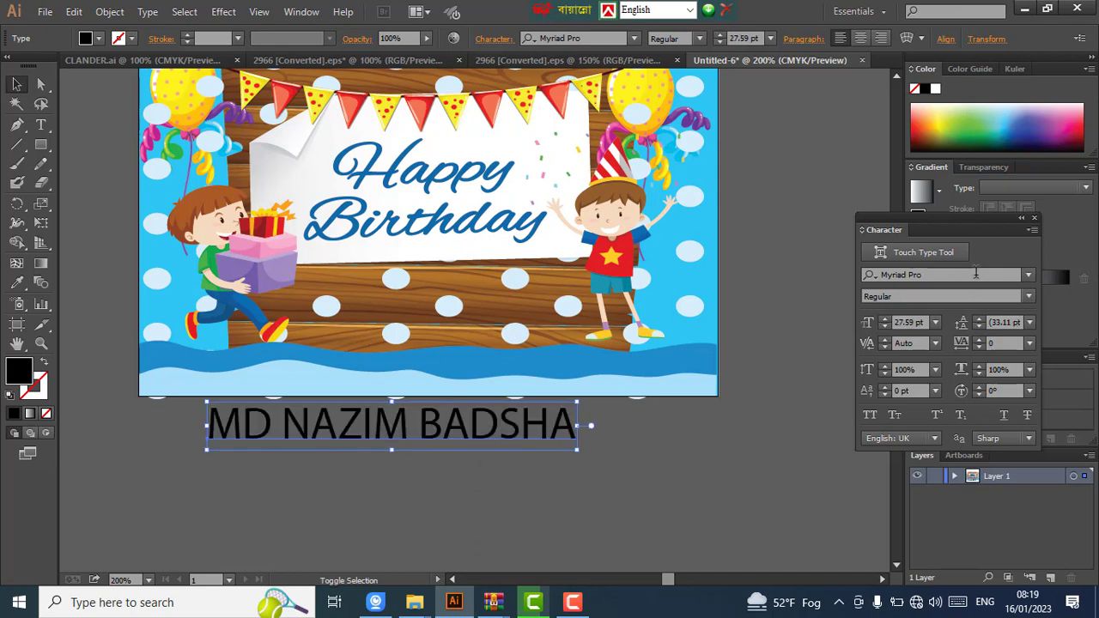
{"action": "left_click", "coordinate": [974, 274]}
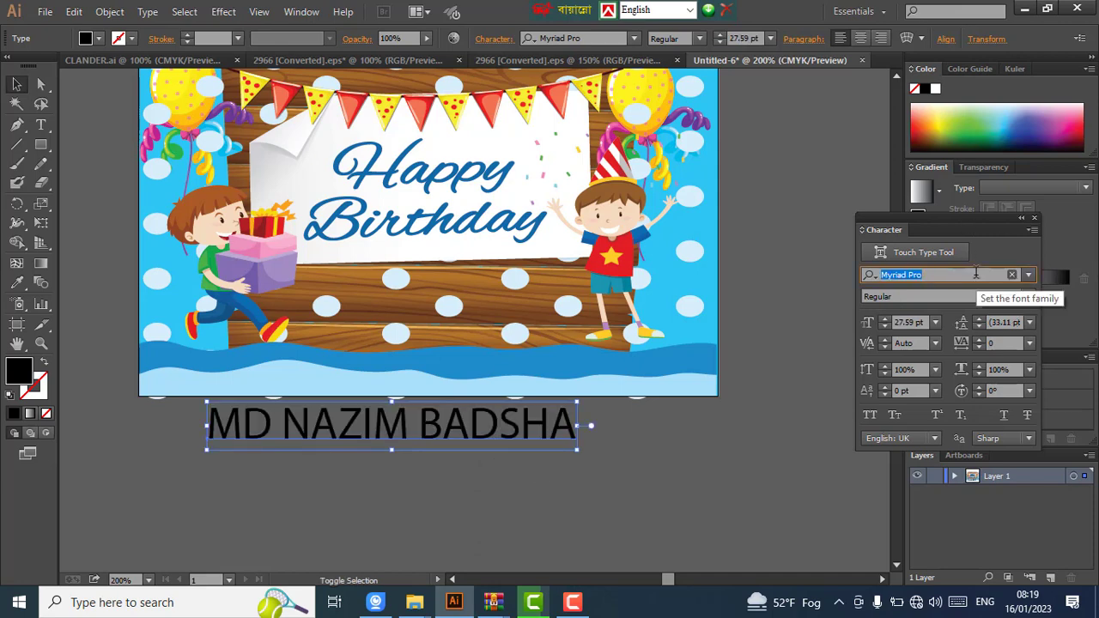
{"action": "key", "text": "BackSpace"}
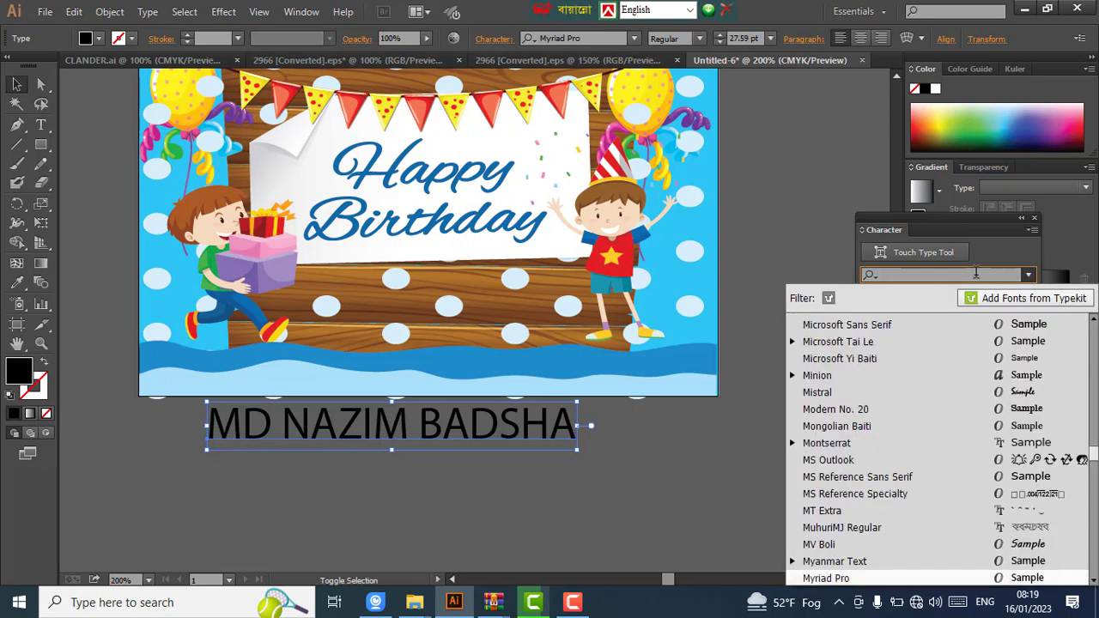
{"action": "type", "text": "t"}
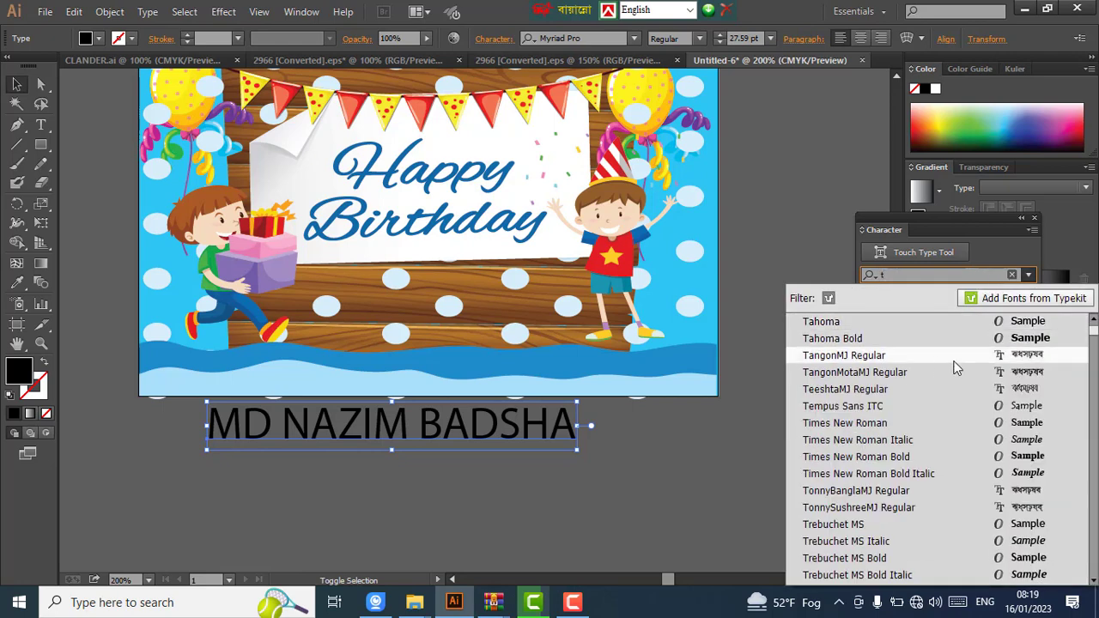
{"action": "left_click", "coordinate": [988, 340]}
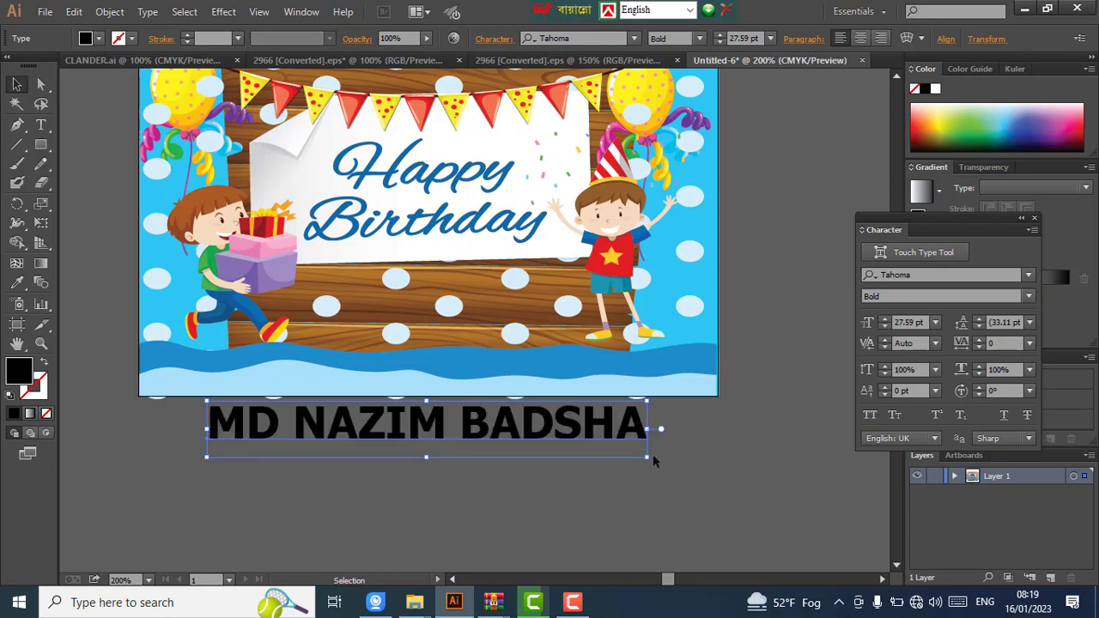
- Move the name text onto the wooden board under Birthday and squeeze it to about 19 pt
{"action": "left_click_drag", "start_coordinate": [508, 423], "coordinate": [603, 284]}
{"action": "left_click_drag", "start_coordinate": [753, 292], "coordinate": [581, 290]}
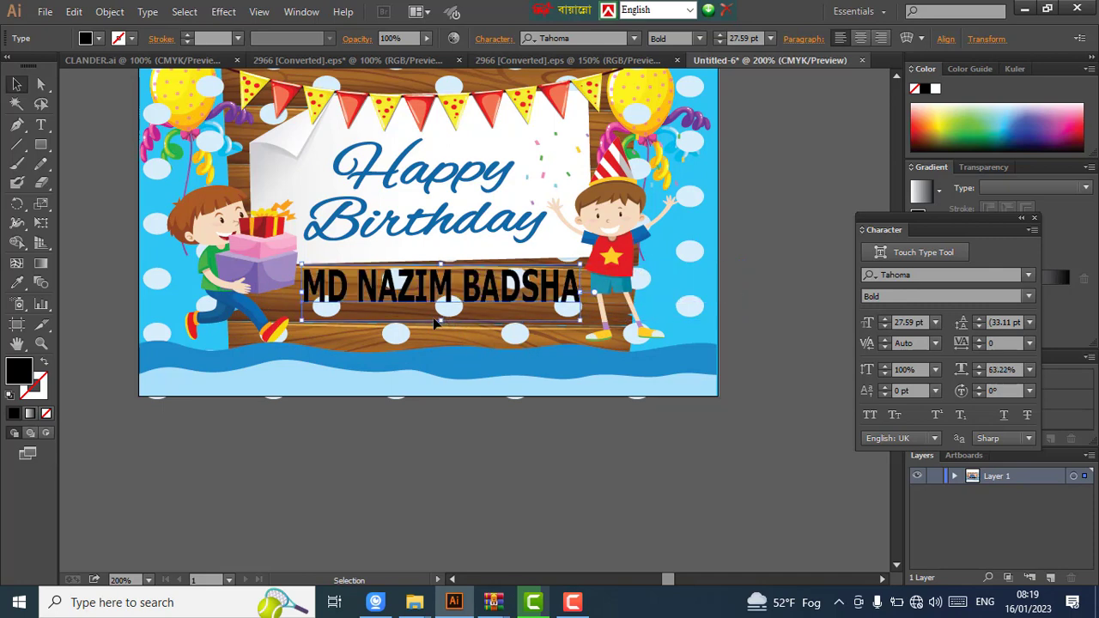
{"action": "left_click_drag", "start_coordinate": [440, 321], "coordinate": [442, 307]}
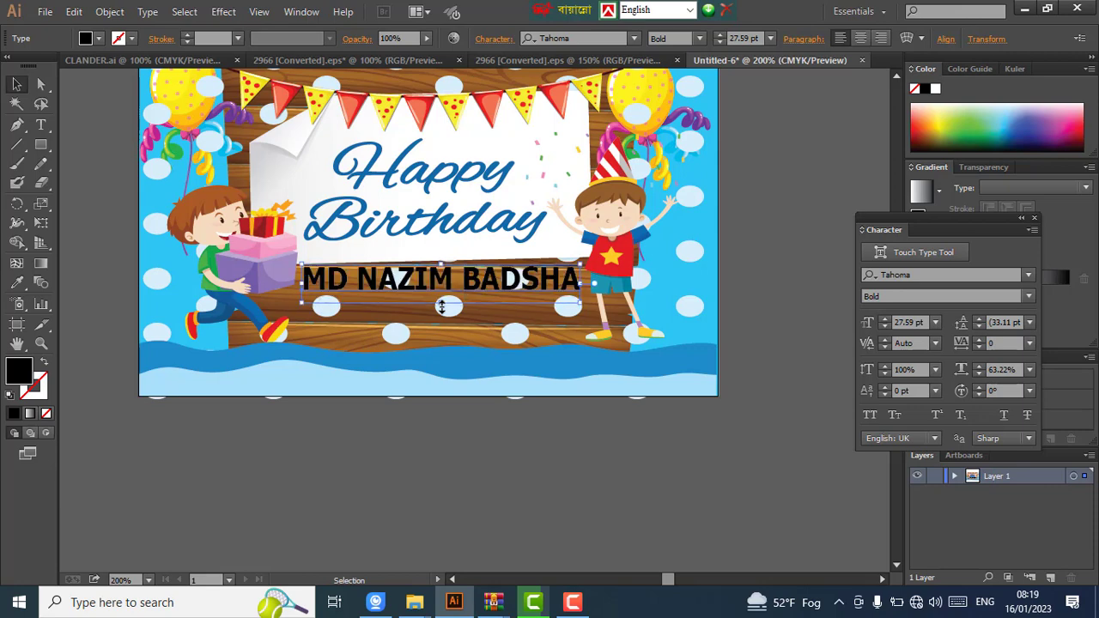
- Fill the name text with magenta from the Fill swatches
{"action": "left_click", "coordinate": [99, 39]}
{"action": "left_click", "coordinate": [90, 67]}
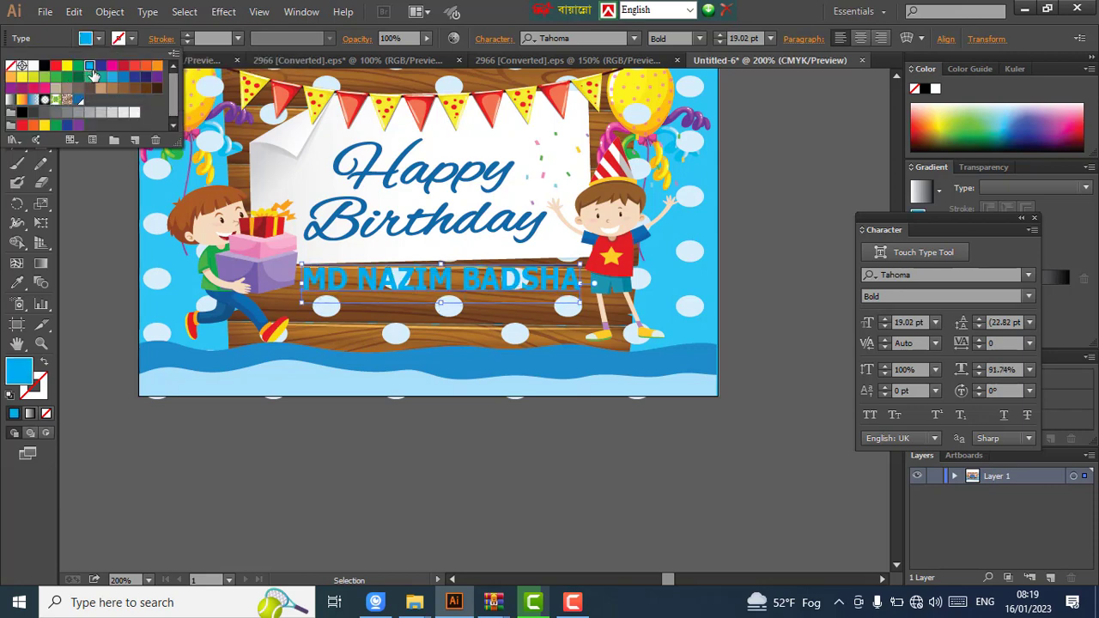
{"action": "left_click", "coordinate": [100, 67]}
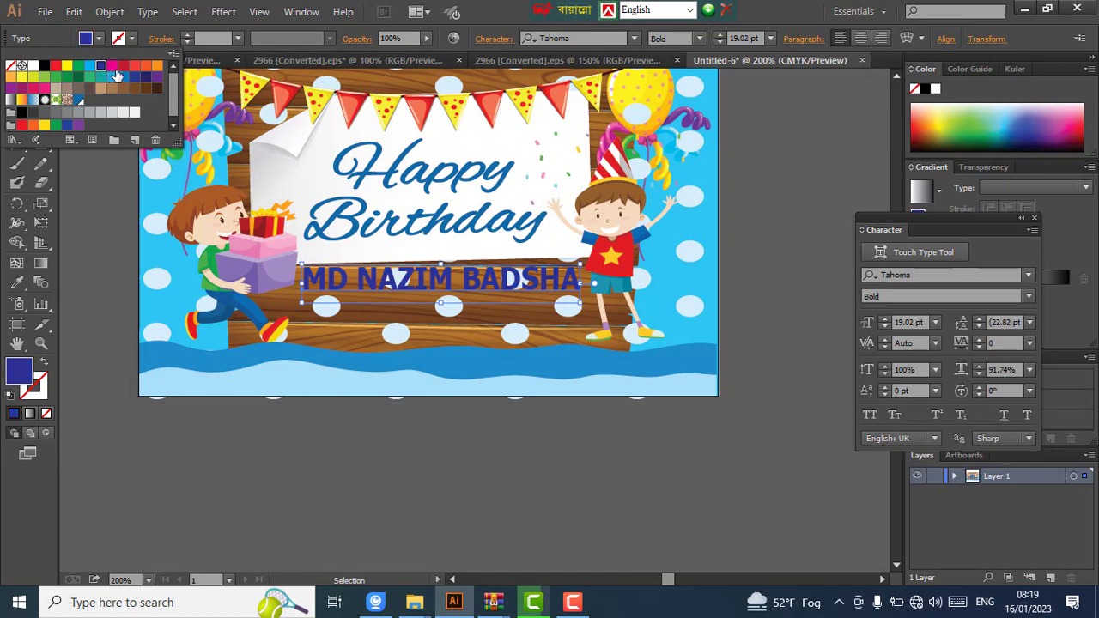
{"action": "left_click", "coordinate": [111, 67]}
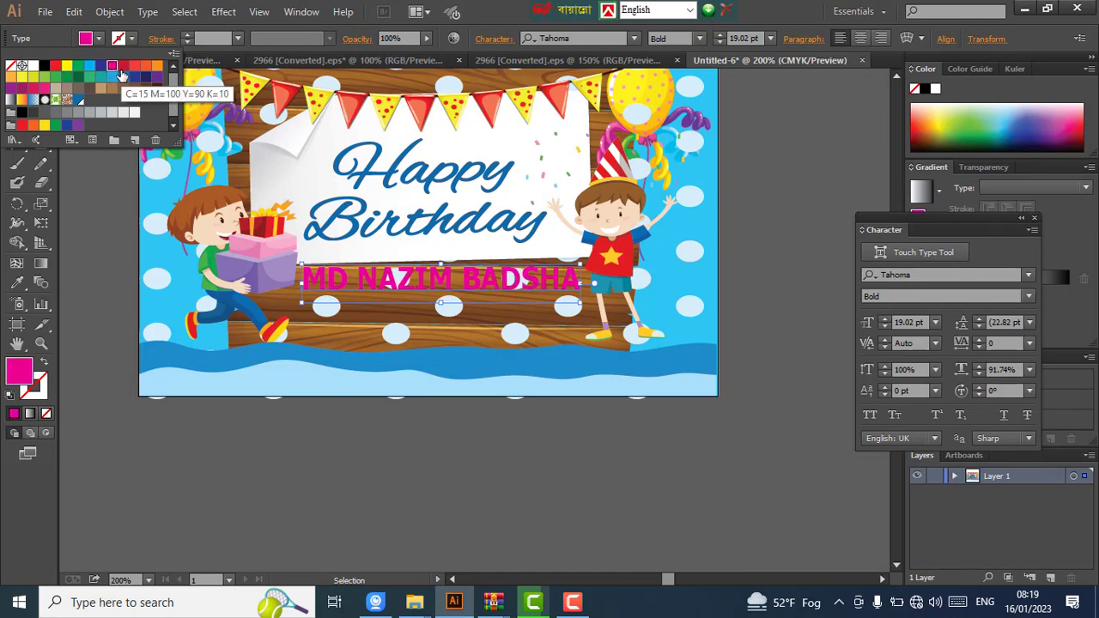
{"action": "left_click", "coordinate": [774, 330]}
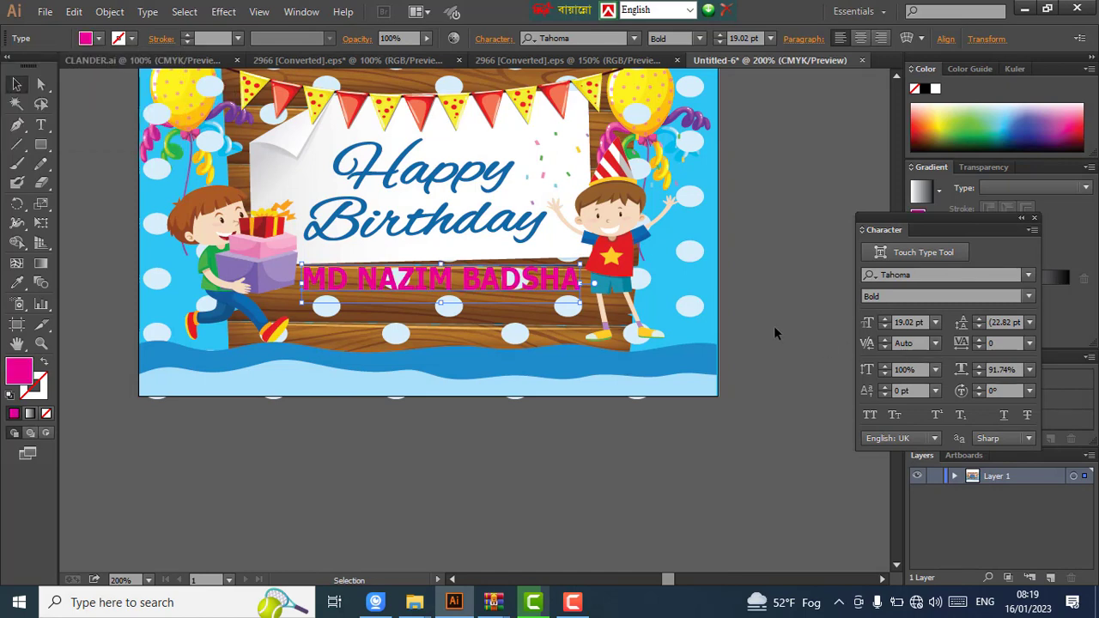
{"action": "left_click", "coordinate": [774, 328]}
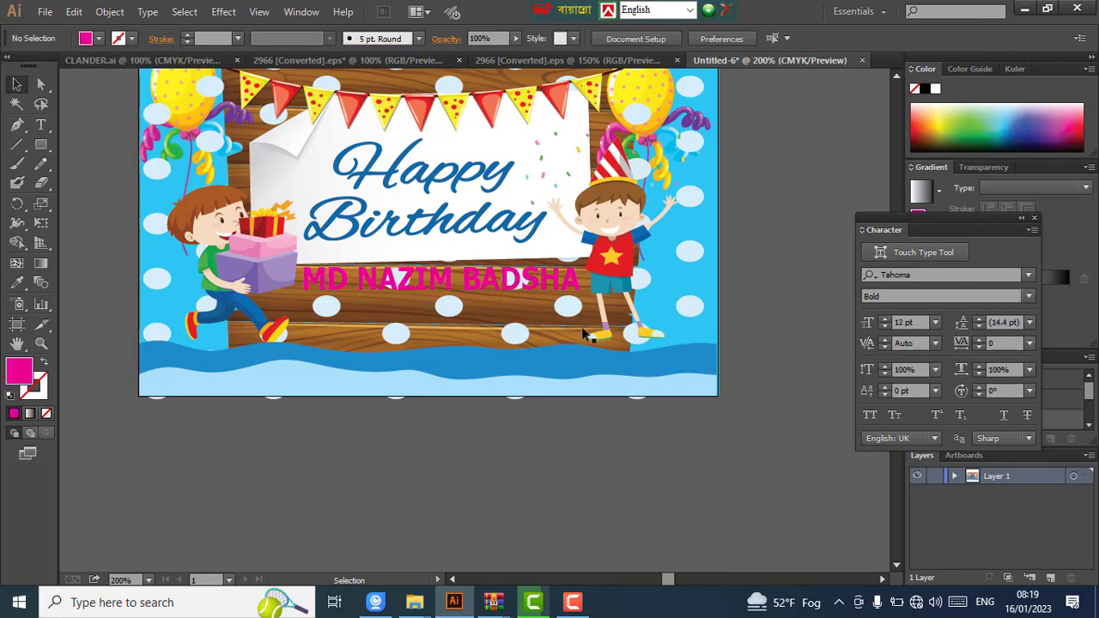
{"action": "left_click", "coordinate": [473, 284]}
- Duplicate the name text below the card and change the copy to read 'Date: 20/01/2023'
{"action": "left_click_drag", "start_coordinate": [472, 283], "coordinate": [453, 459]}
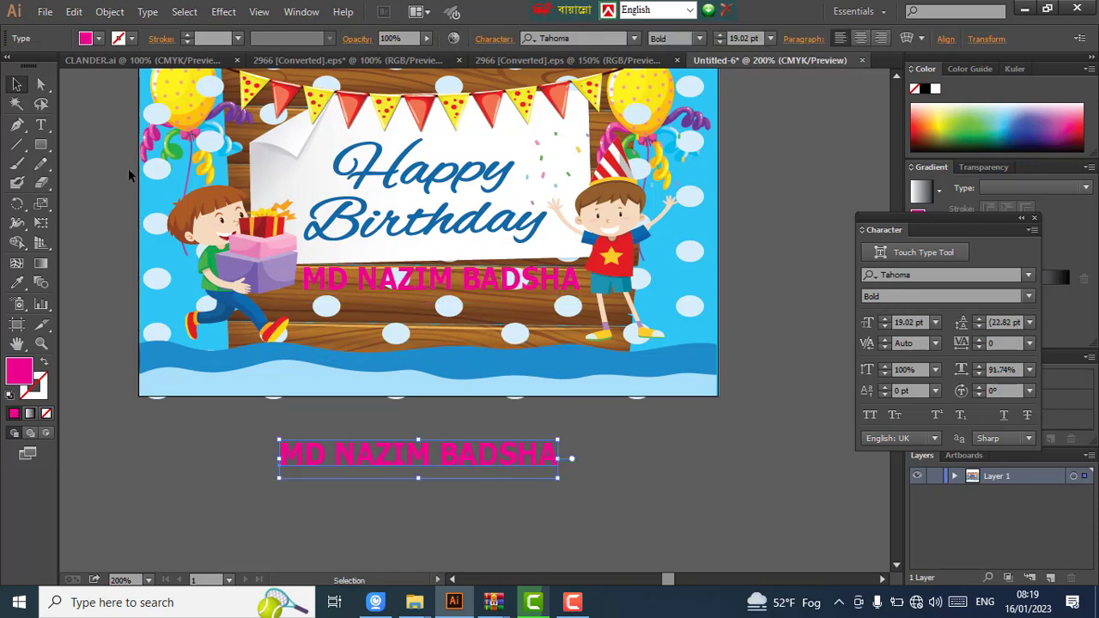
{"action": "left_click", "coordinate": [40, 124]}
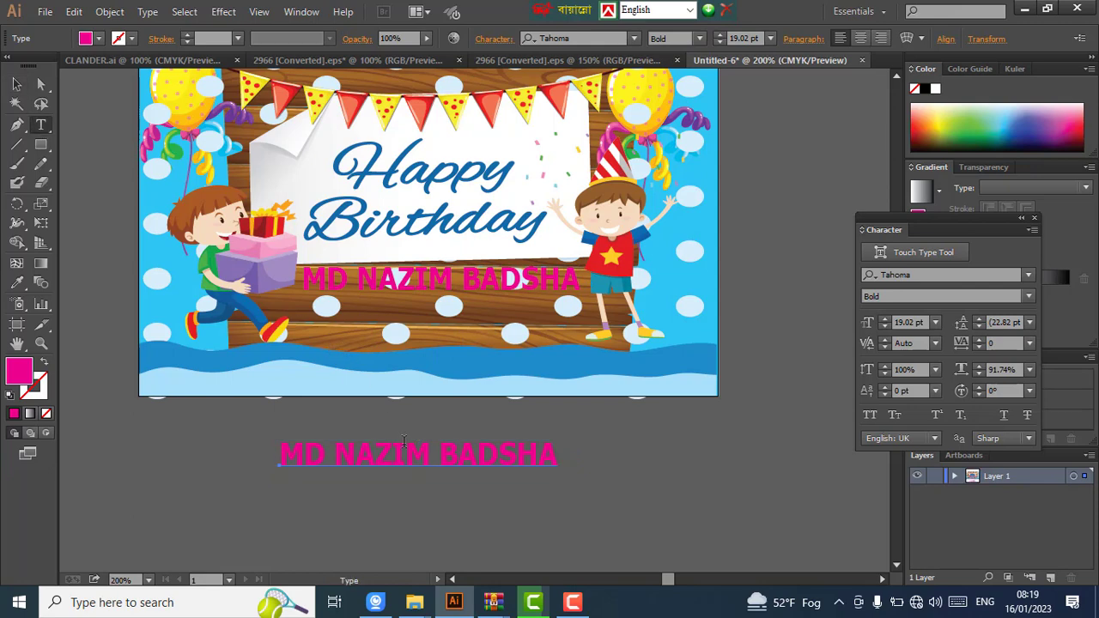
{"action": "left_click", "coordinate": [405, 447]}
{"action": "key", "text": "ctrl+a"}
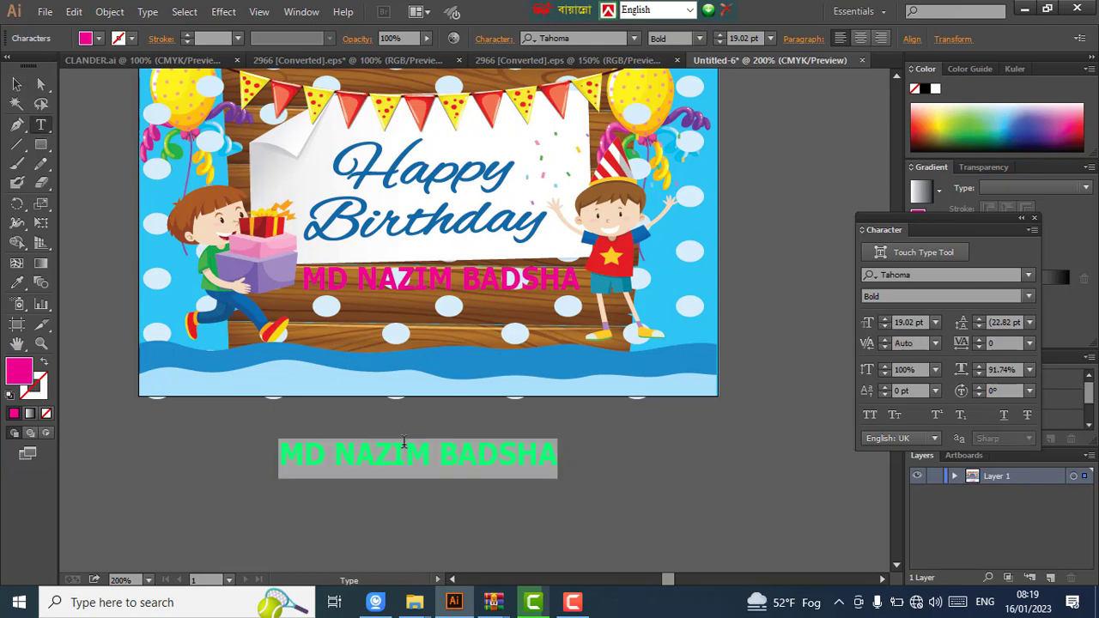
{"action": "type", "text": "Date"}
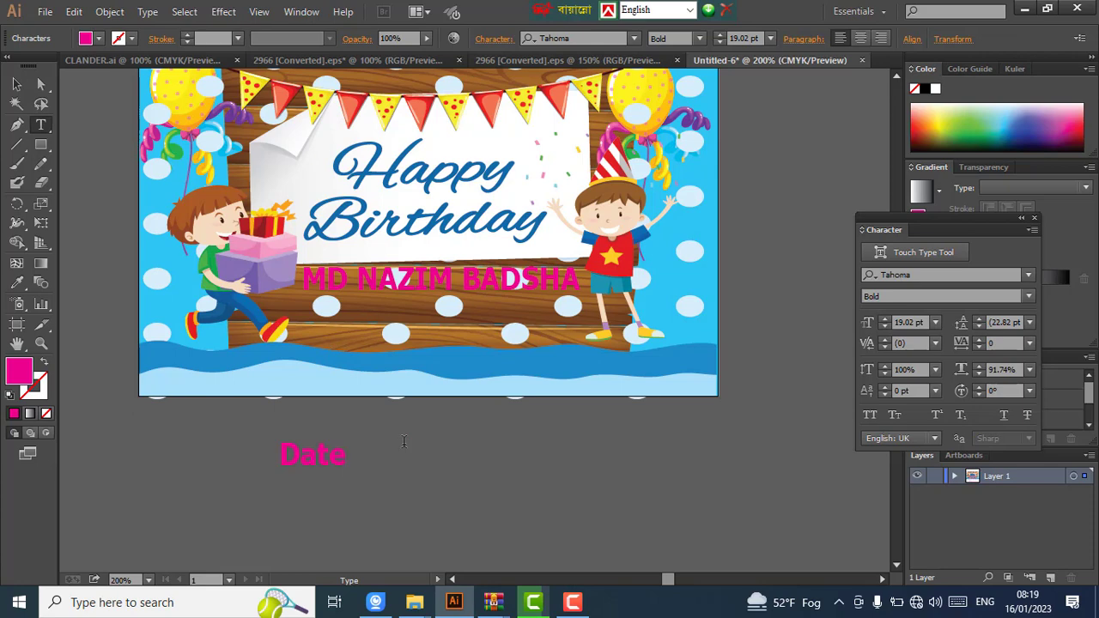
{"action": "type", "text": ": 20 /01/2023"}
{"action": "left_click", "coordinate": [16, 84]}
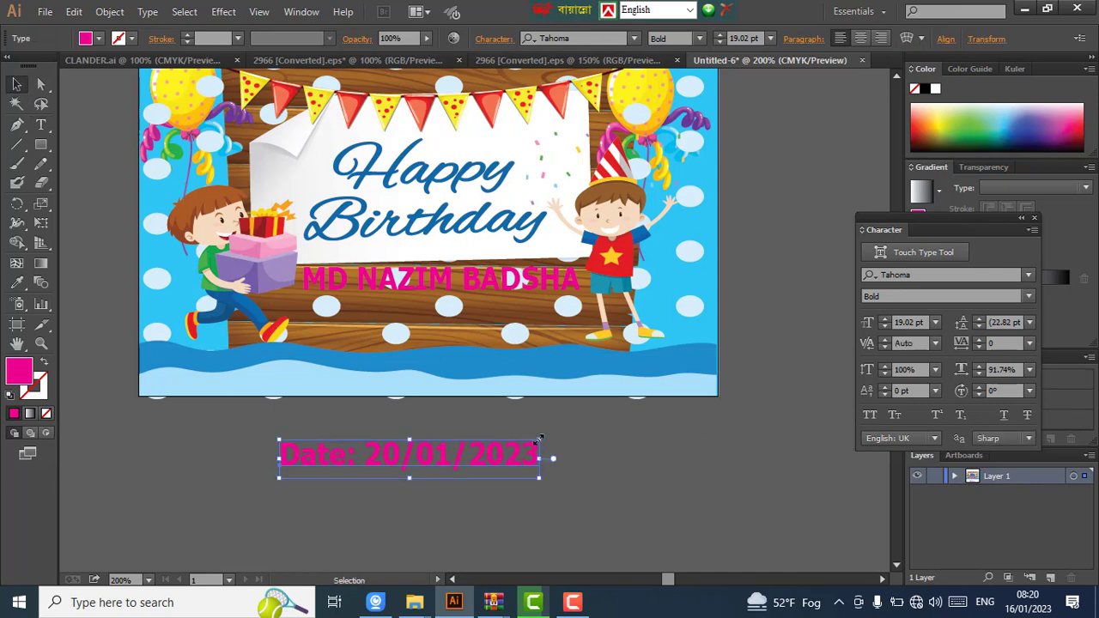
- Shrink the date text to about 14.34 pt and place it on the board under the name
{"action": "mouse_move", "coordinate": [539, 438]}
{"action": "left_mouse_down"}
{"action": "mouse_move", "coordinate": [544, 449]}
{"action": "mouse_move", "coordinate": [527, 449]}
{"action": "left_mouse_up"}
{"action": "scroll", "coordinate": [529, 448], "scroll_direction": "up", "scroll_amount": 1}
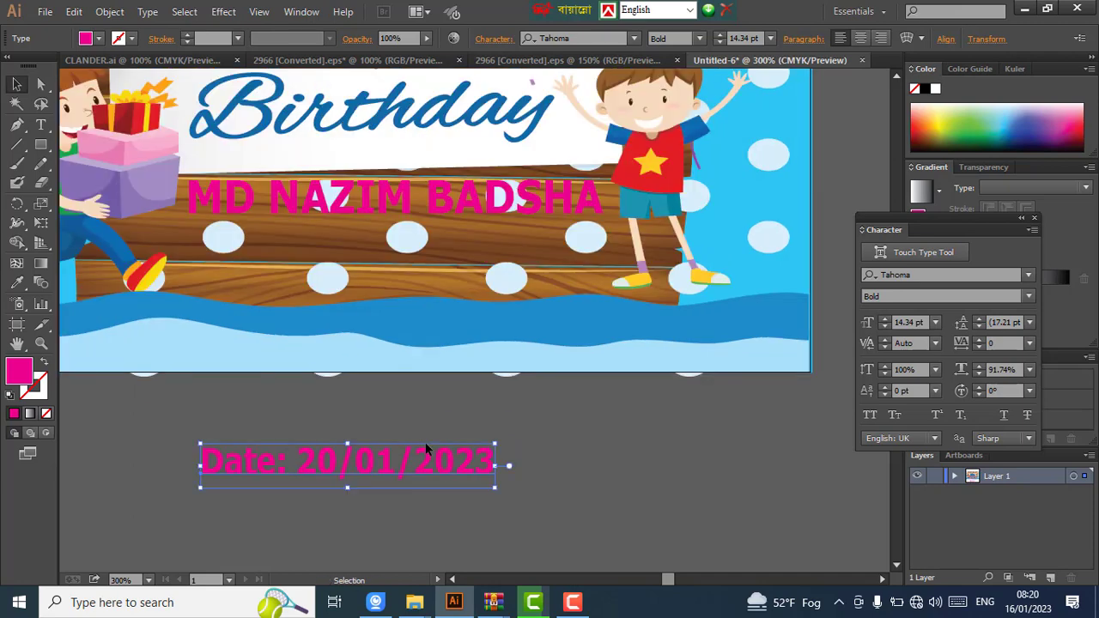
{"action": "left_click_drag", "start_coordinate": [425, 452], "coordinate": [488, 228]}
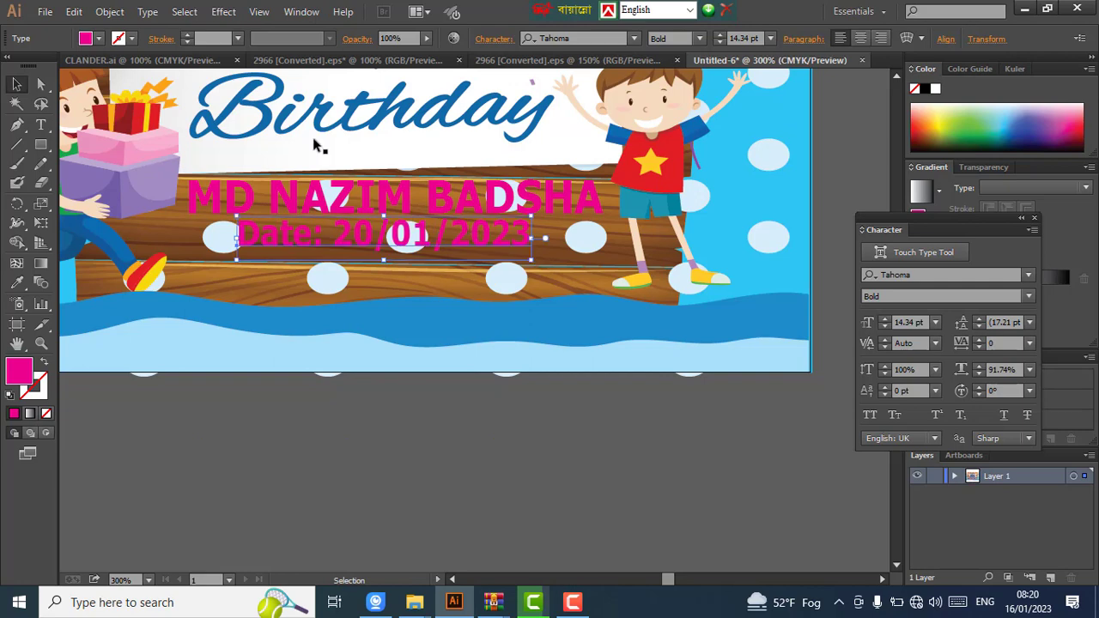
- Colour the date text dark blue, then select the polka-dot pattern group
{"action": "left_click", "coordinate": [98, 39]}
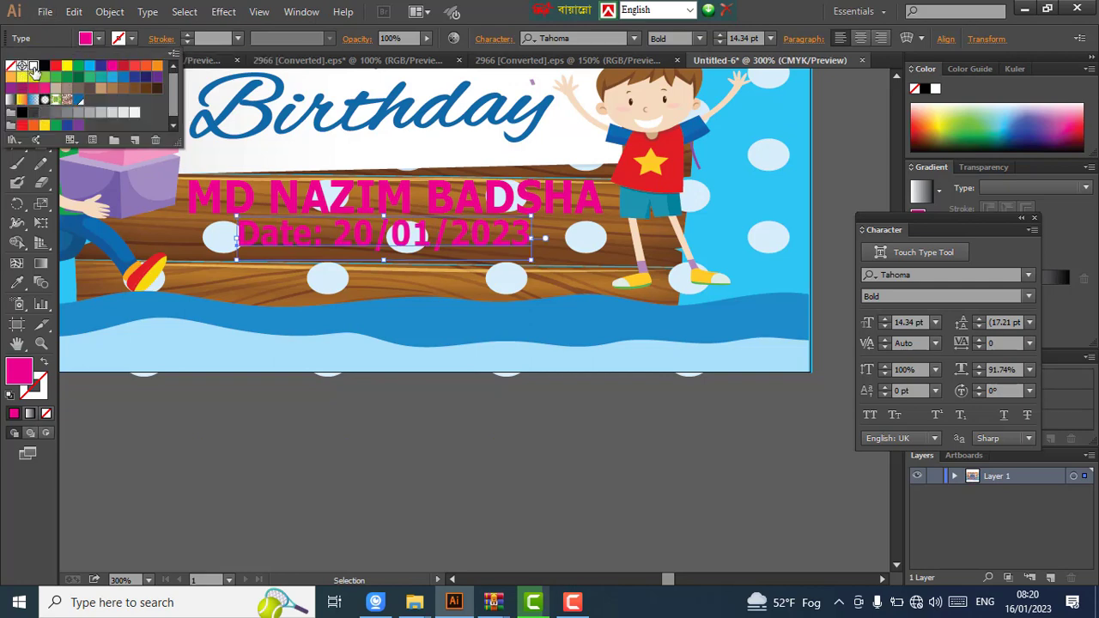
{"action": "left_click", "coordinate": [32, 66]}
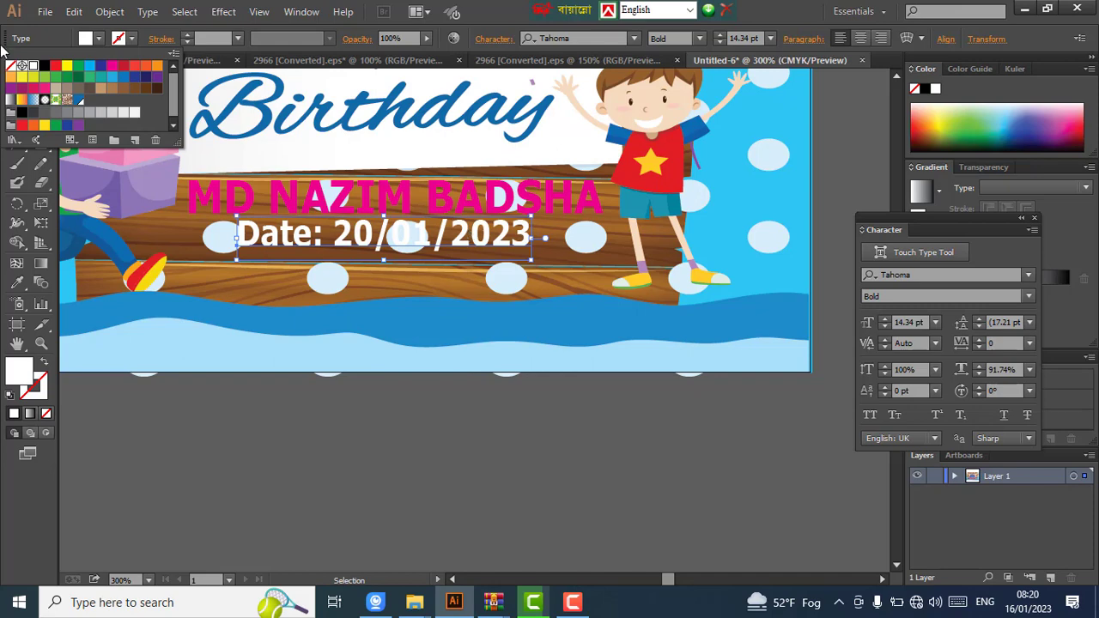
{"action": "left_click", "coordinate": [72, 78]}
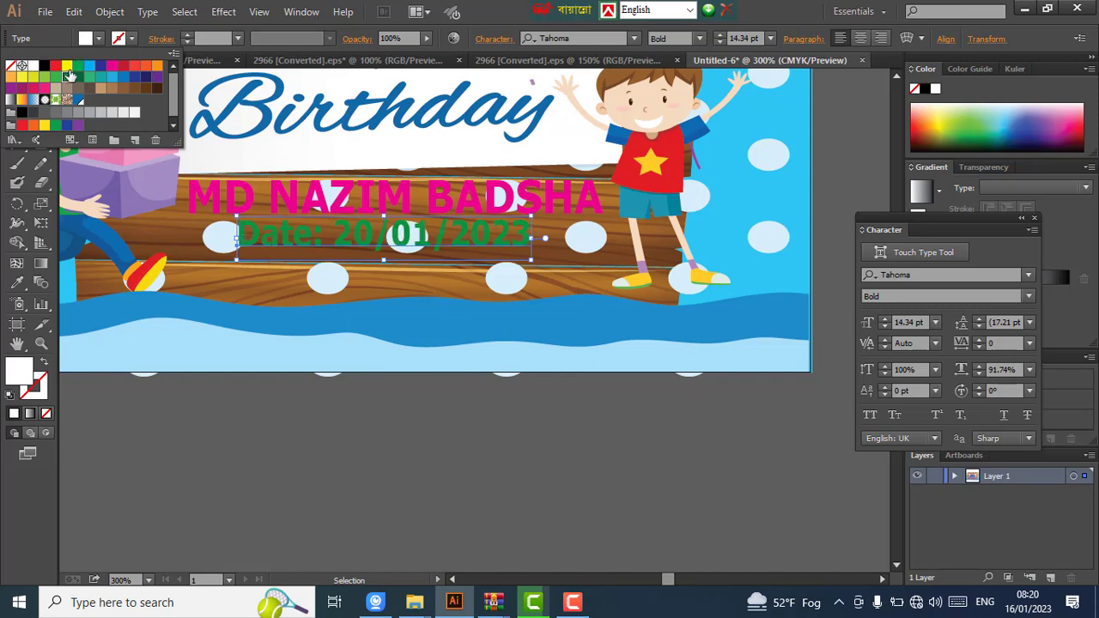
{"action": "left_click", "coordinate": [101, 68]}
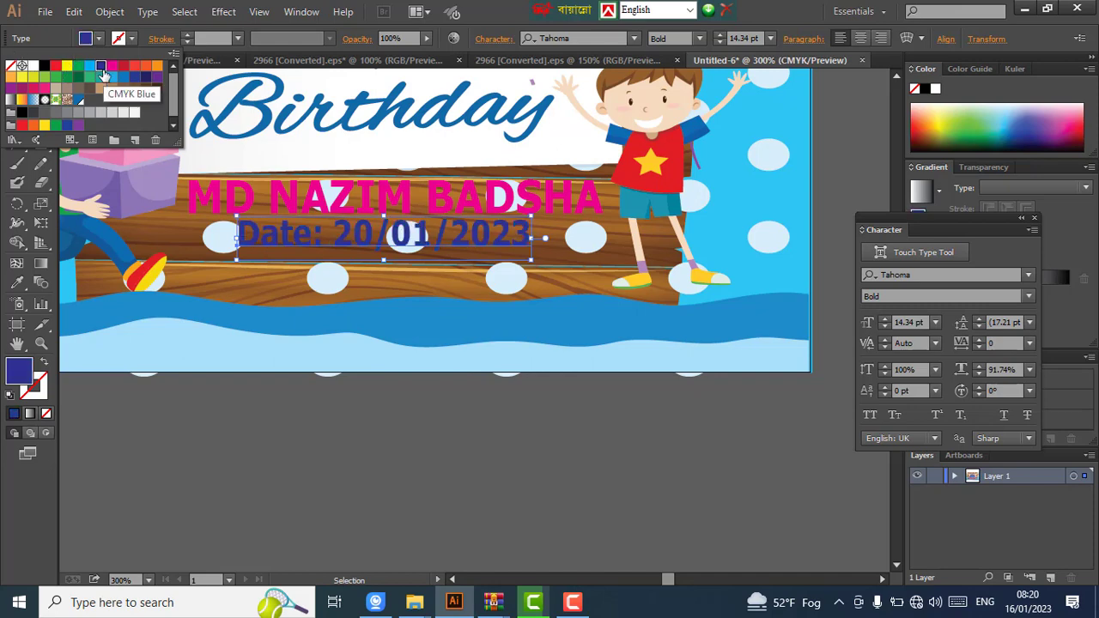
{"action": "left_click", "coordinate": [584, 453]}
{"action": "left_click", "coordinate": [583, 450]}
{"action": "left_click", "coordinate": [509, 376]}
{"action": "left_click", "coordinate": [375, 378]}
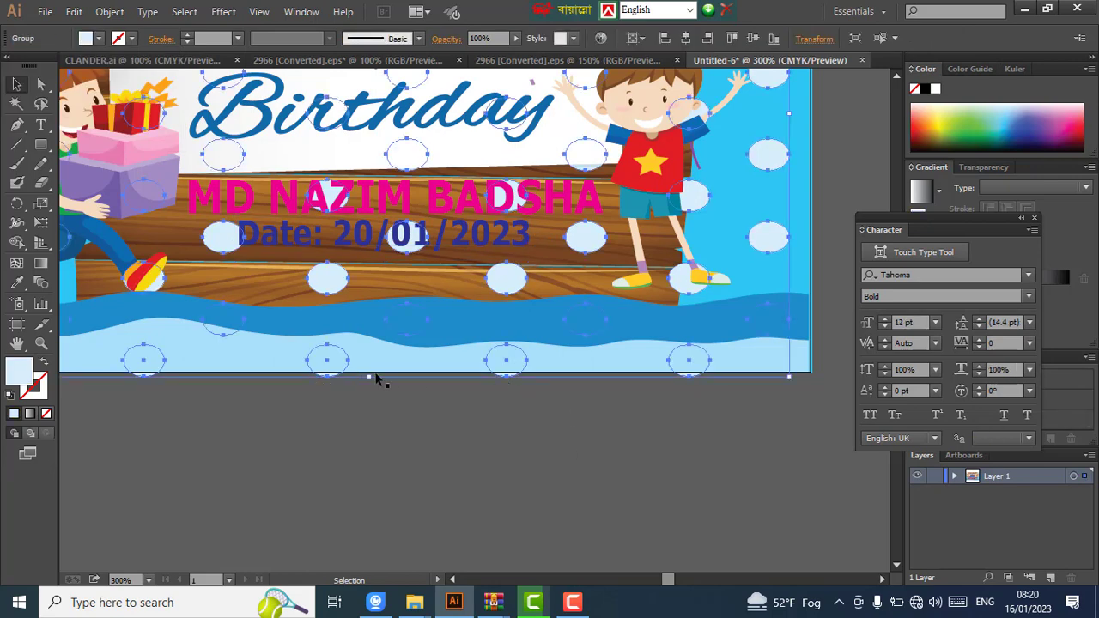
- Drag the polka-dot pattern's bottom edge up so no dots show past the waves, then zoom out to 200%
{"action": "left_click_drag", "start_coordinate": [370, 374], "coordinate": [387, 397]}
{"action": "key", "text": "ctrl+shift+a"}
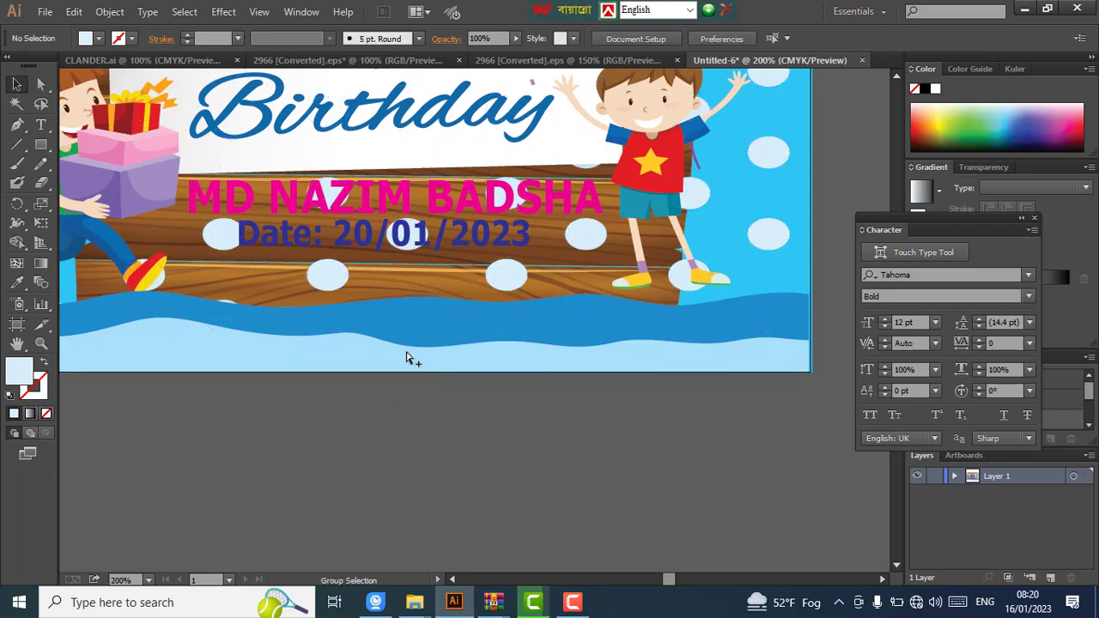
{"action": "key", "text": "ctrl+minus"}
{"action": "scroll", "coordinate": [602, 320], "scroll_direction": "up", "scroll_amount": 2}
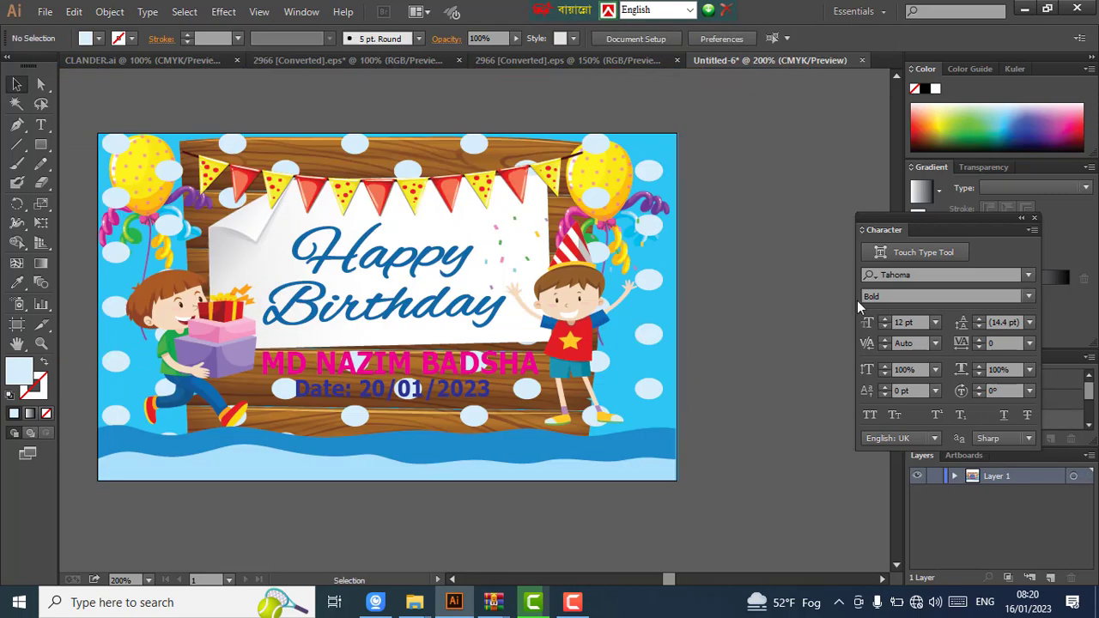
{"action": "scroll", "coordinate": [778, 305], "scroll_direction": "left", "scroll_amount": 1}
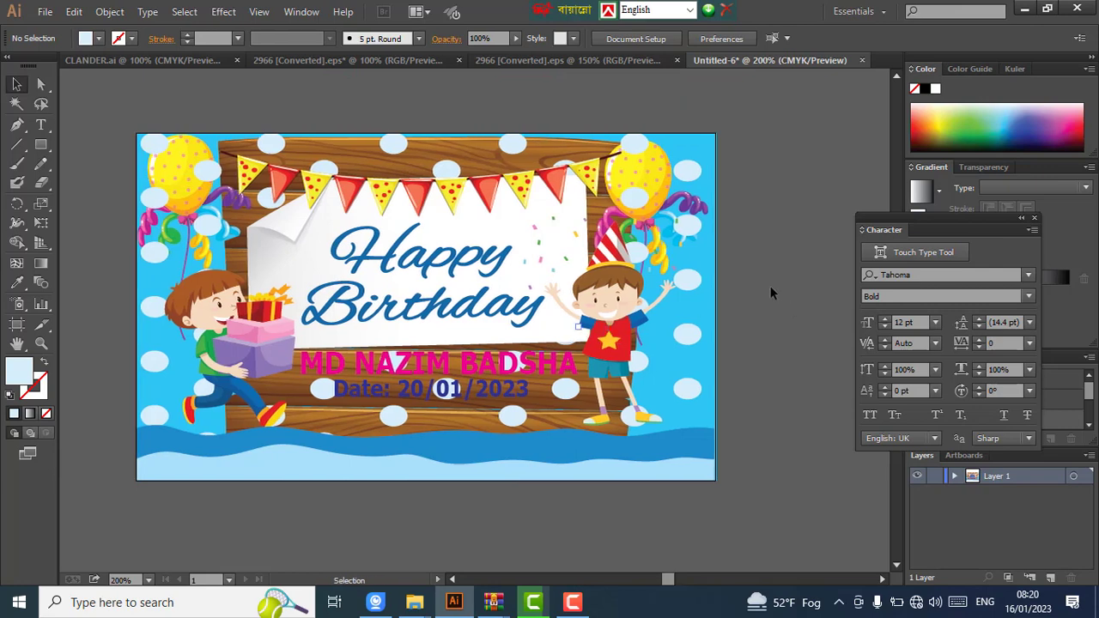
{"action": "scroll", "coordinate": [712, 285], "scroll_direction": "down", "scroll_amount": 1}
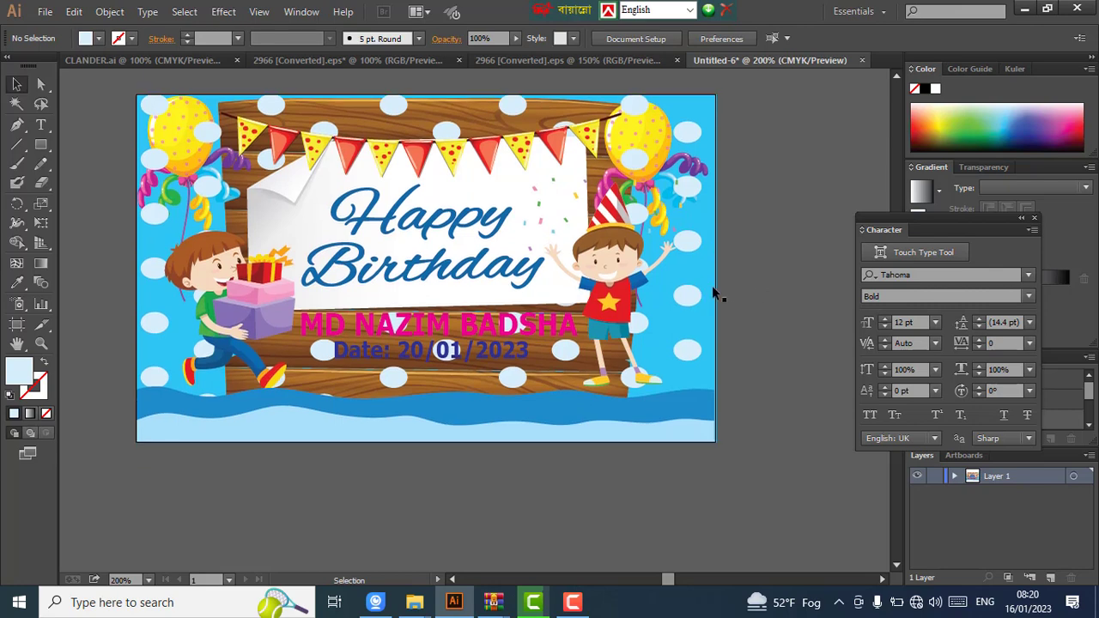